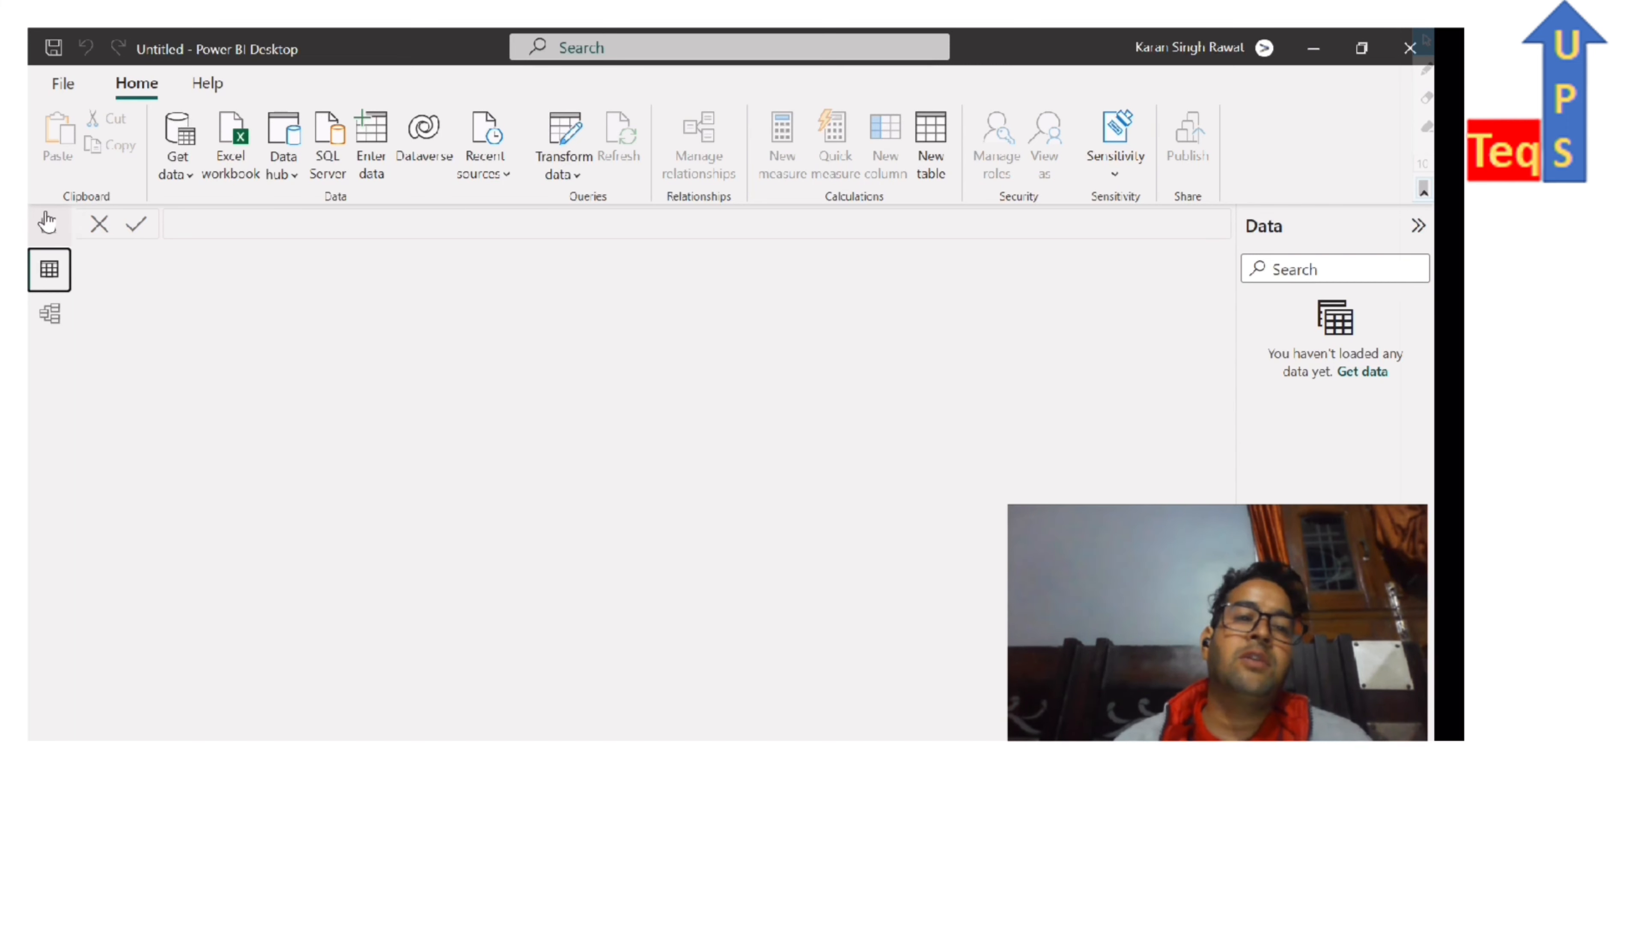
- Open the Power Query Editor from the report view and browse the complete list of available data source connectors
click(47, 224)
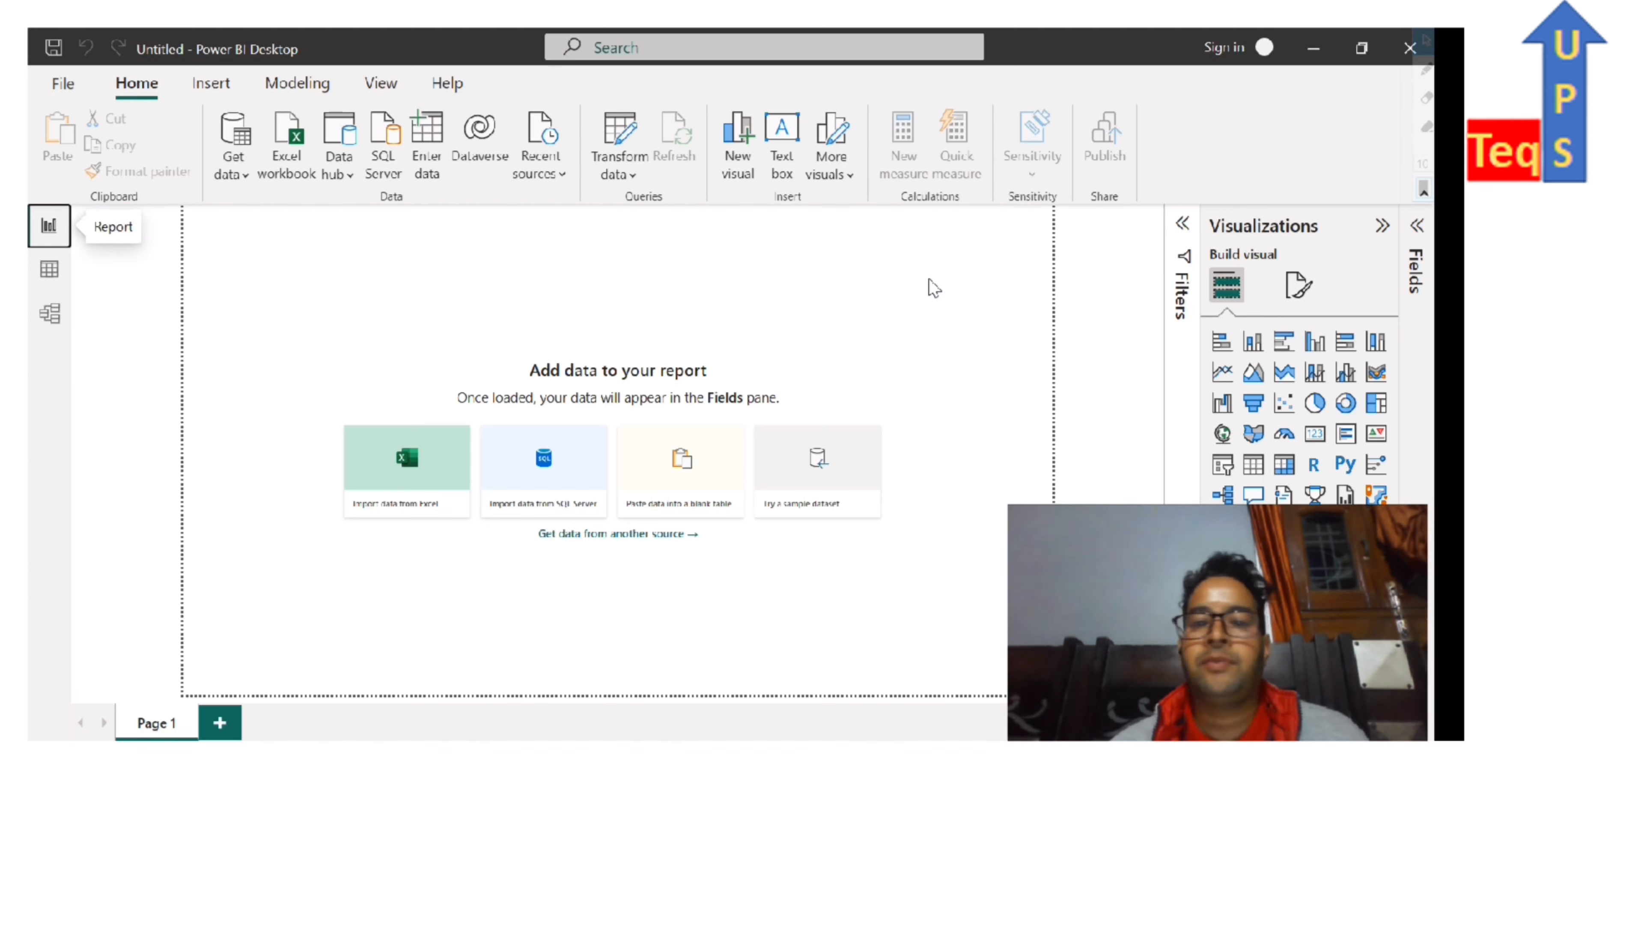
click(617, 136)
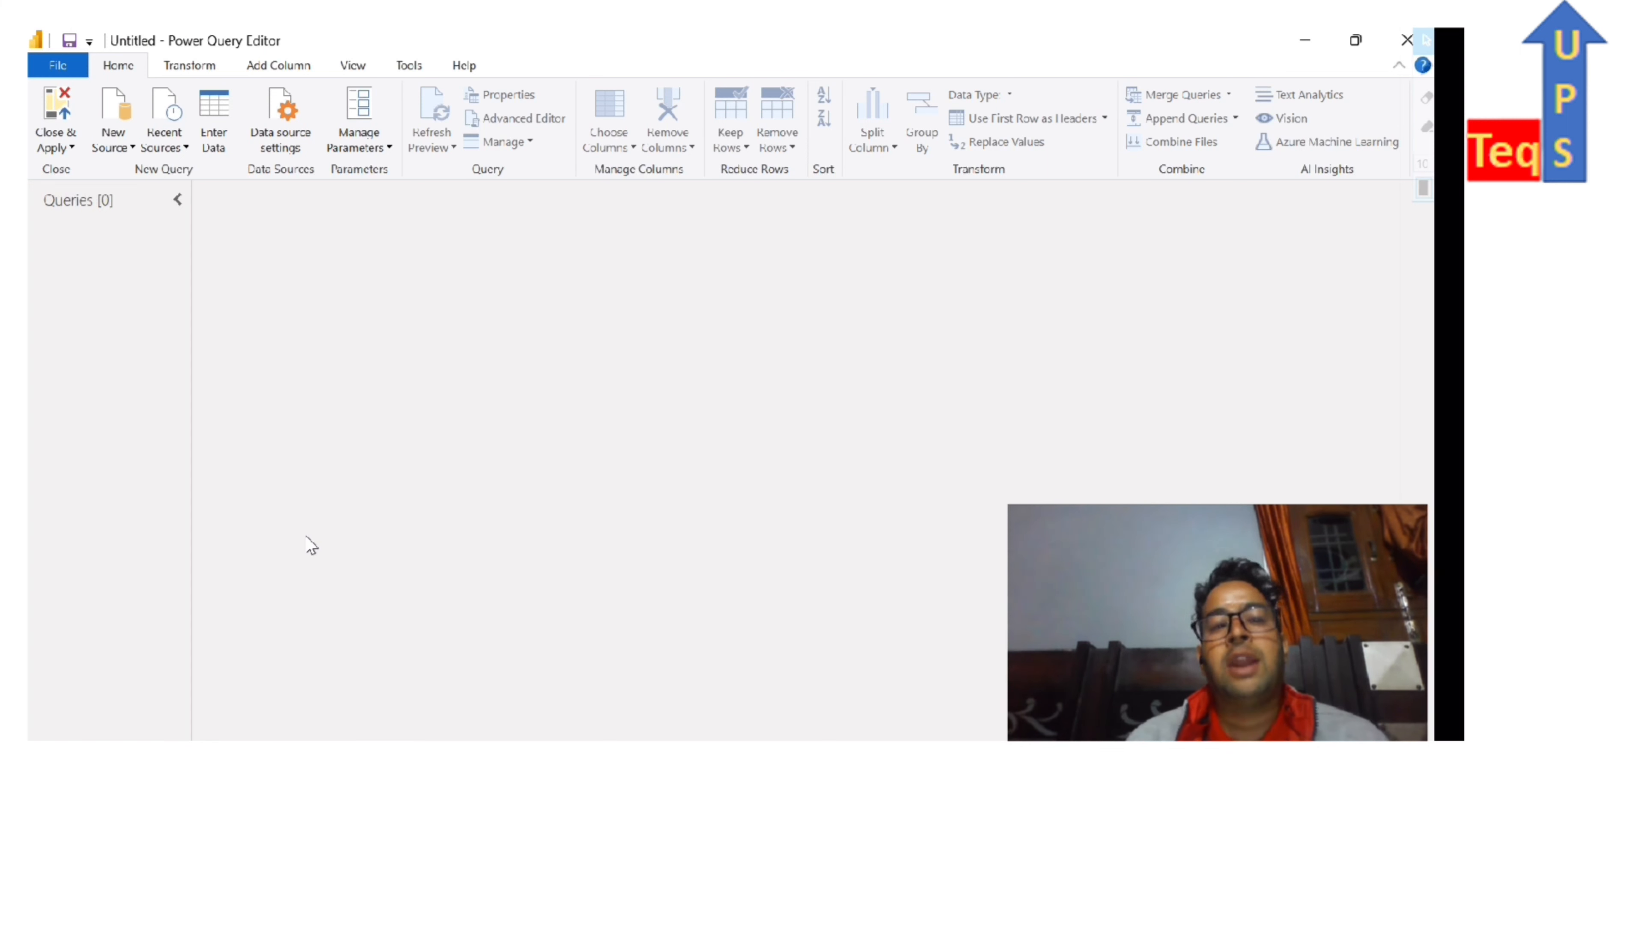
click(110, 144)
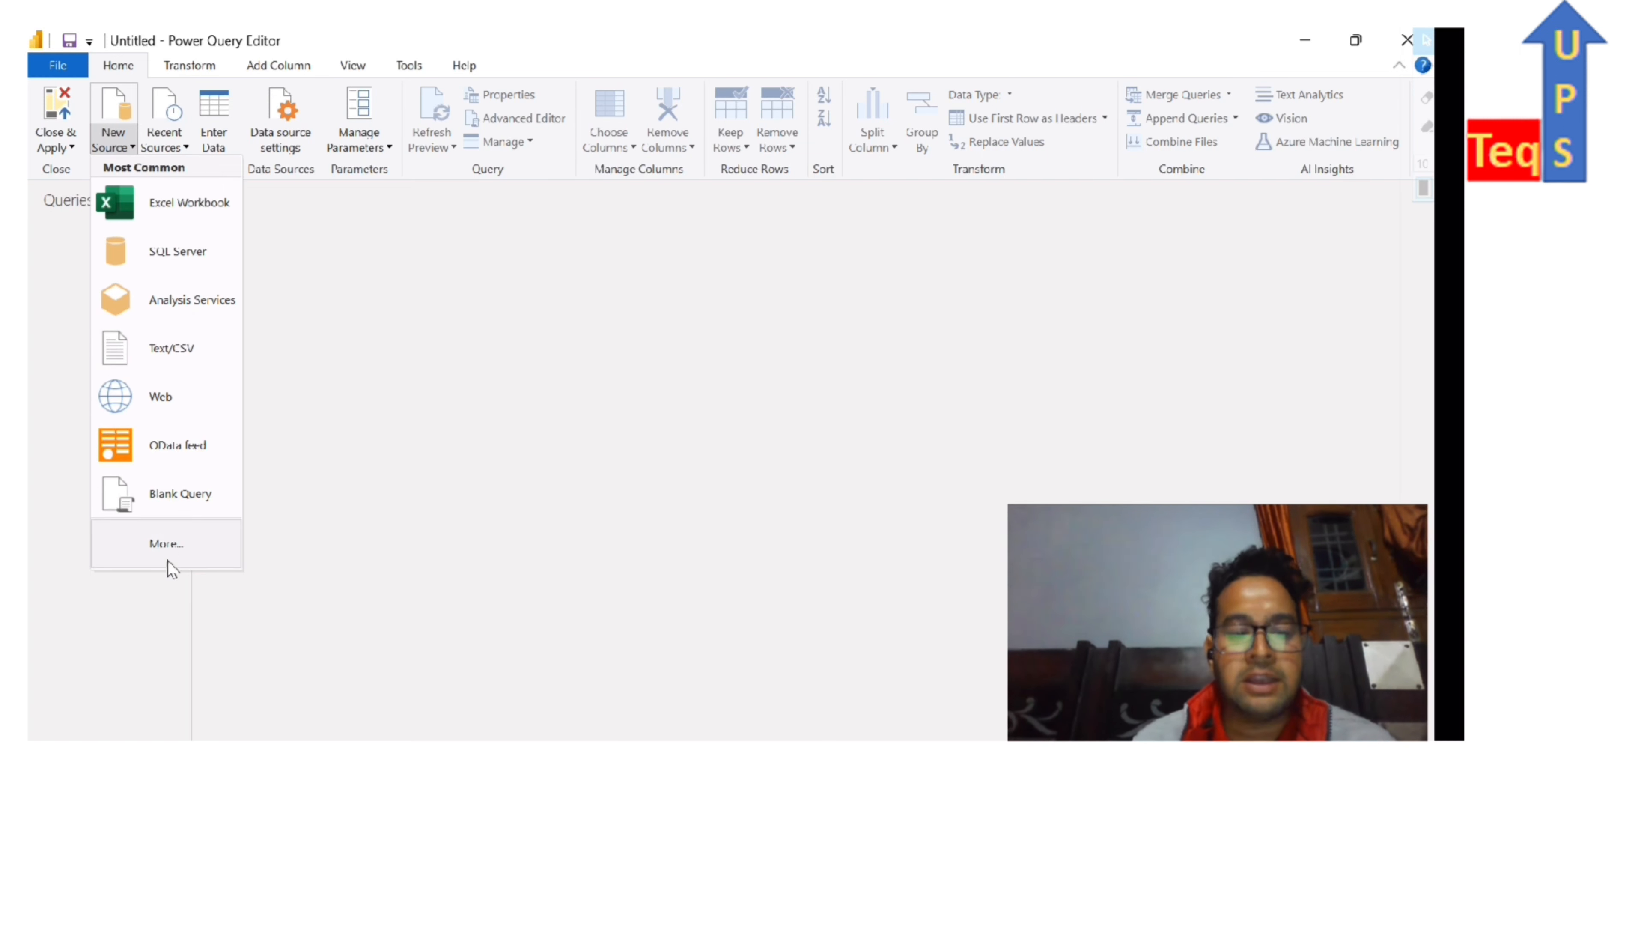
click(171, 548)
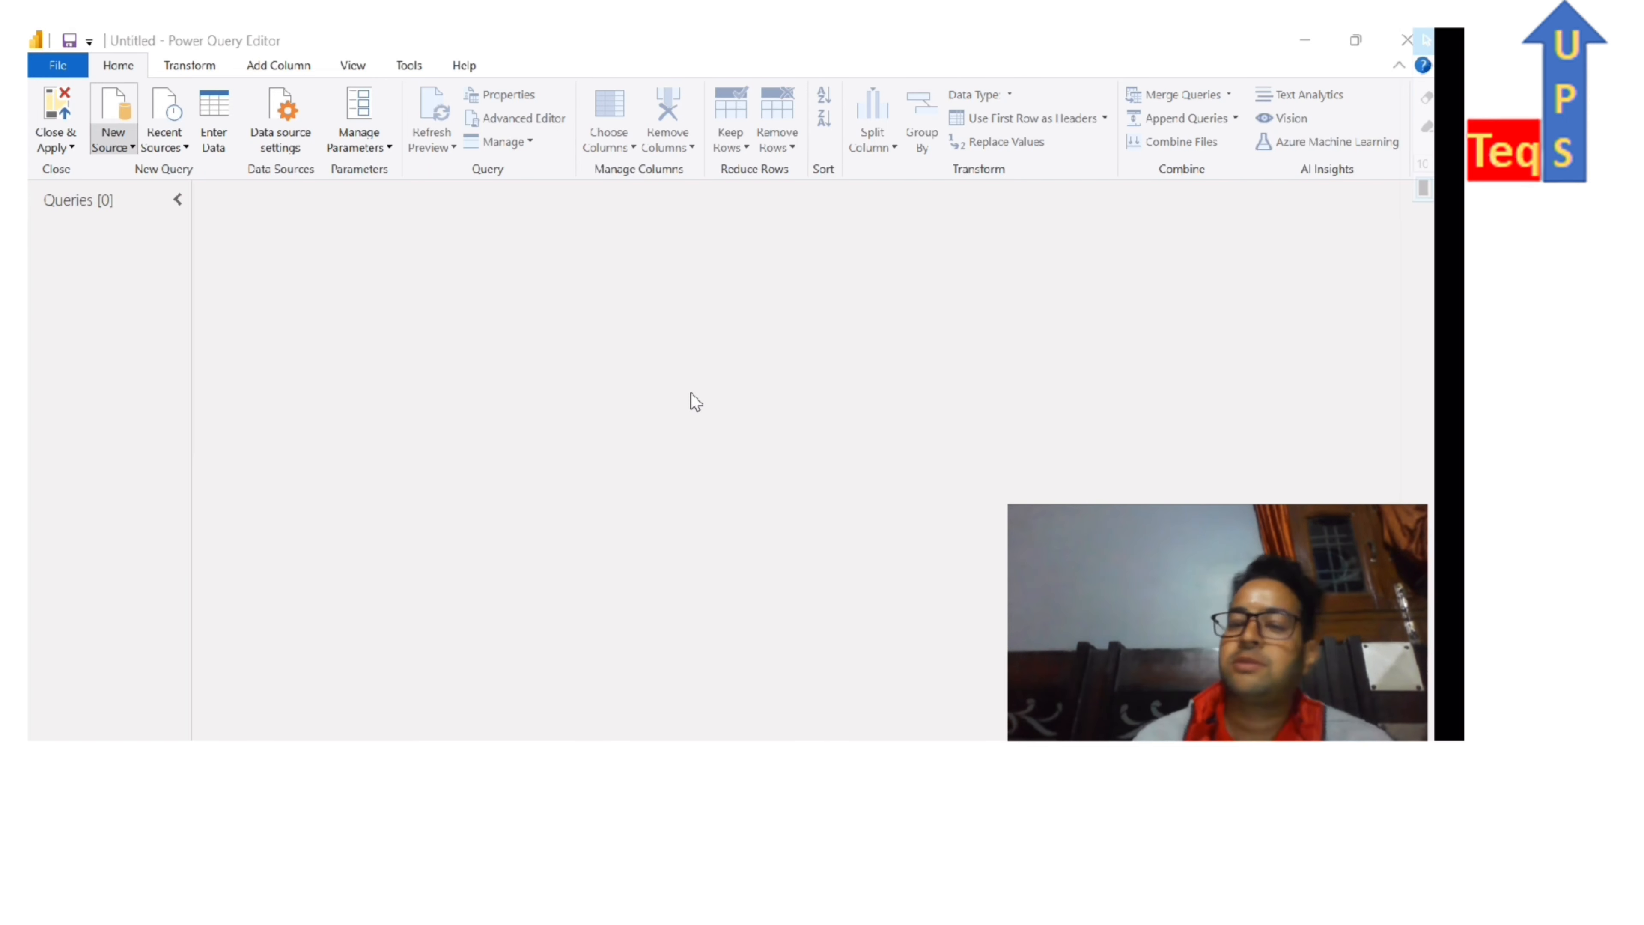
scroll(818, 359, down, 5)
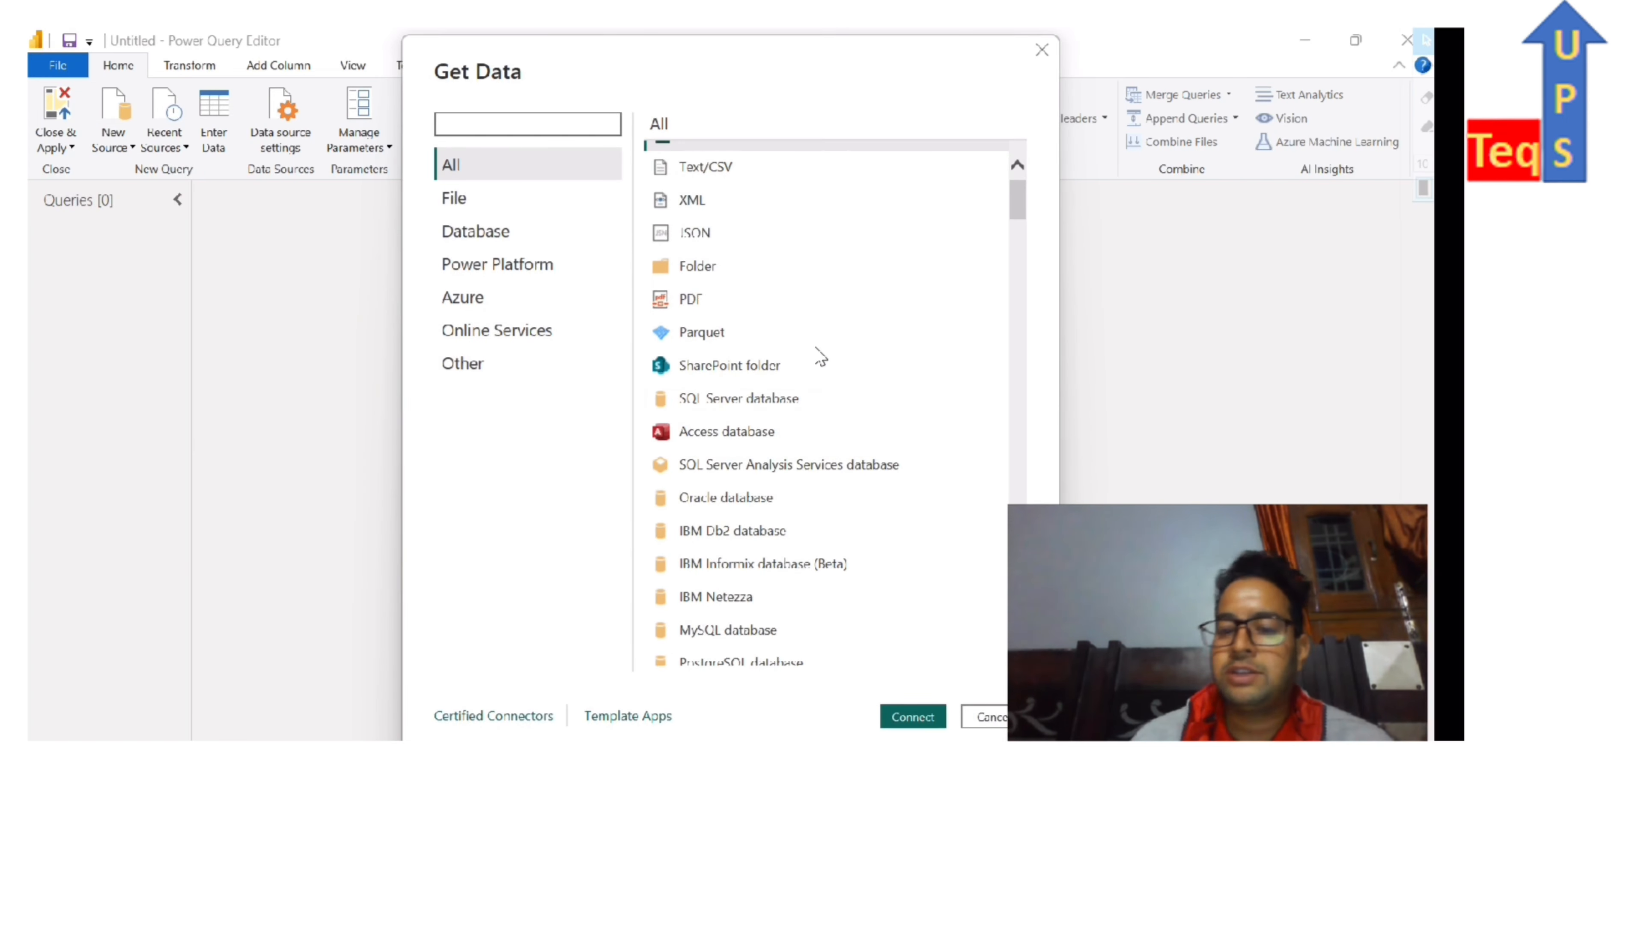
scroll(821, 357, down, 8)
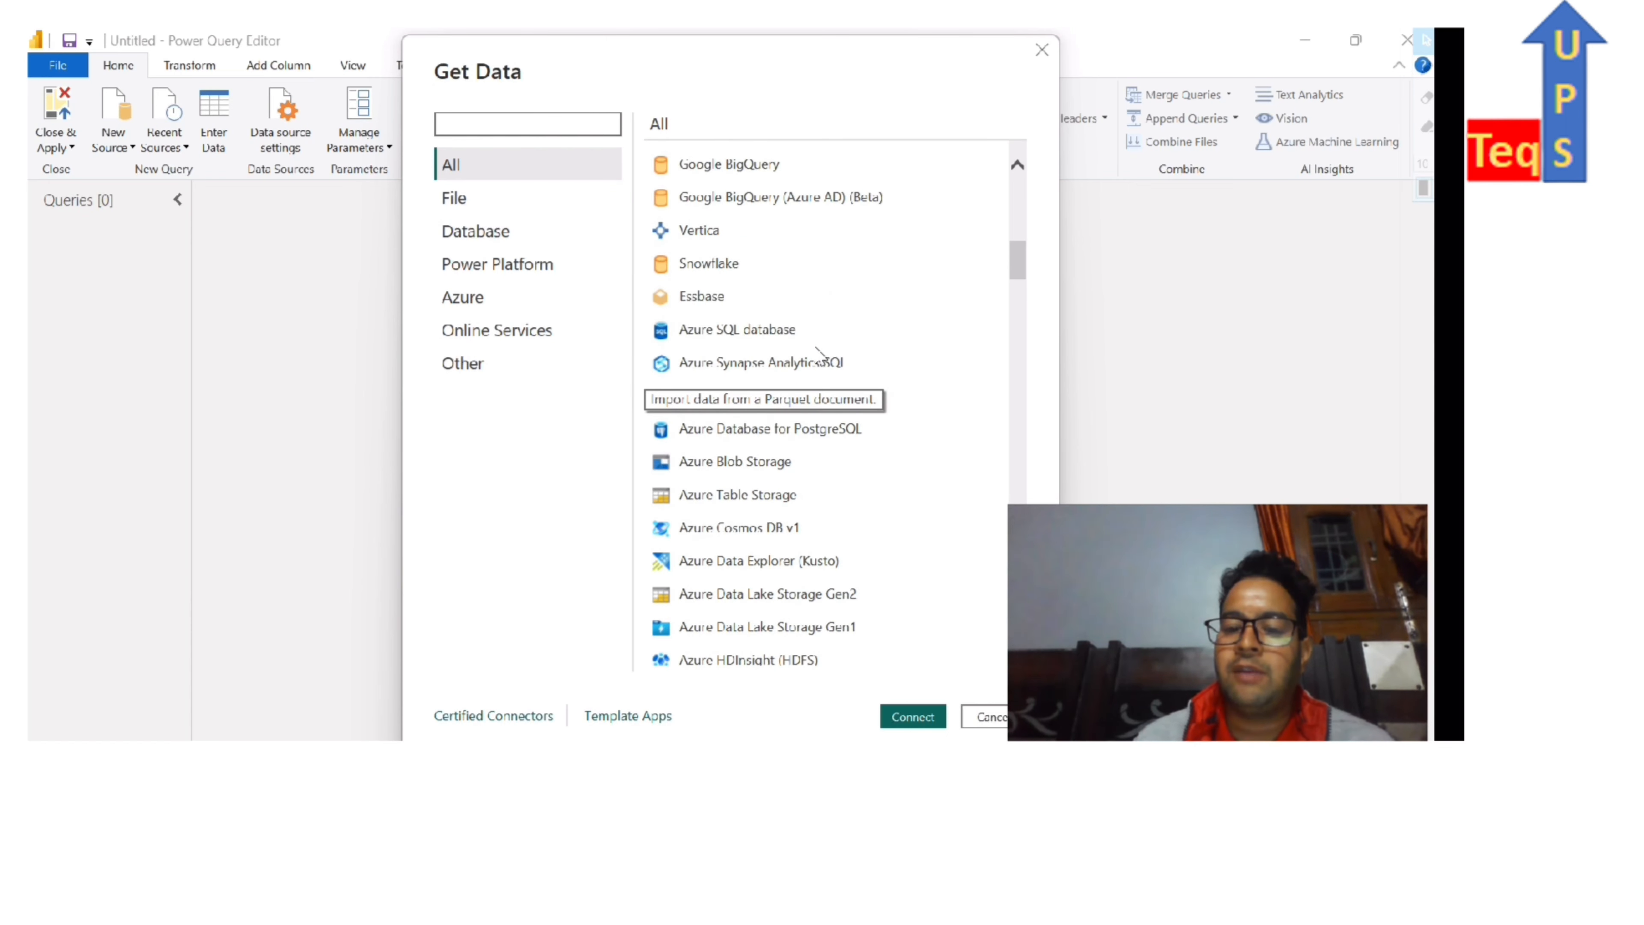
scroll(819, 356, down, 1)
scroll(819, 356, up, 15)
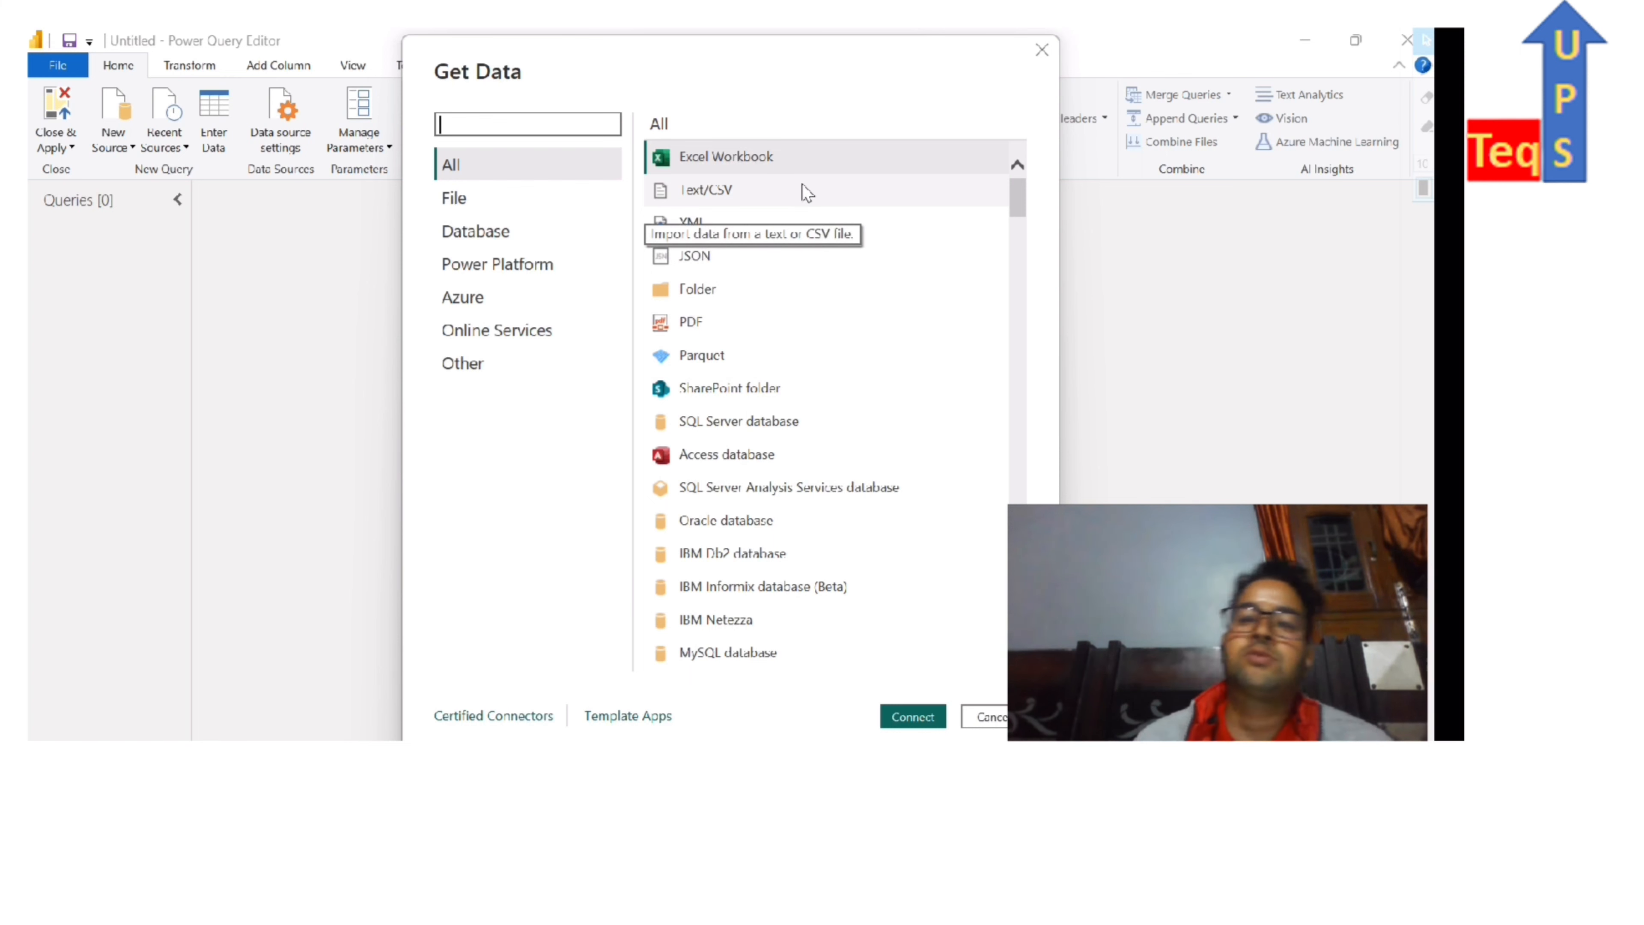
- Import the financials table from the Financial Sample Excel workbook as a new query
double_click(785, 156)
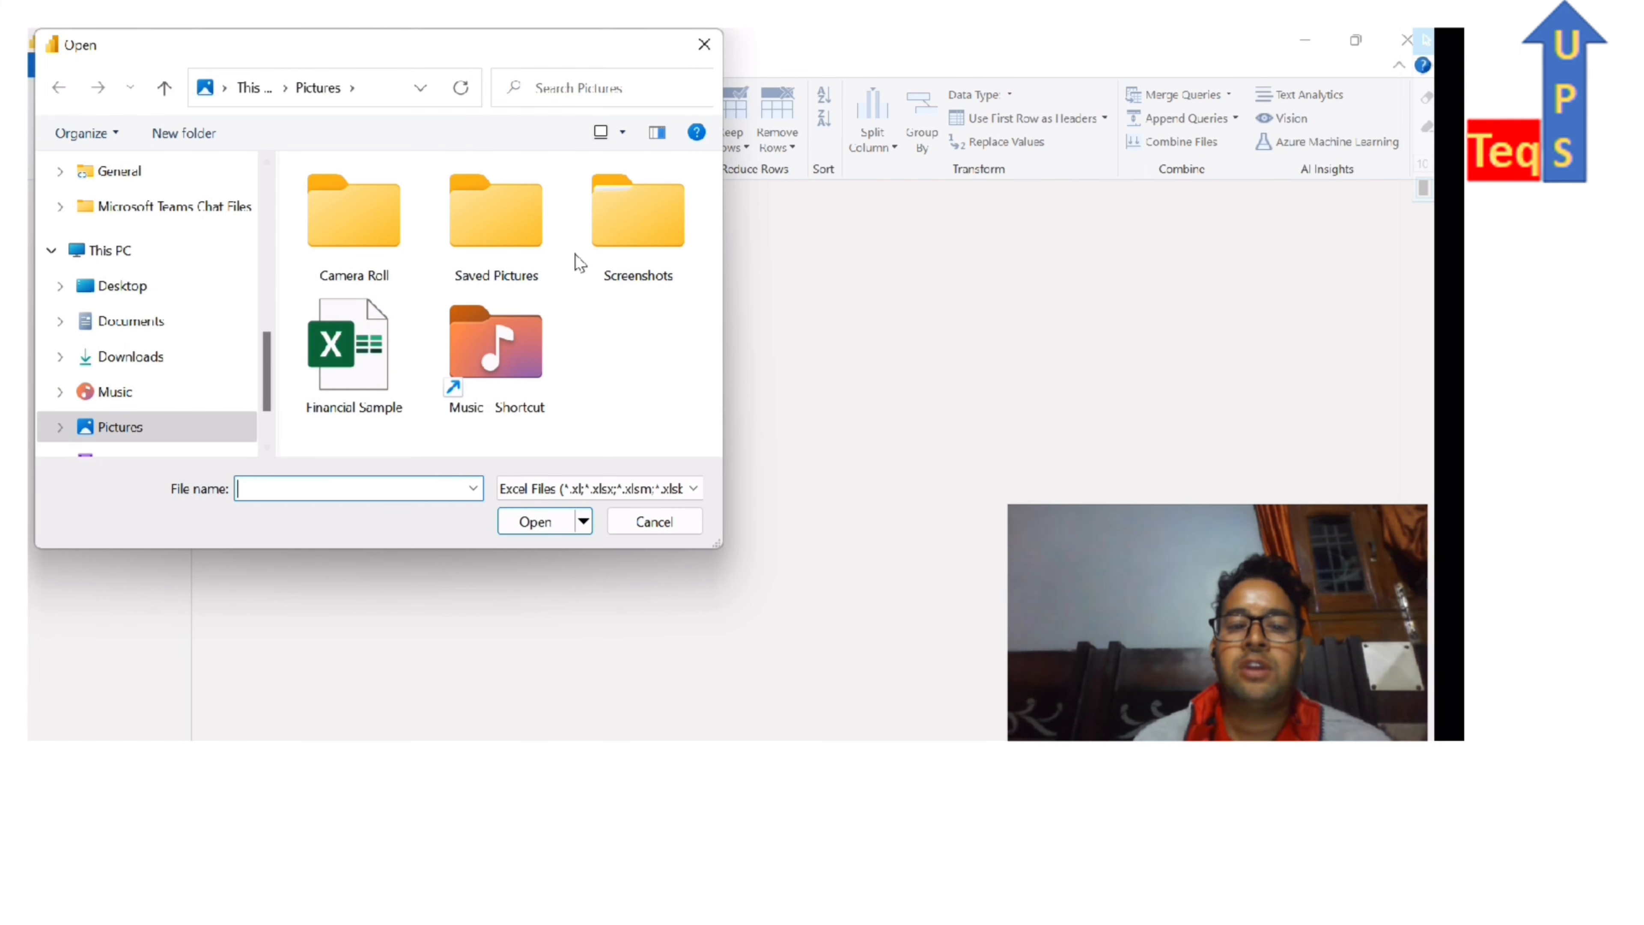
double_click(350, 355)
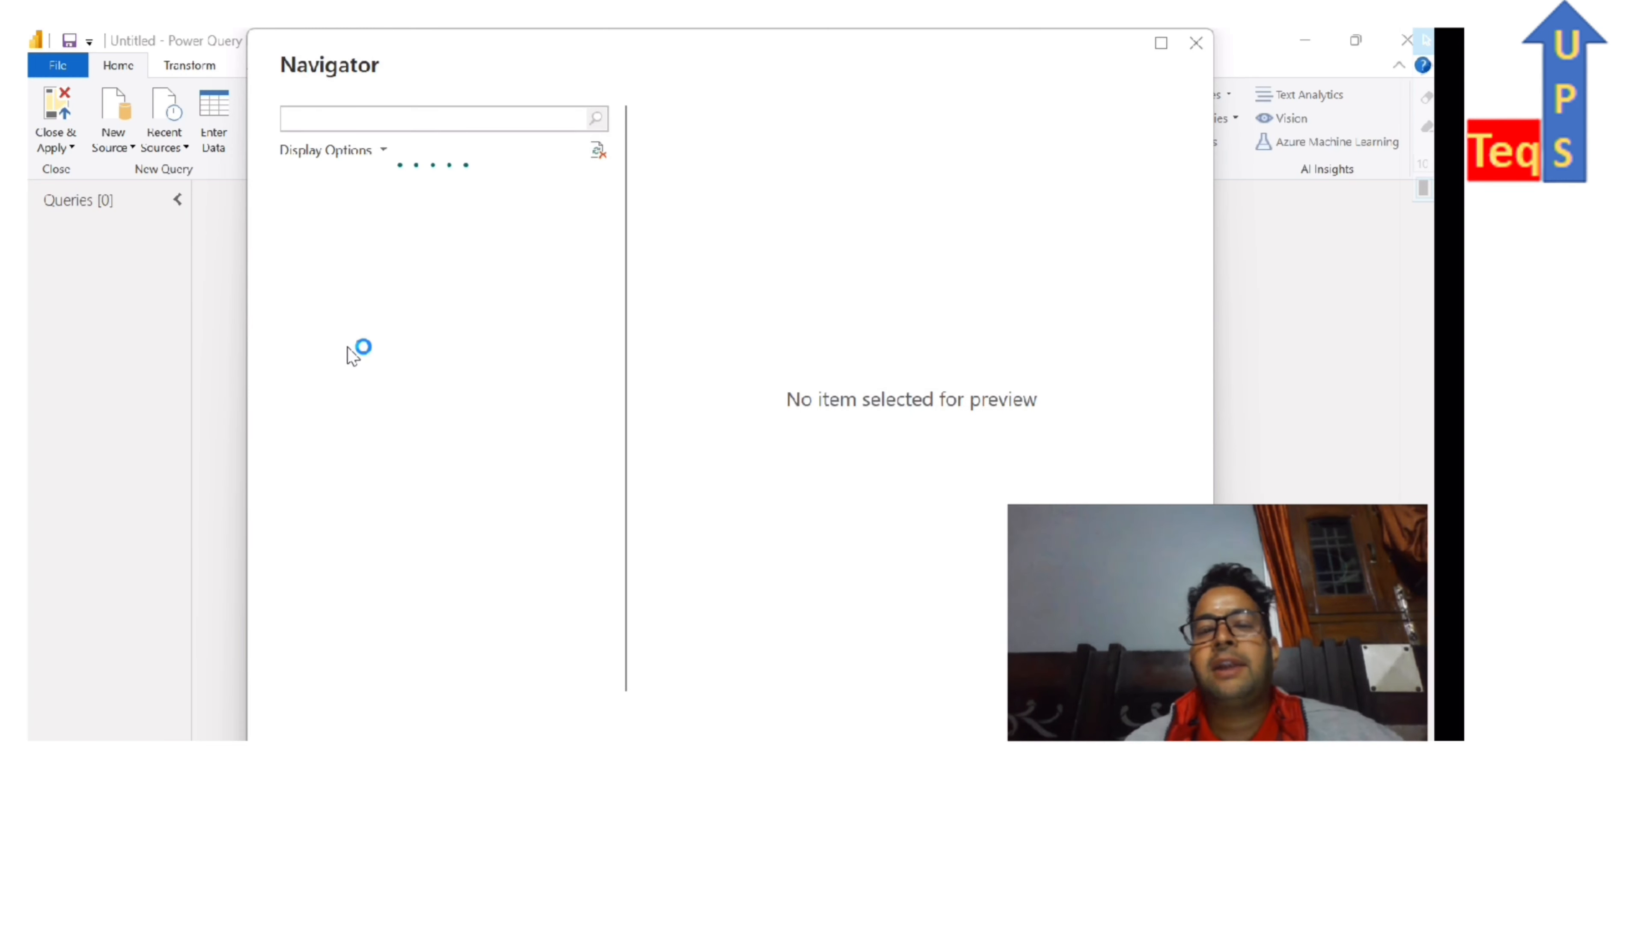
click(313, 211)
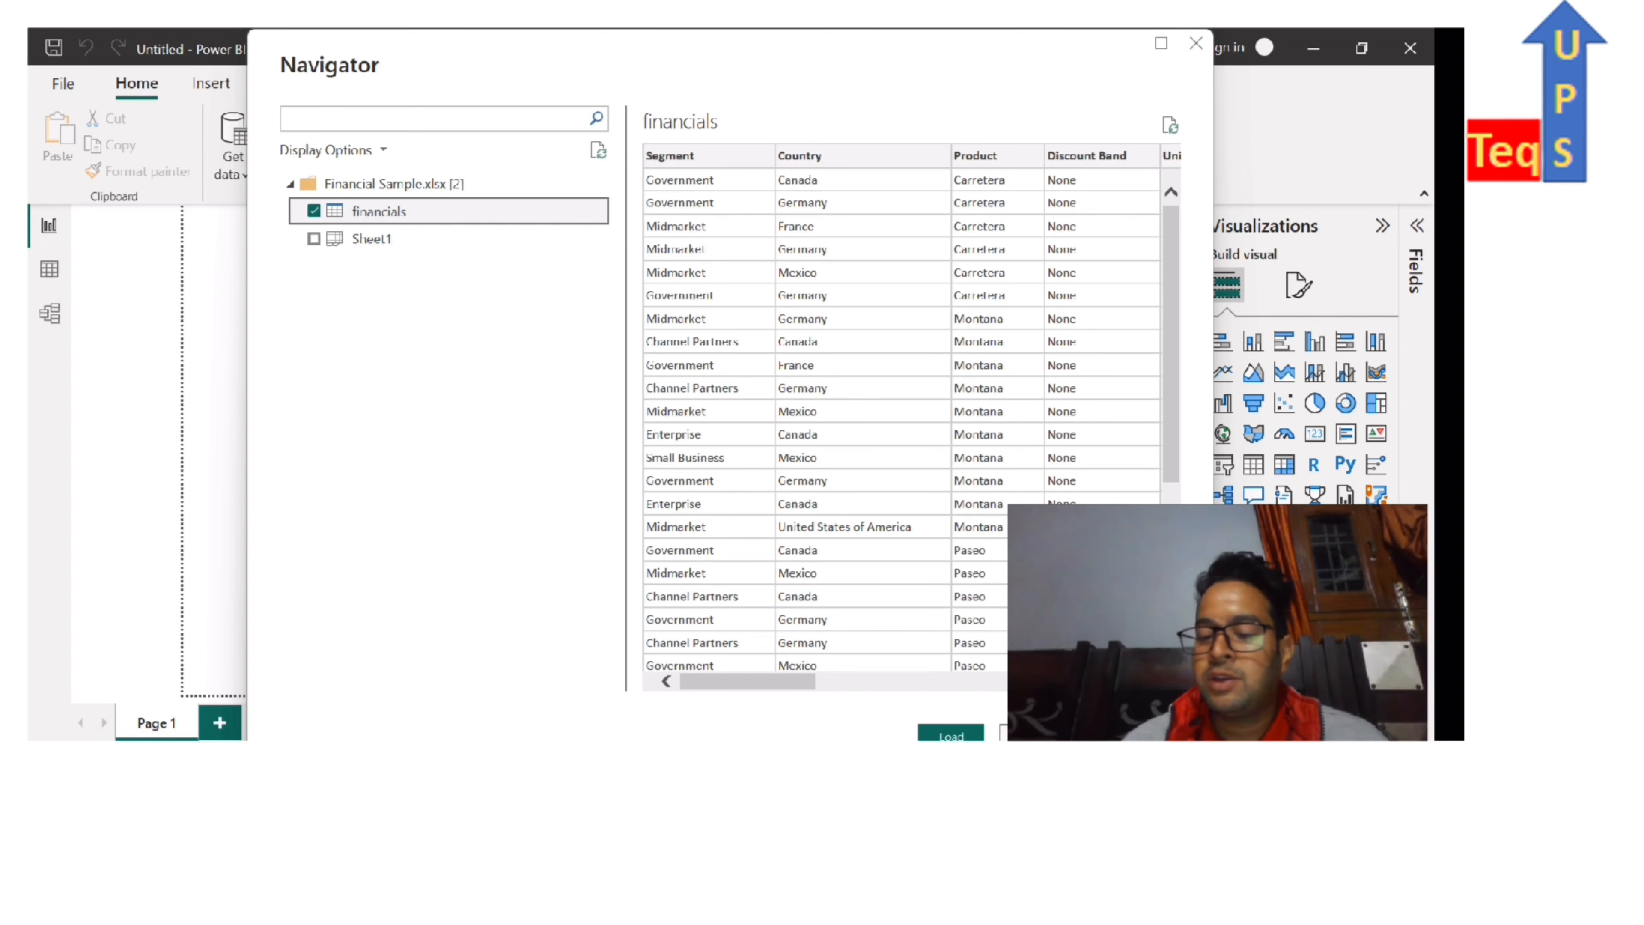
click(950, 736)
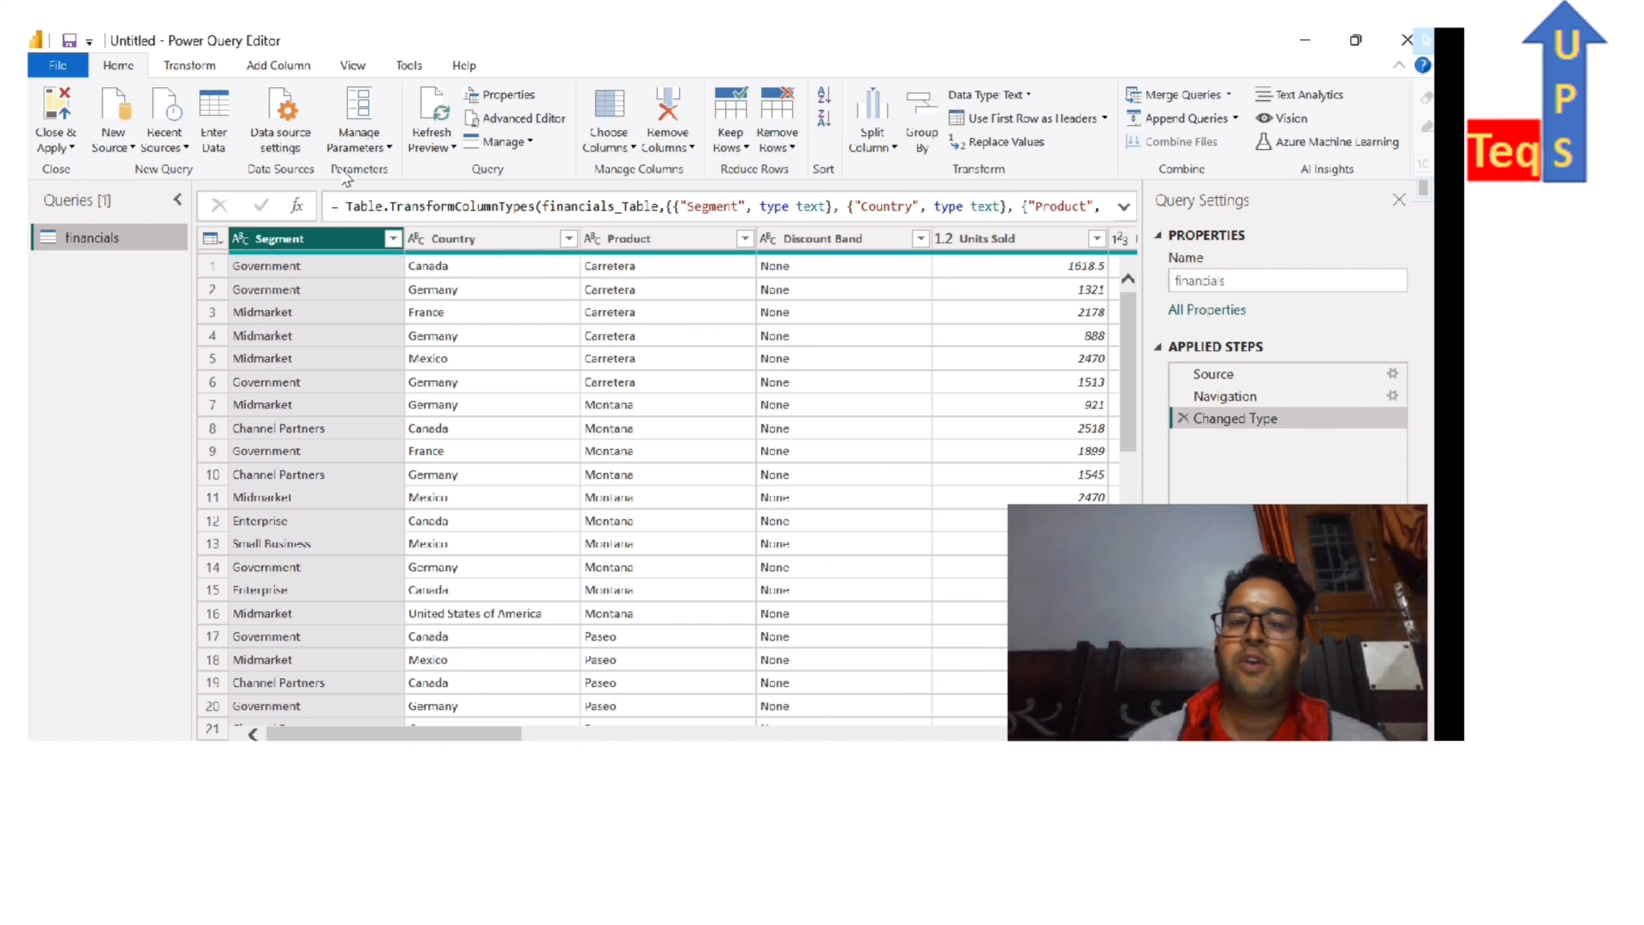
- Change the Sales column's data type to Whole Number, adding the conversion as a new step
scroll(751, 432, right, 5)
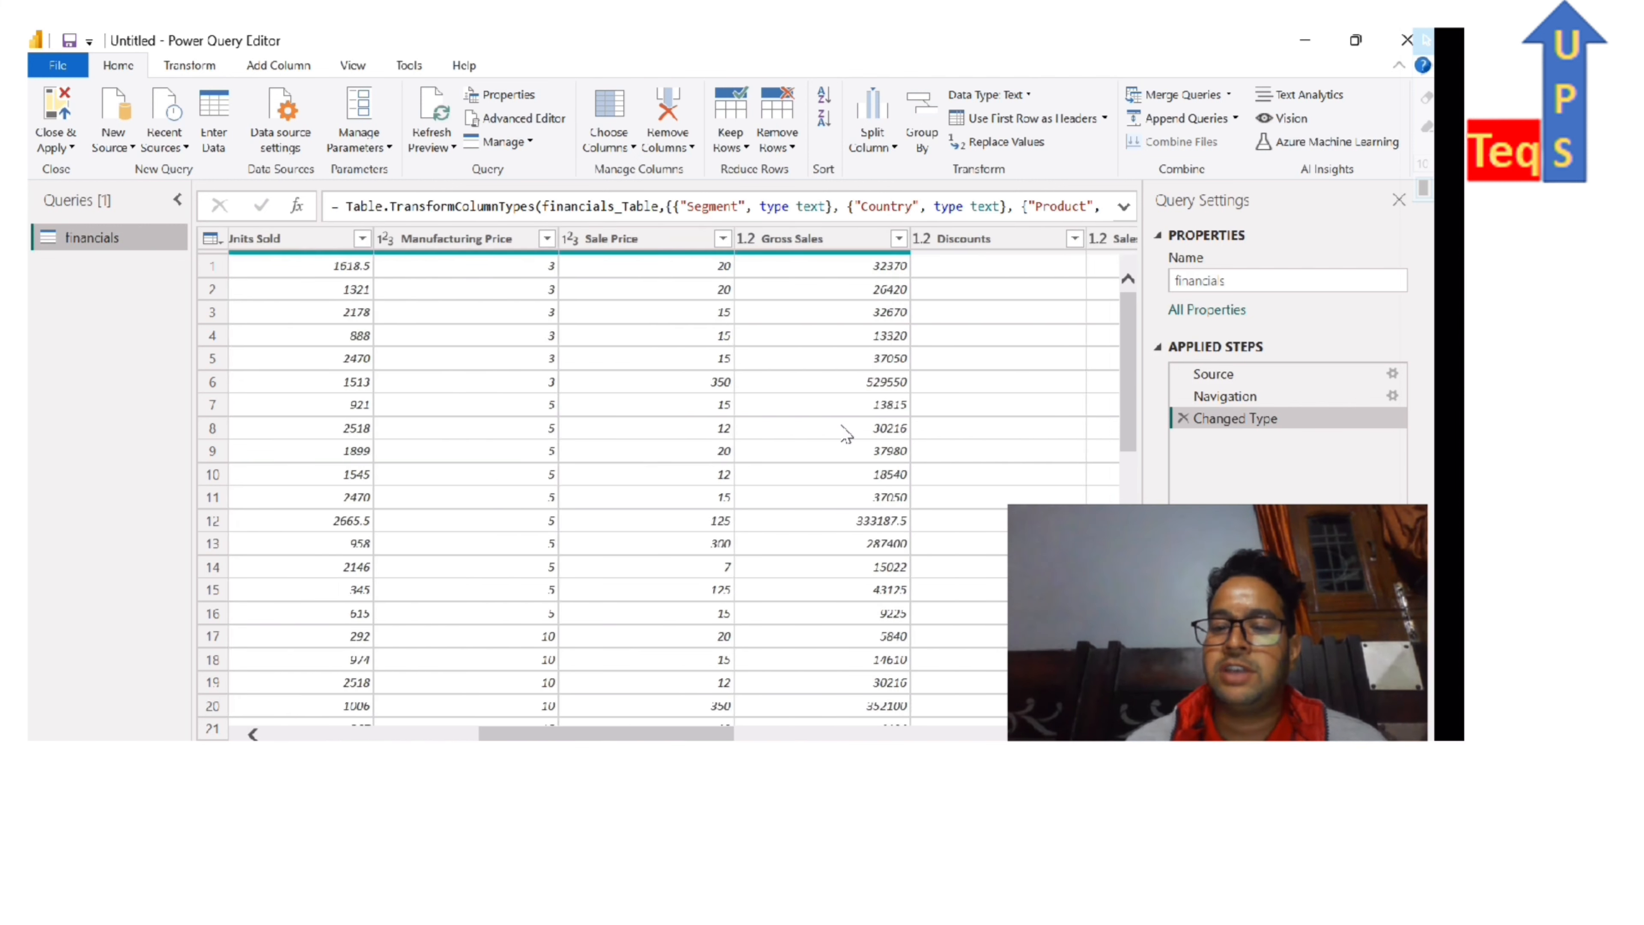
scroll(846, 432, right, 5)
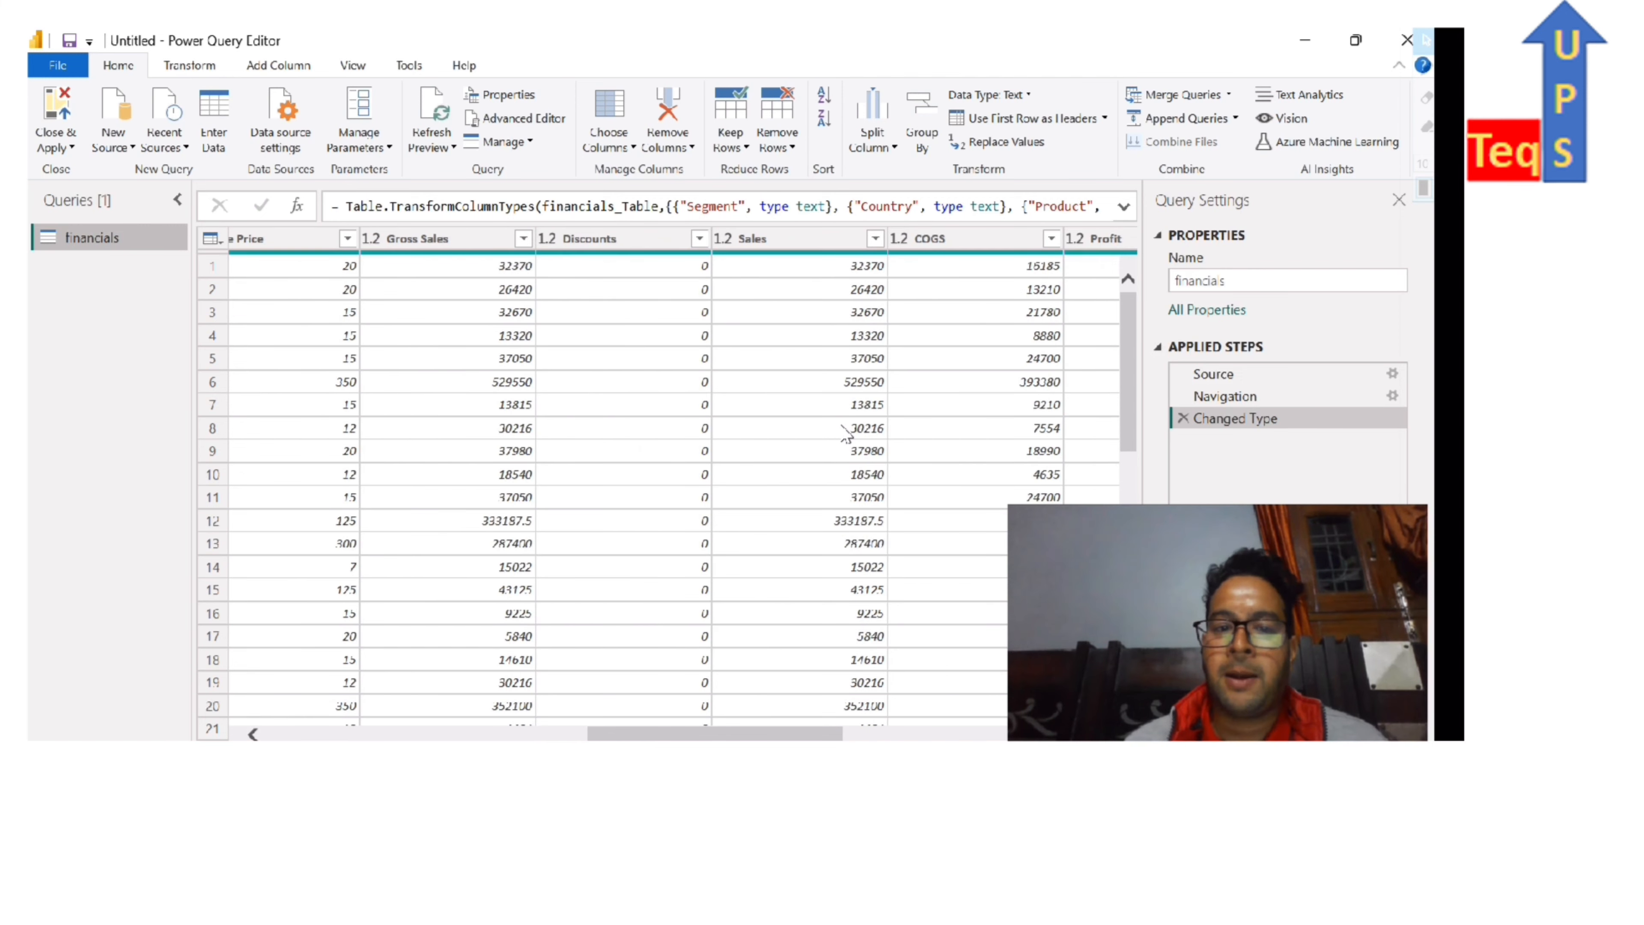
scroll(843, 432, right, 2)
scroll(842, 432, right, 3)
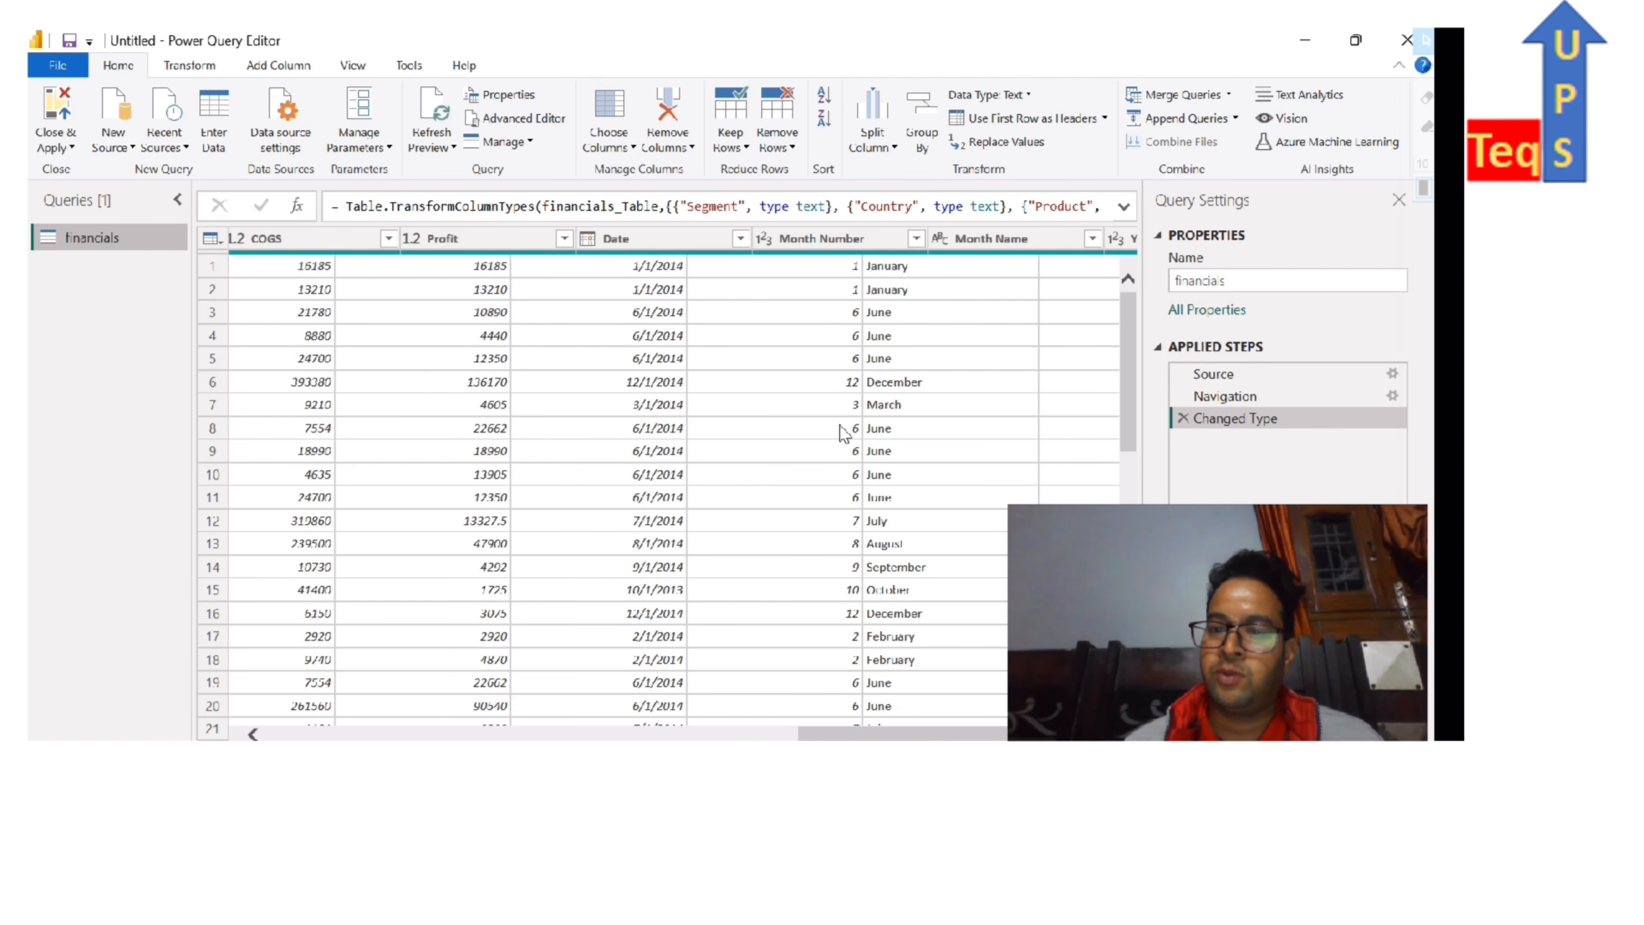
scroll(843, 433, left, 5)
click(543, 241)
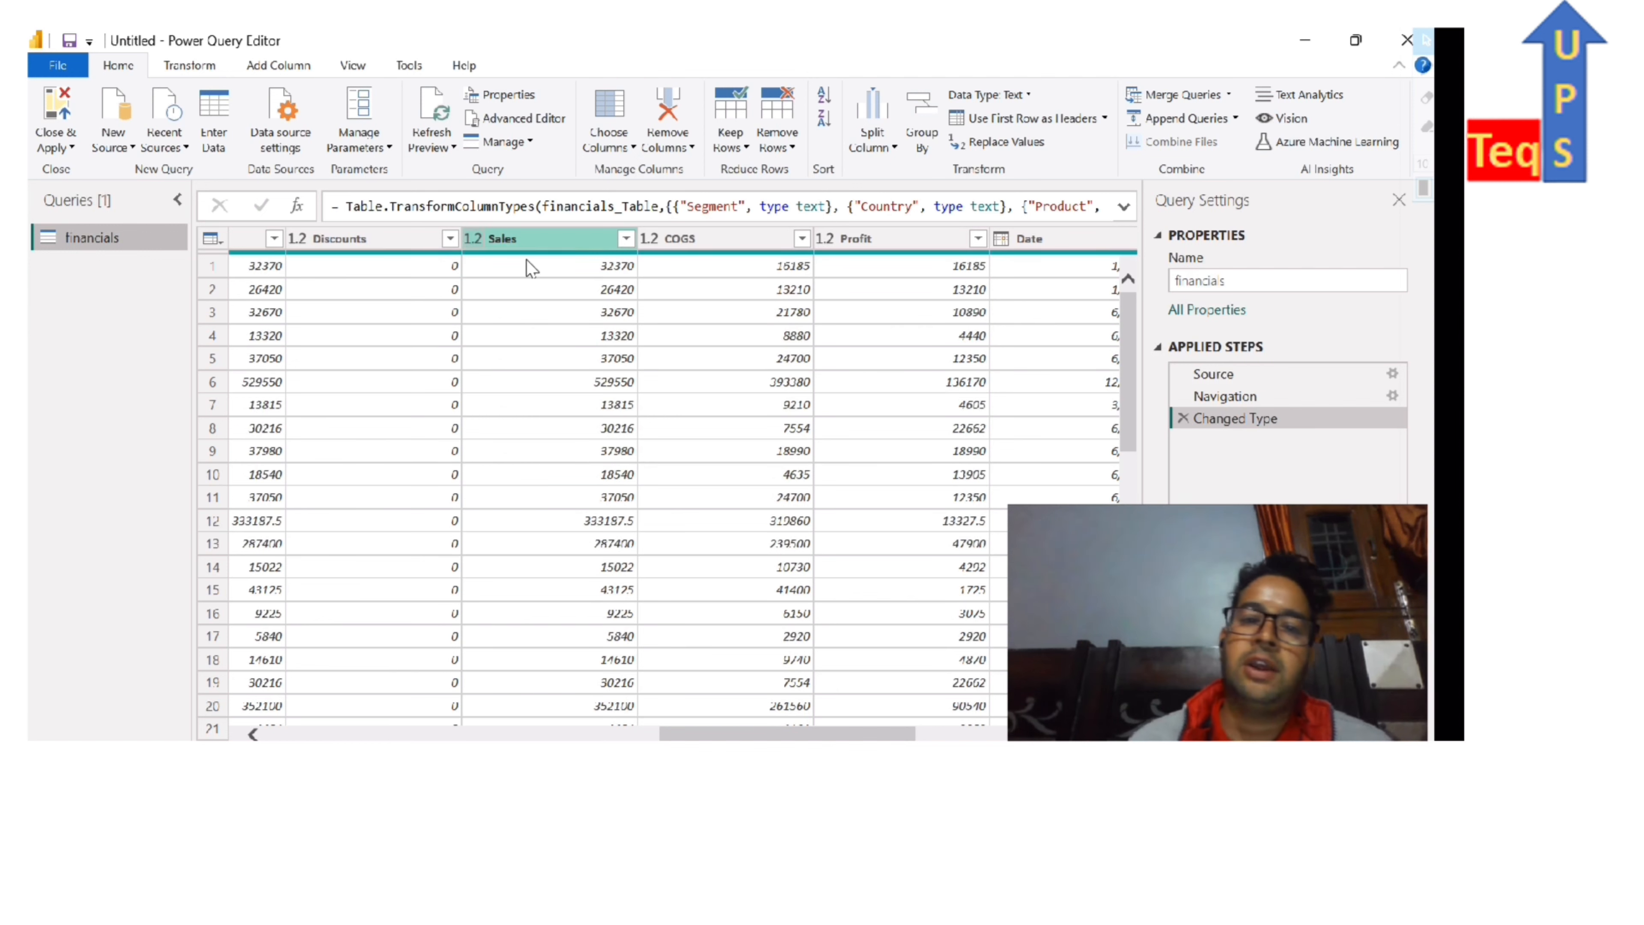
click(473, 239)
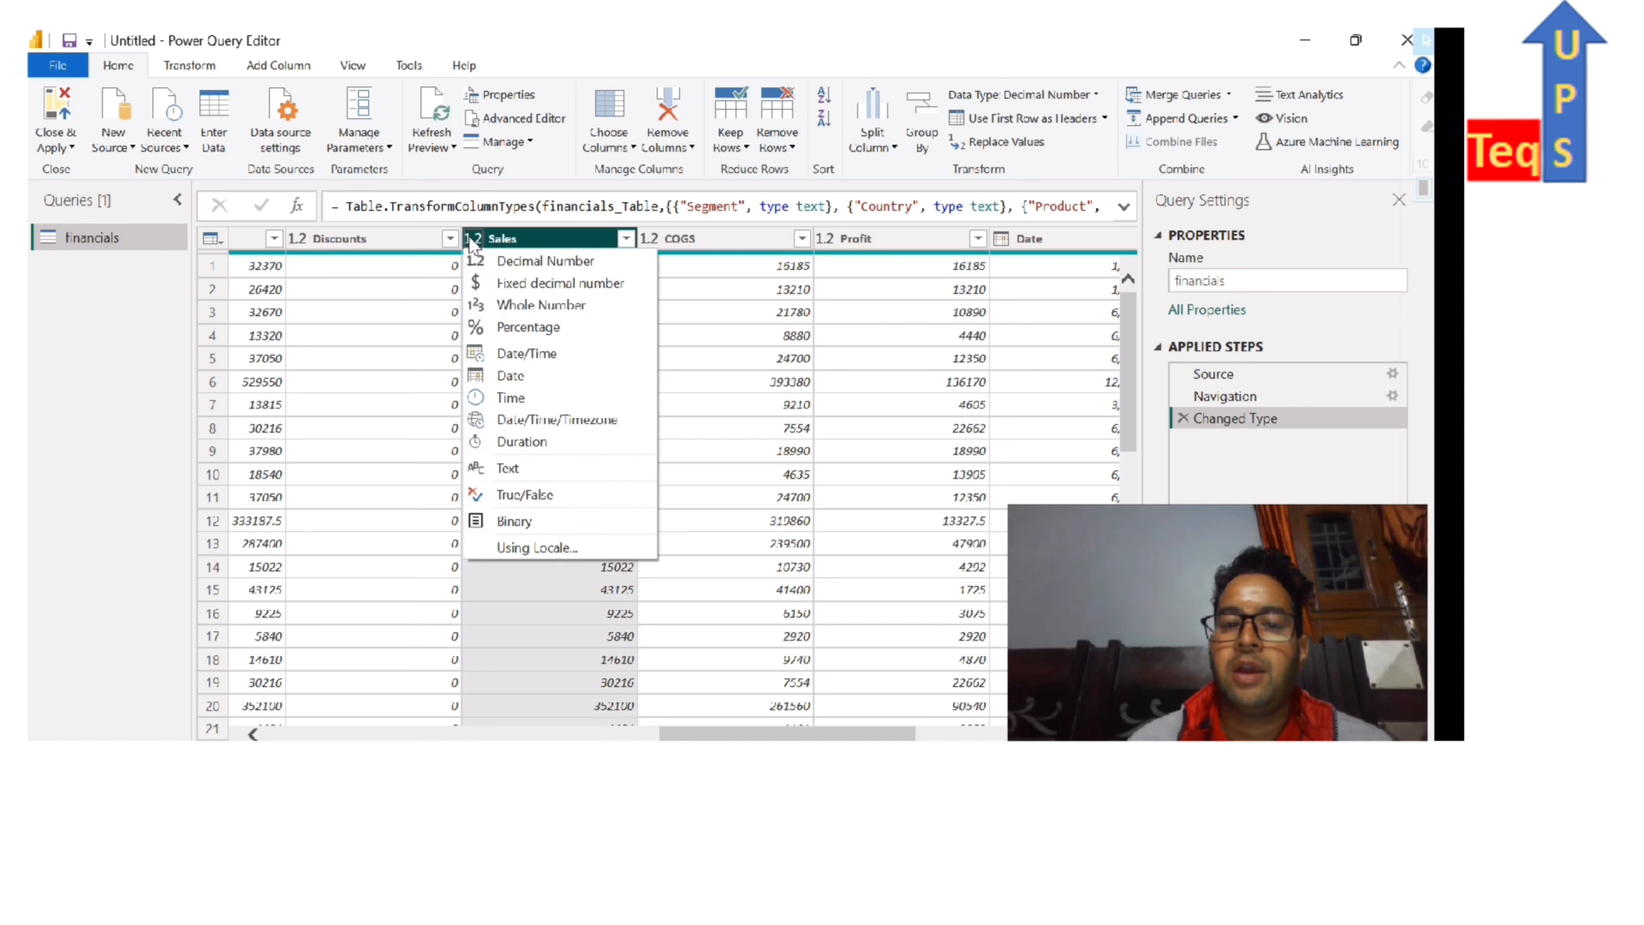
click(537, 302)
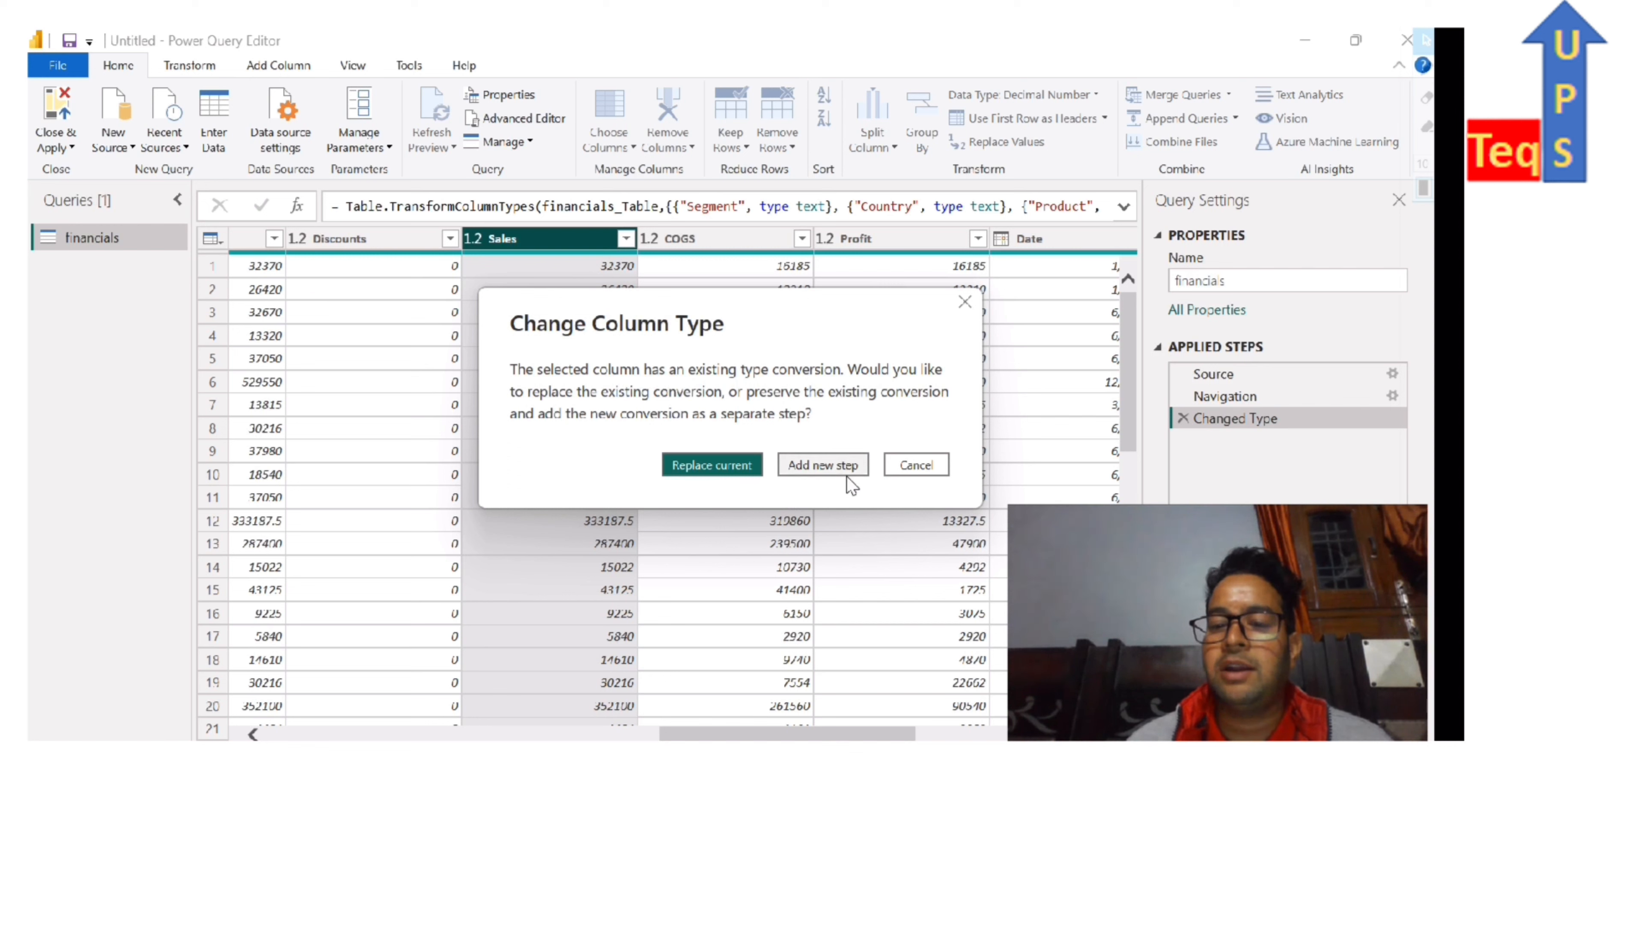
click(821, 470)
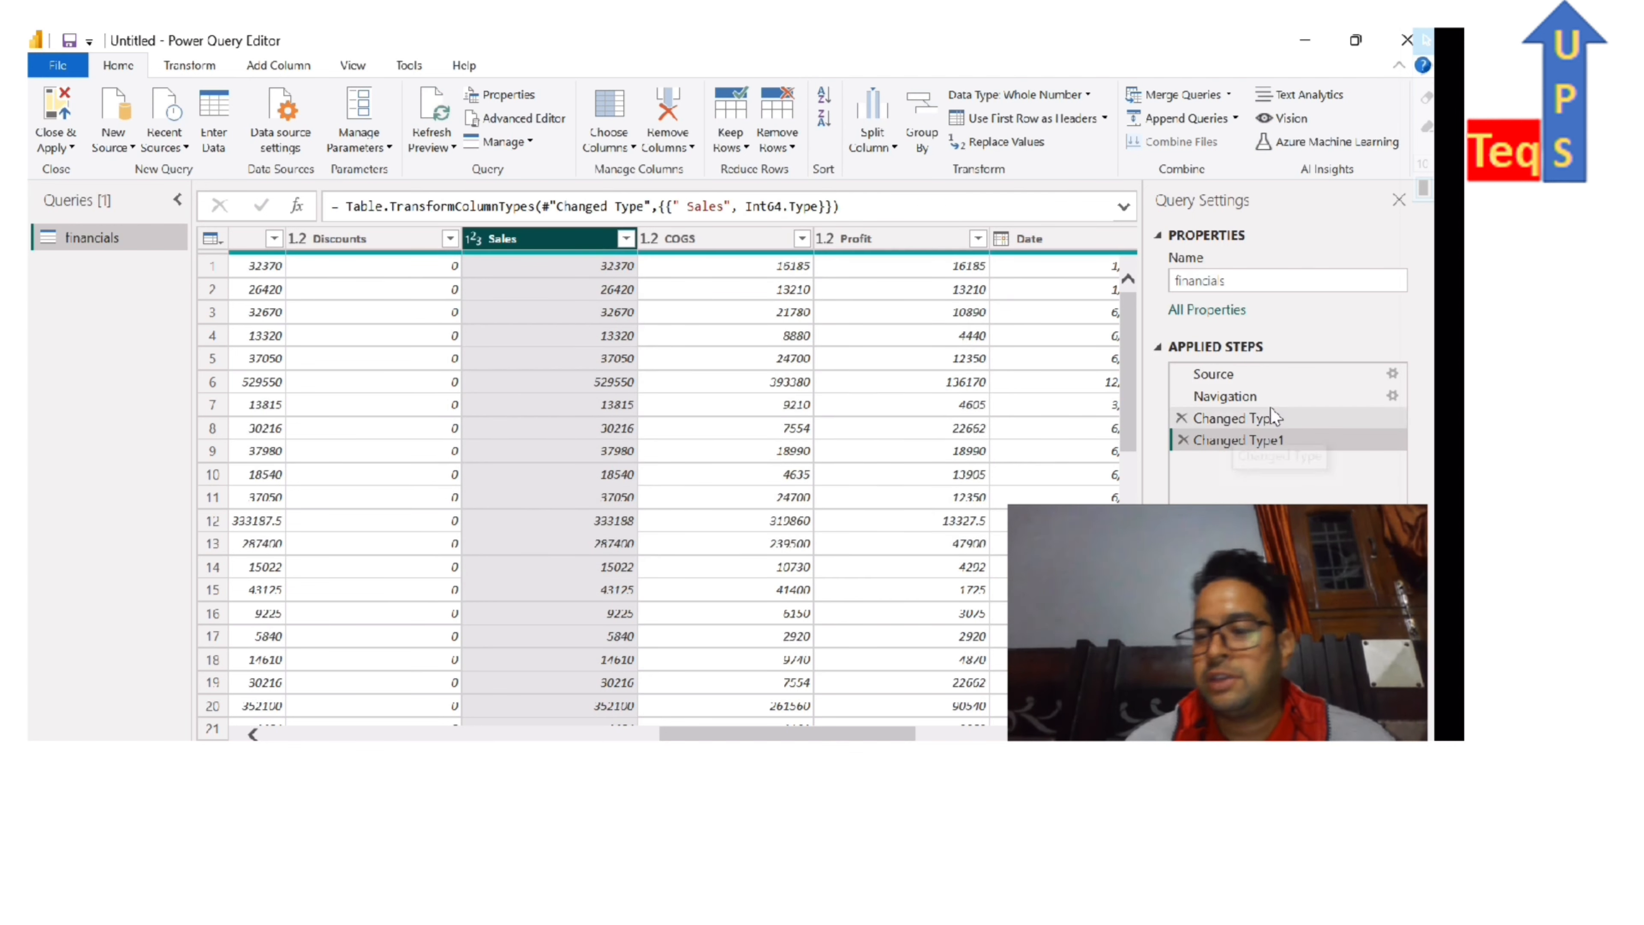
- Examine the financials query's code and its type-change steps in the Advanced Editor, and close the editor
scroll(562, 443, down, 2)
scroll(561, 443, up, 2)
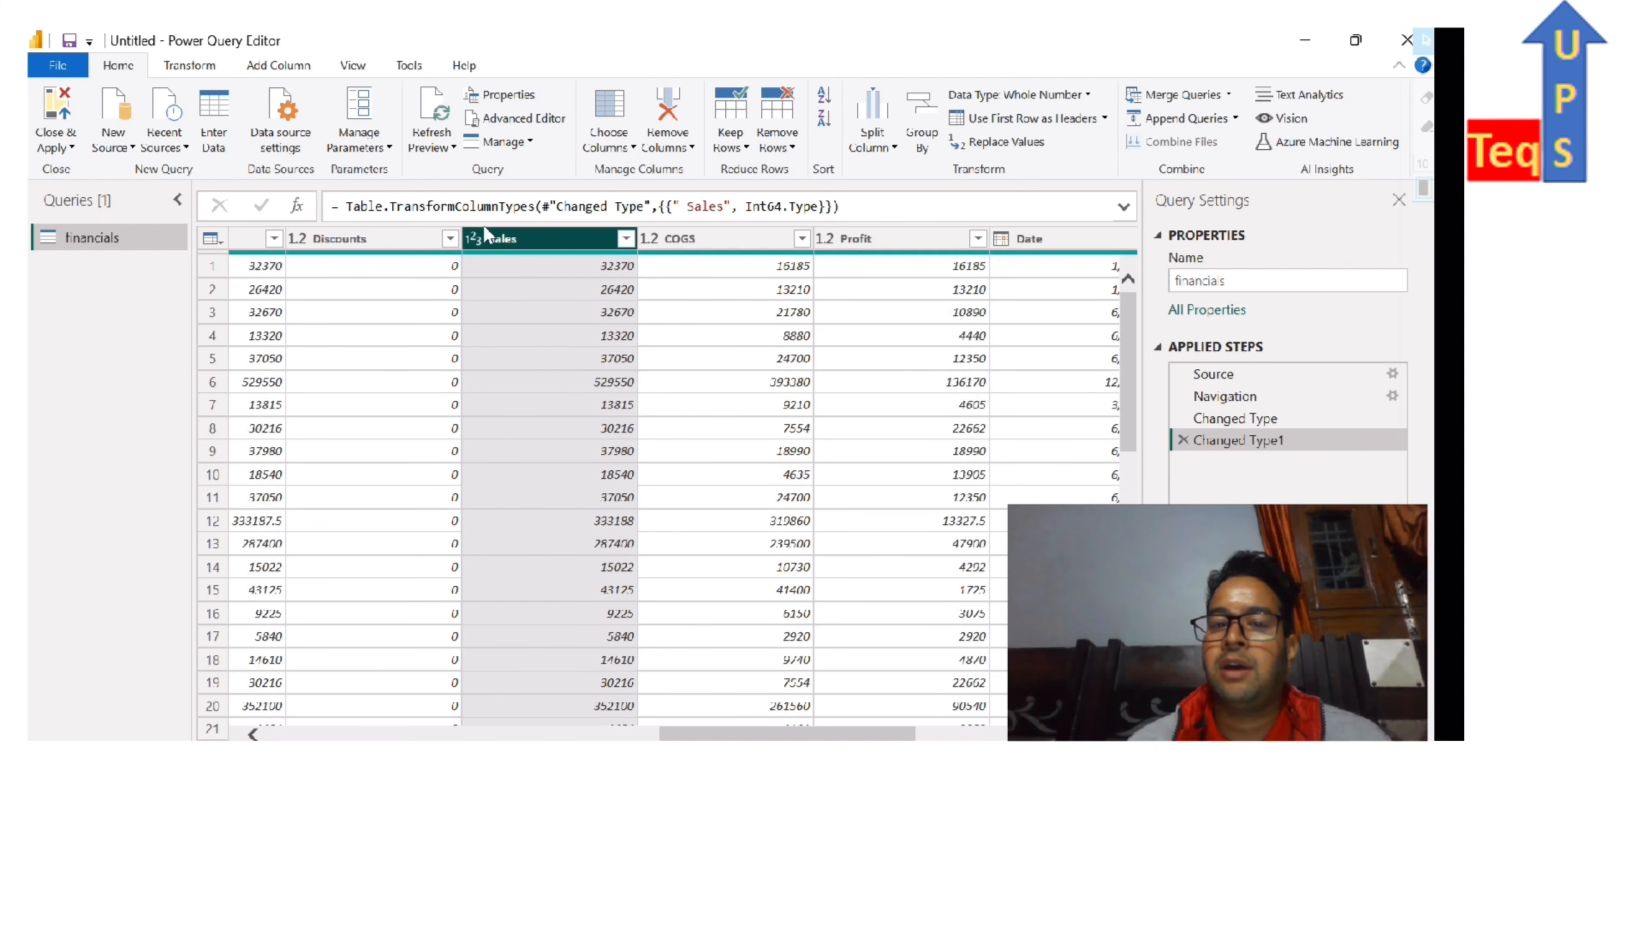
click(557, 270)
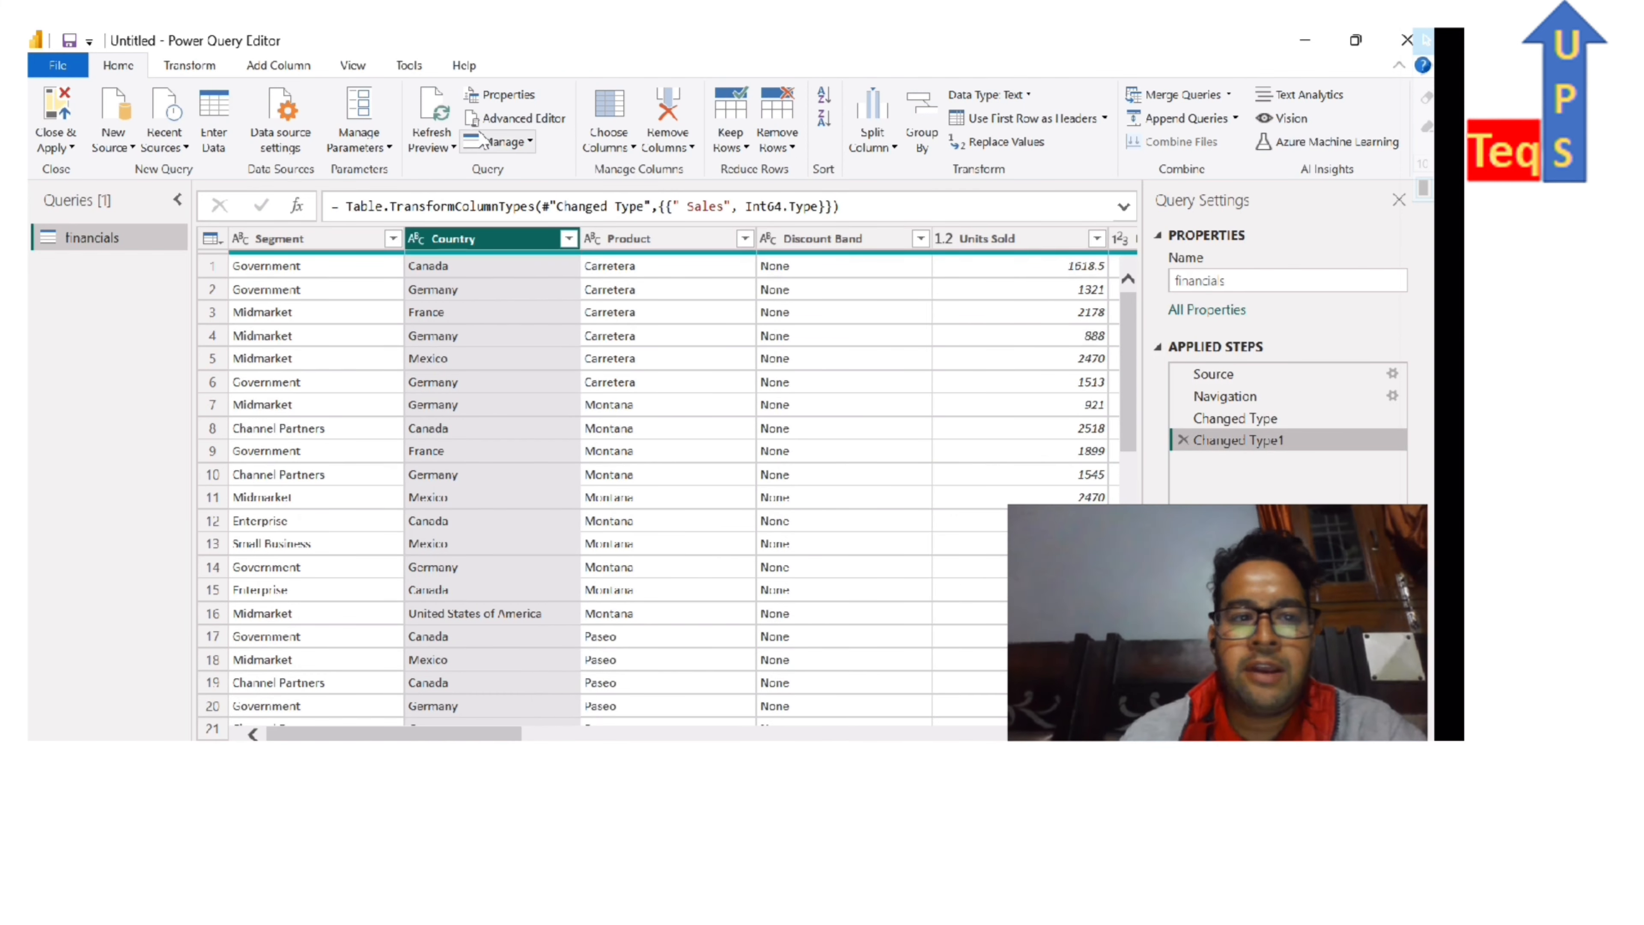
scroll(678, 424, down, 3)
scroll(678, 425, up, 3)
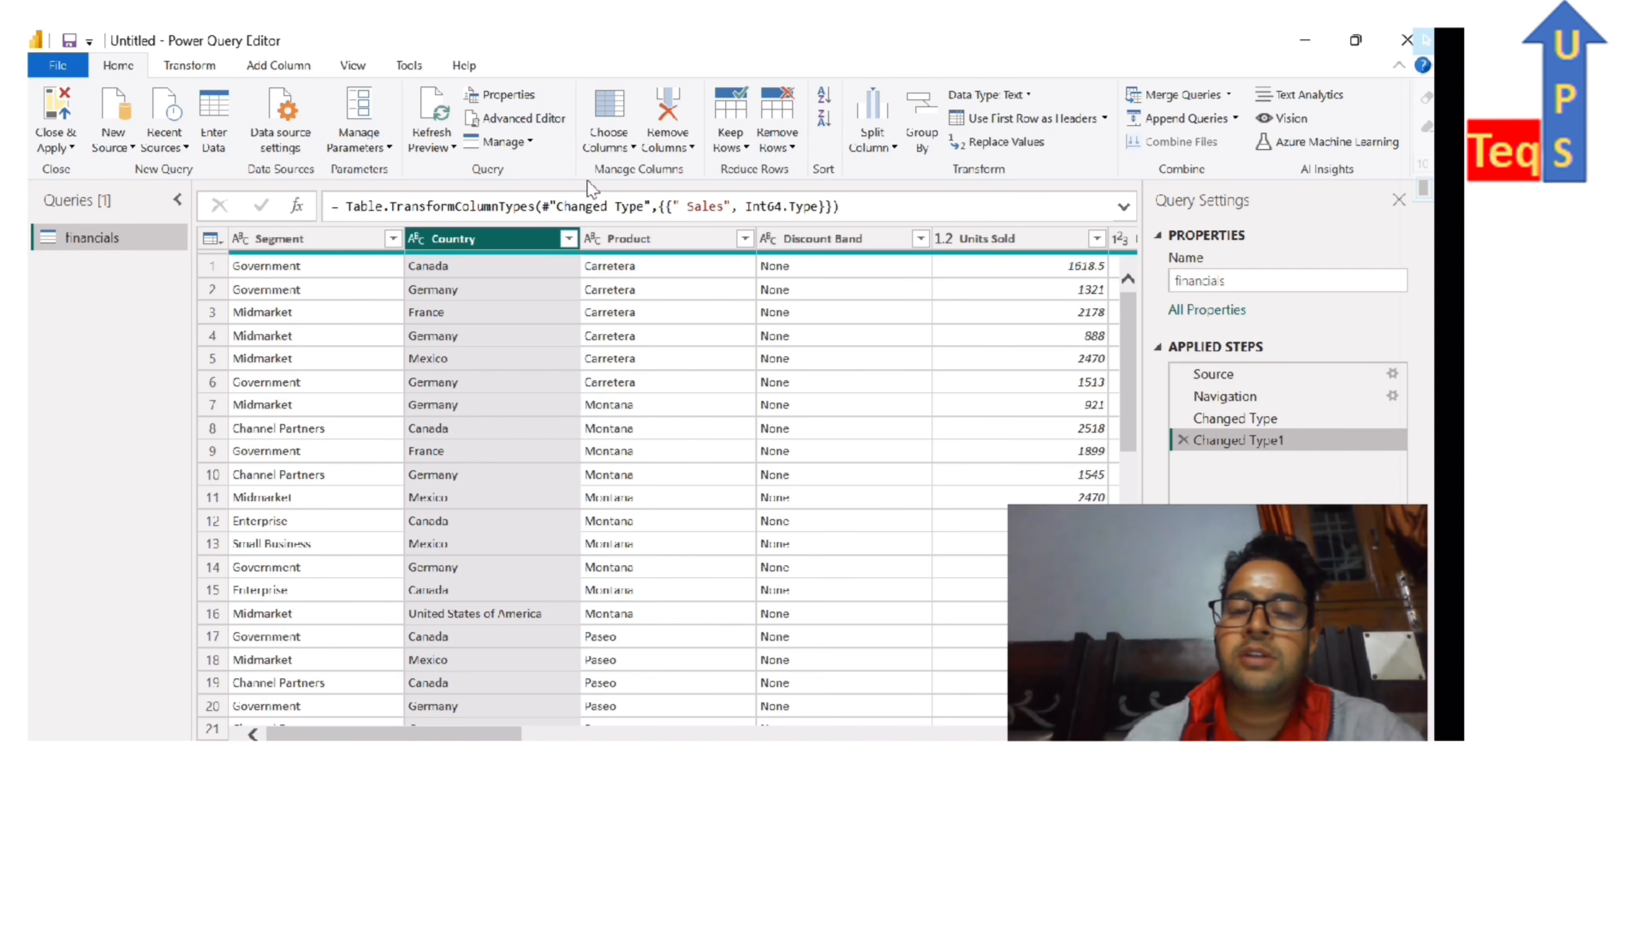
click(531, 118)
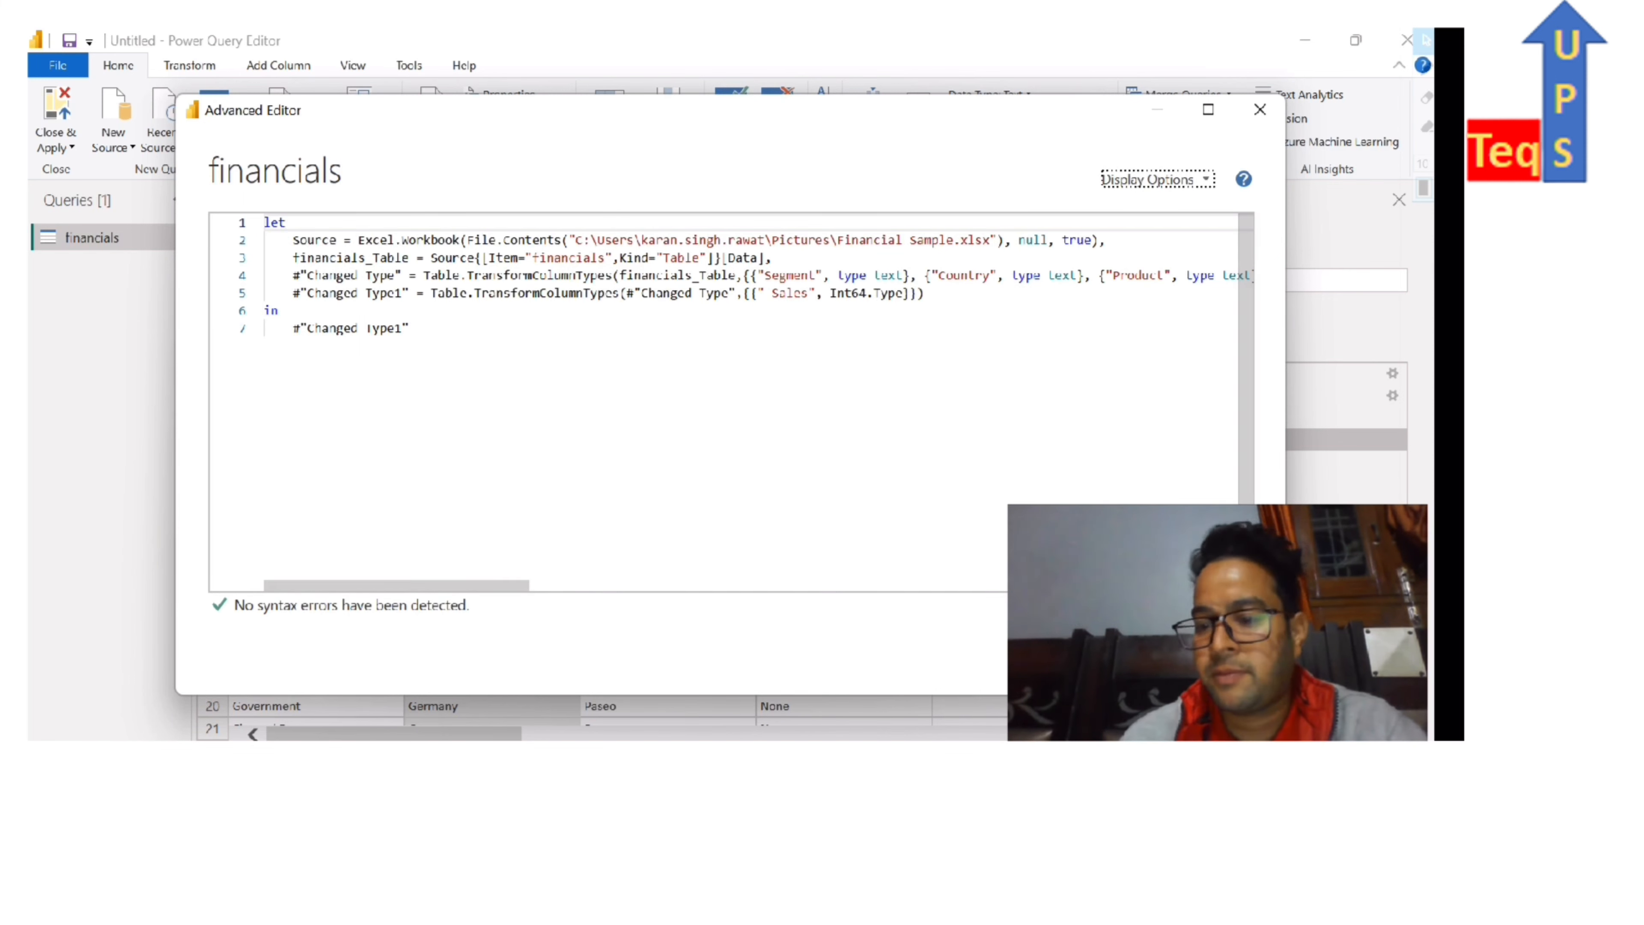
click(1211, 661)
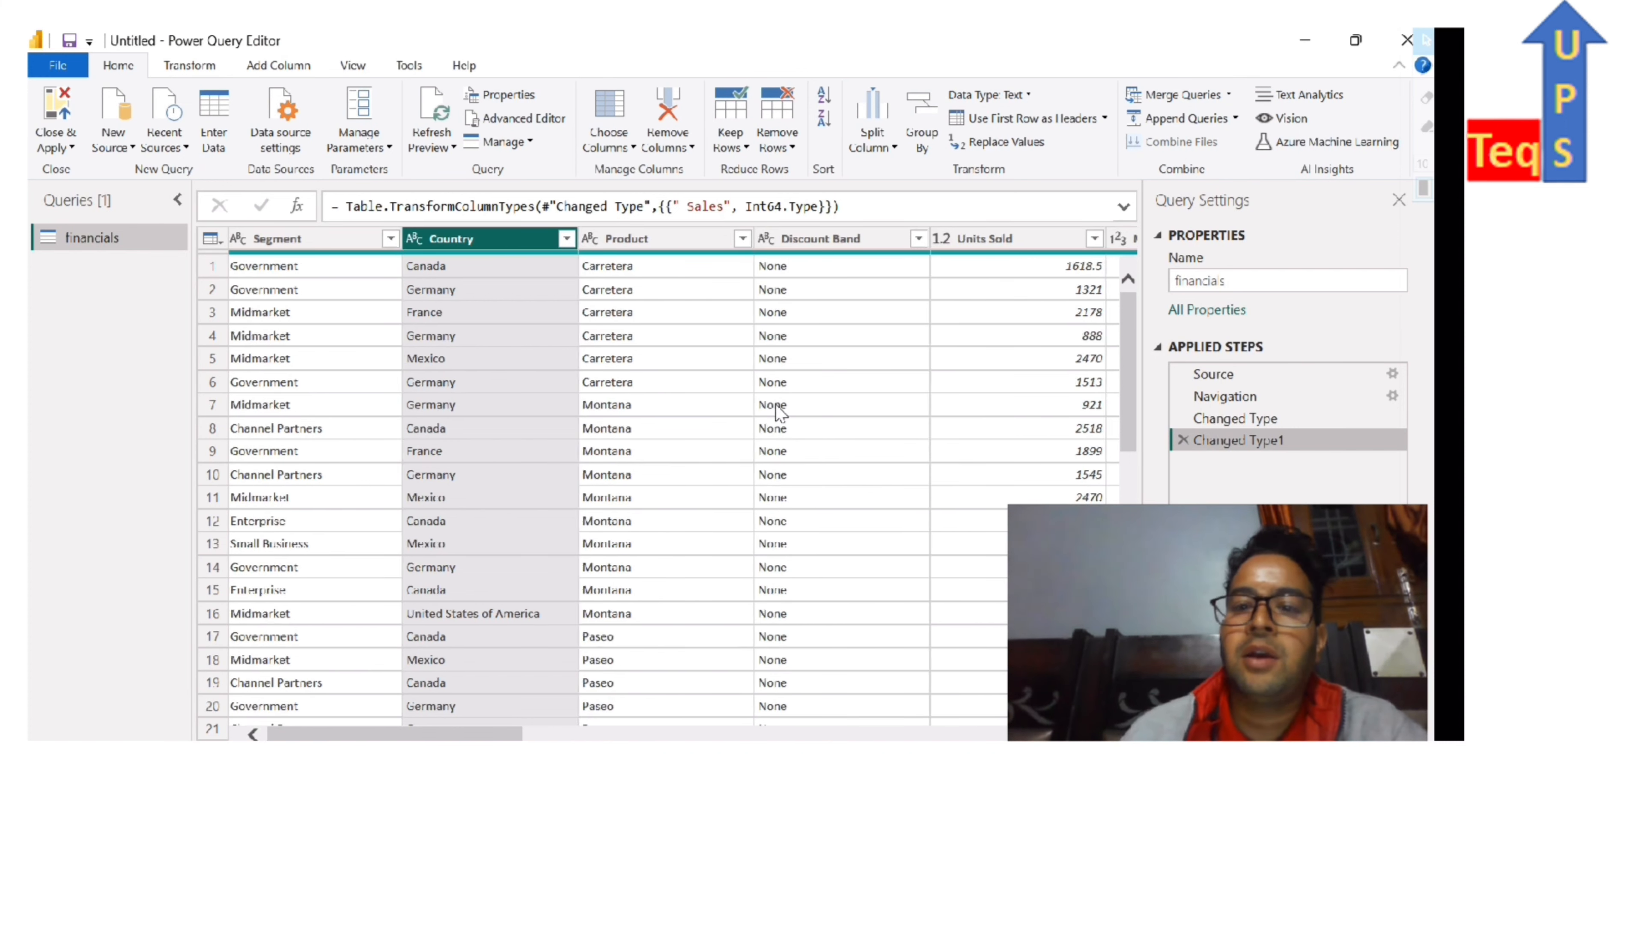
- Split the Date column by the custom delimiter "/" at each occurrence of the delimiter
scroll(776, 408, right, 5)
scroll(776, 404, right, 5)
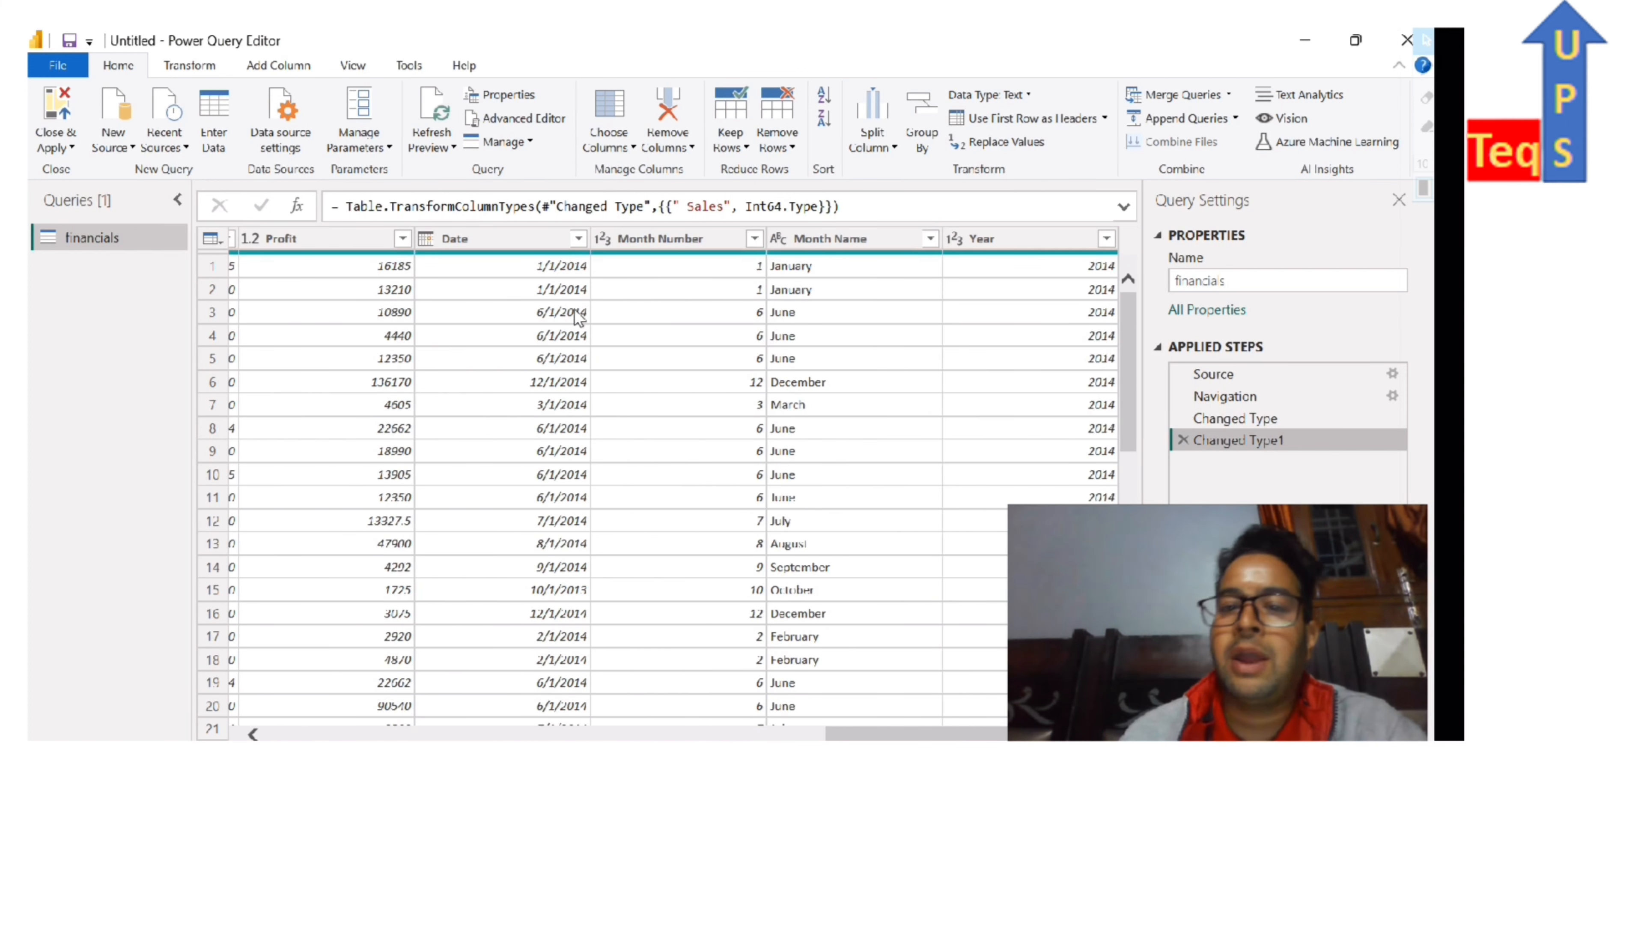
mouse_move(940, 262)
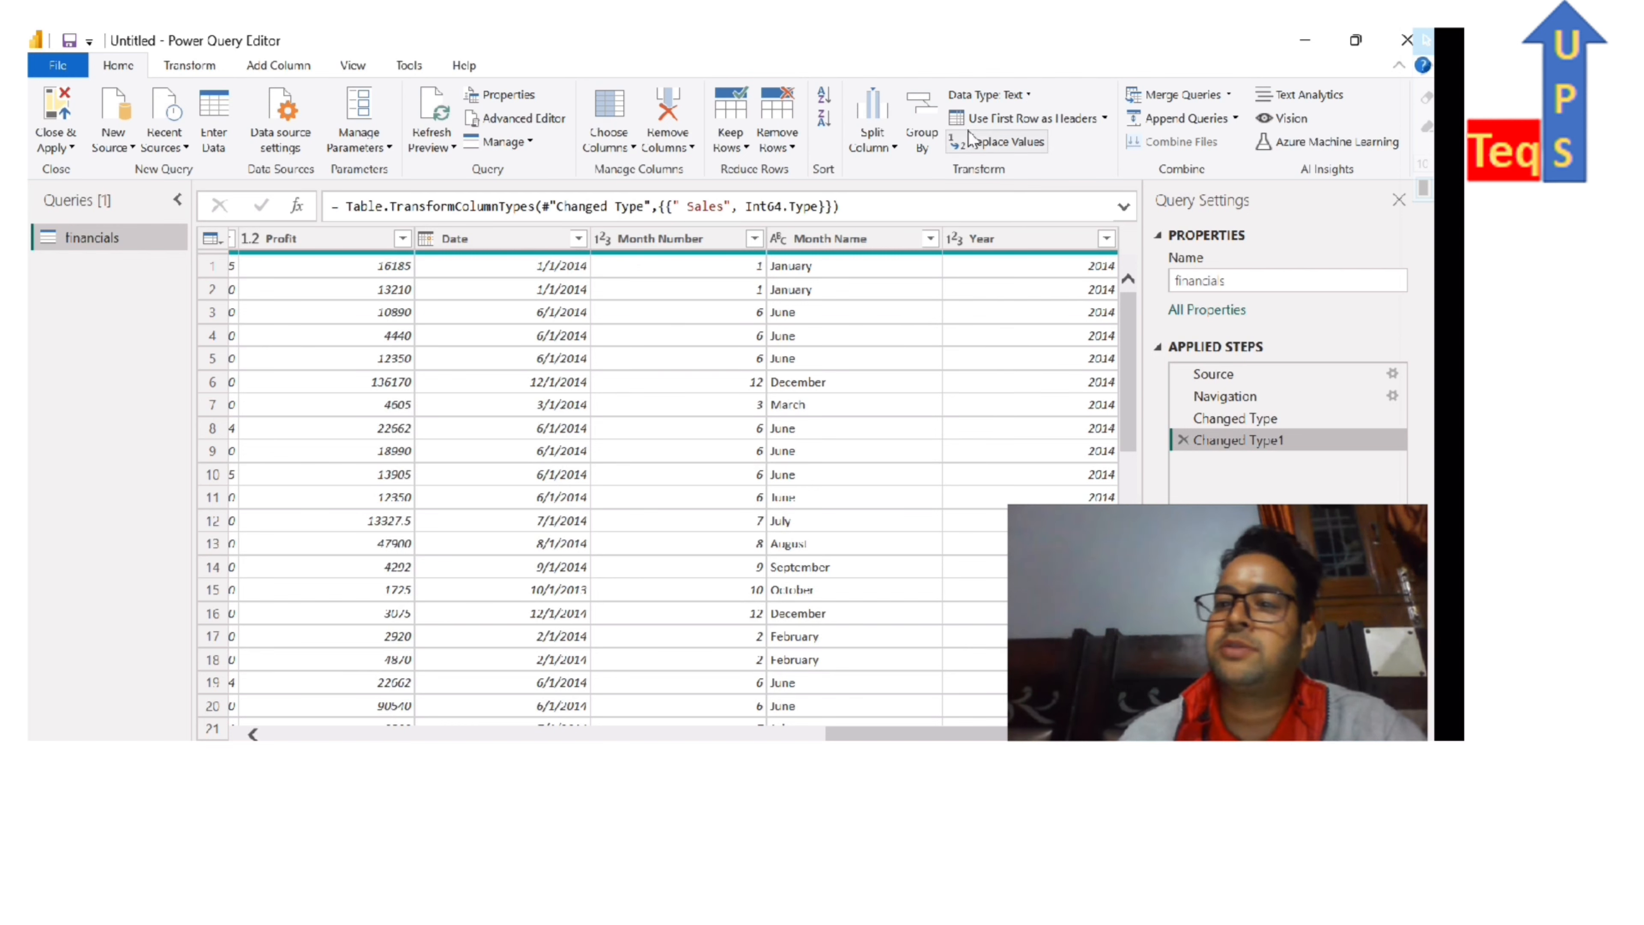
click(181, 67)
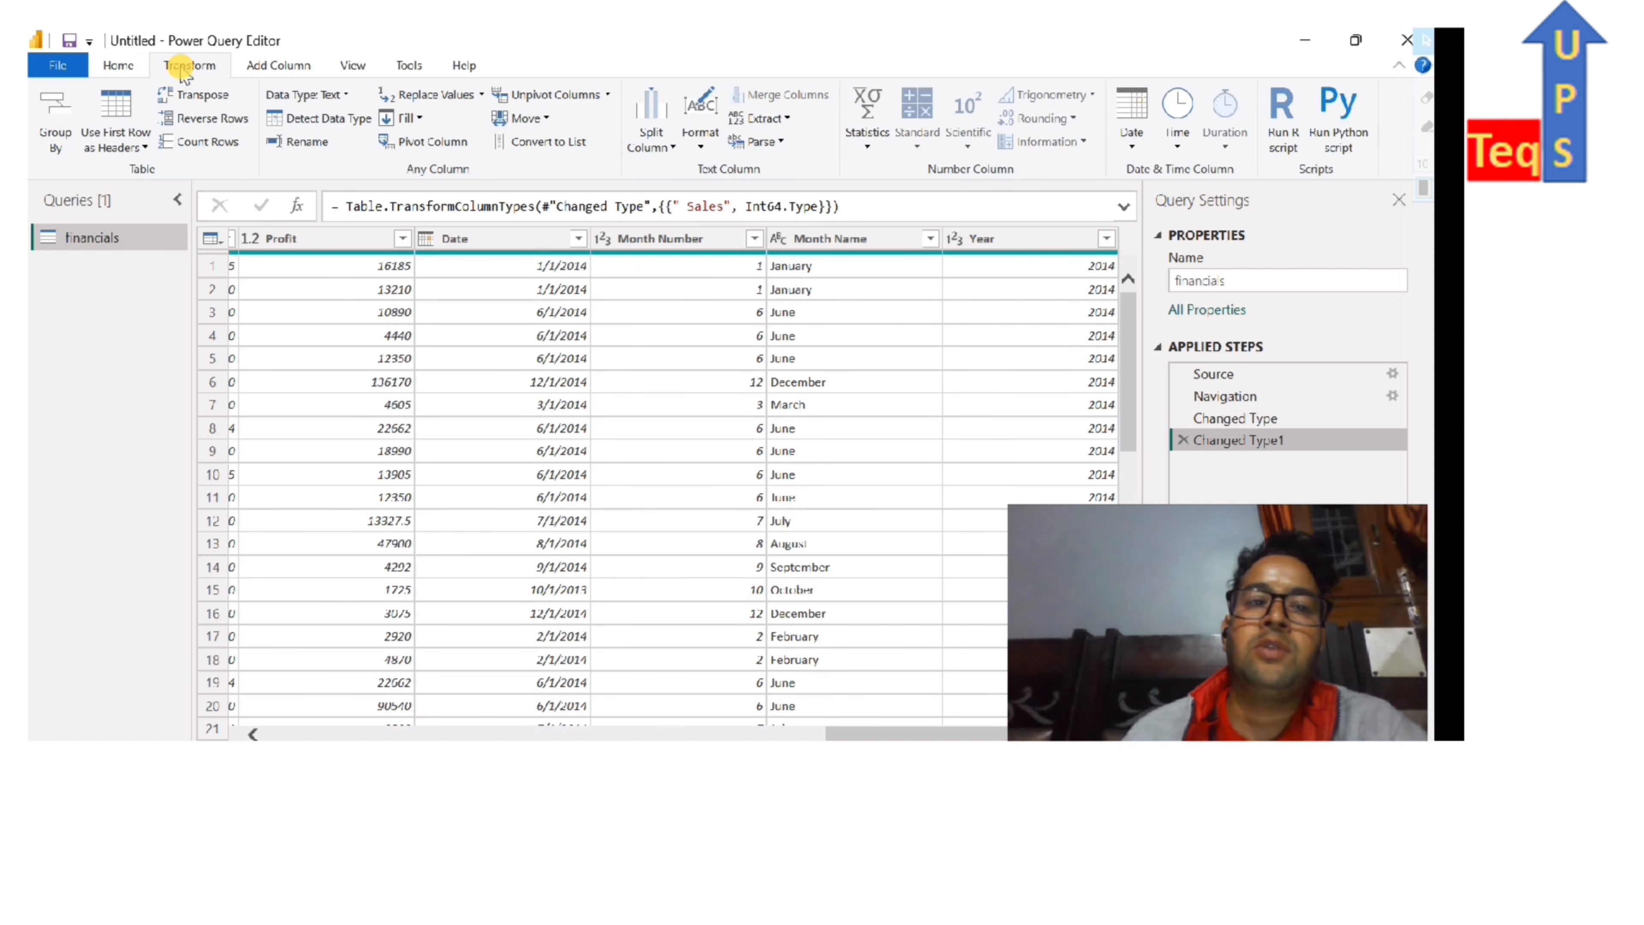
scroll(542, 294, left, 10)
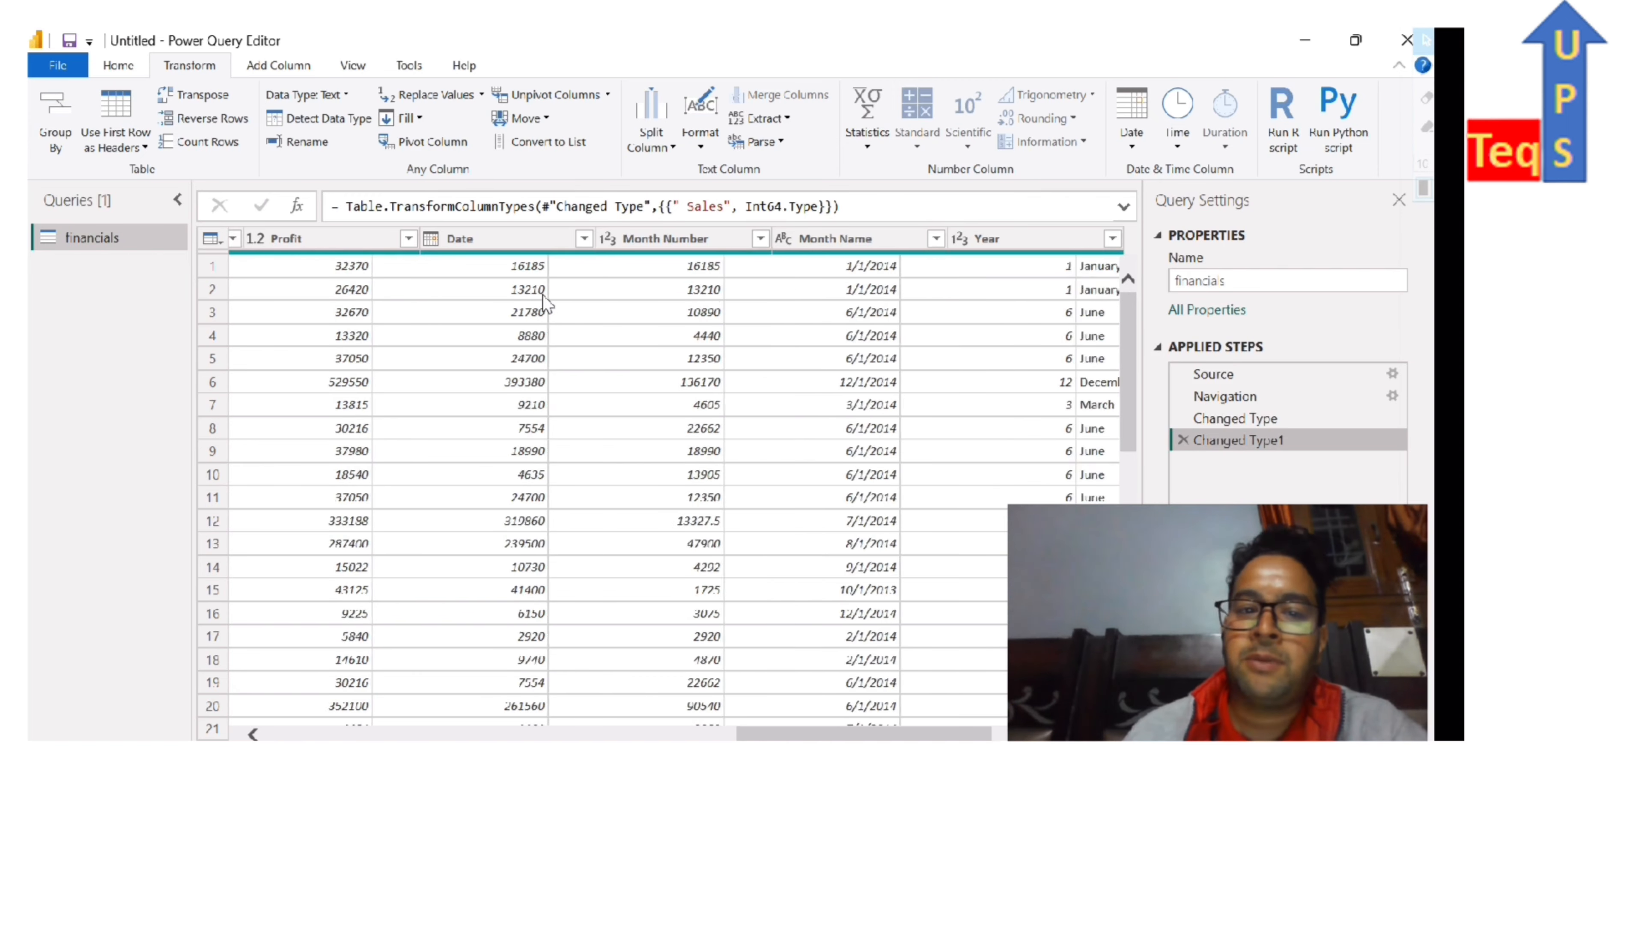
click(542, 295)
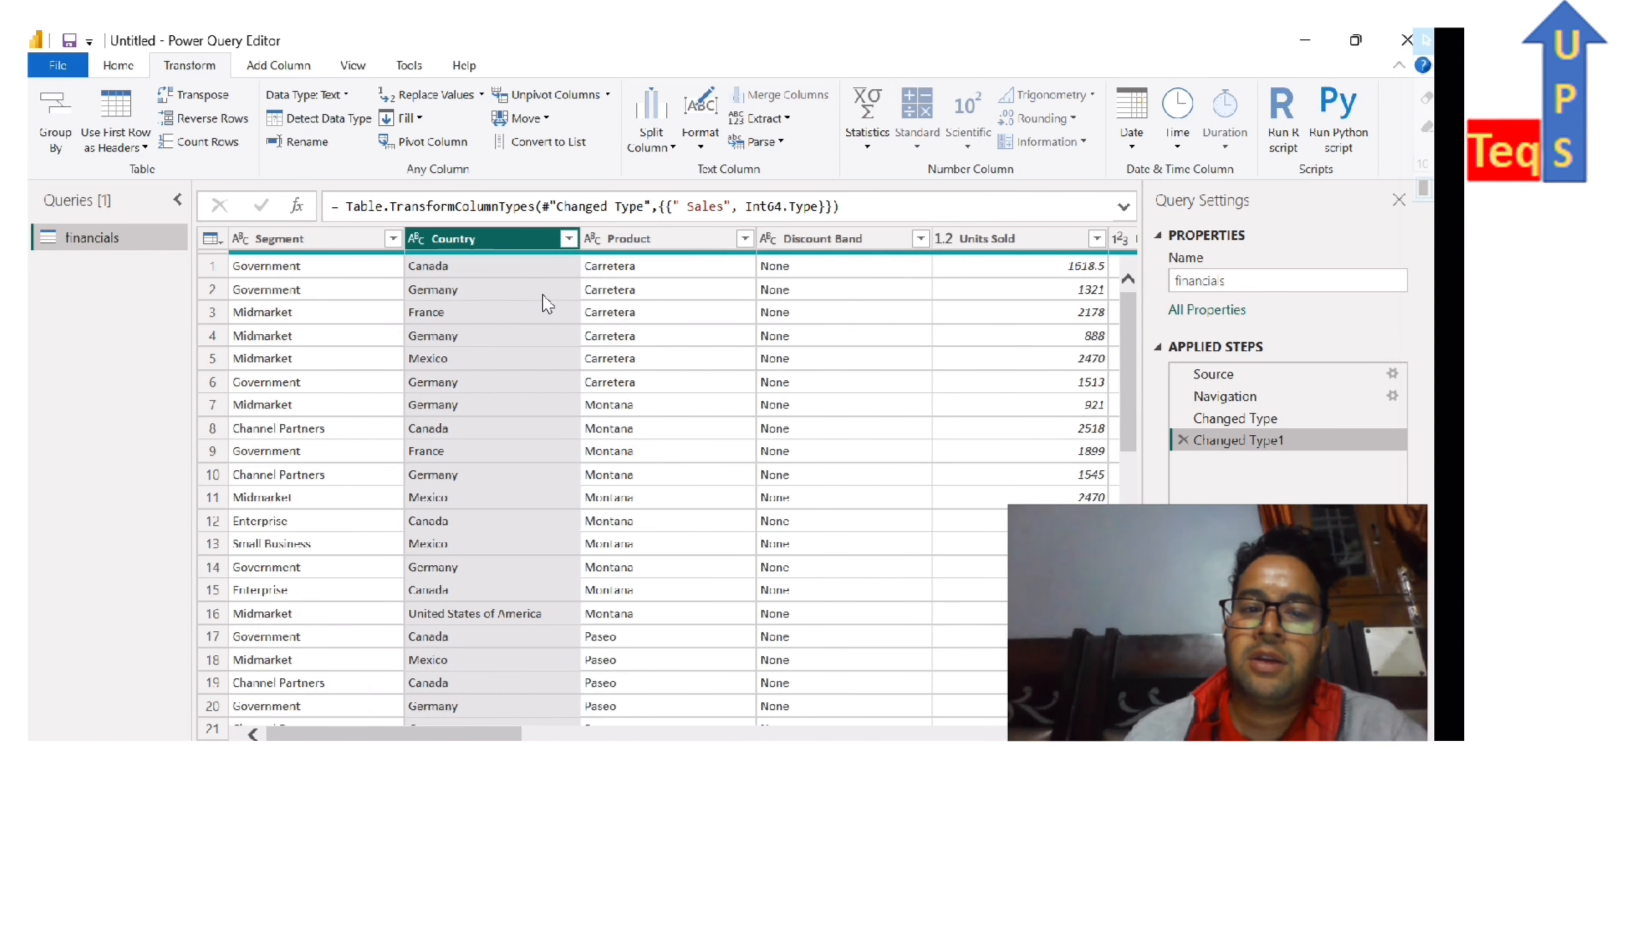
scroll(708, 374, right, 5)
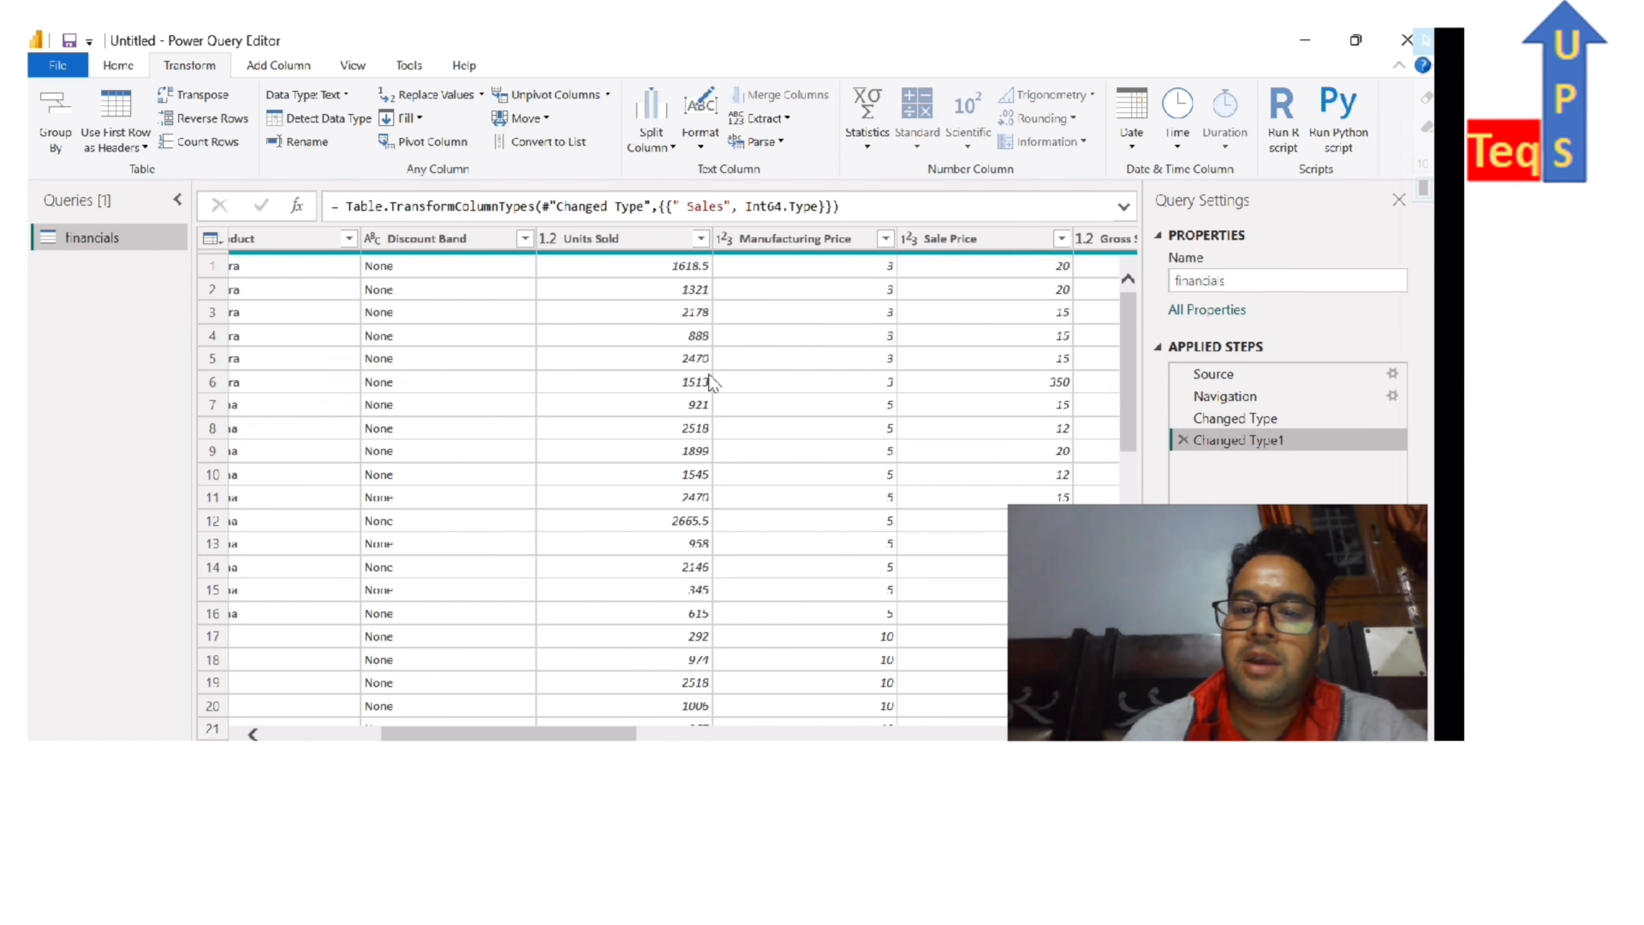
scroll(708, 374, right, 8)
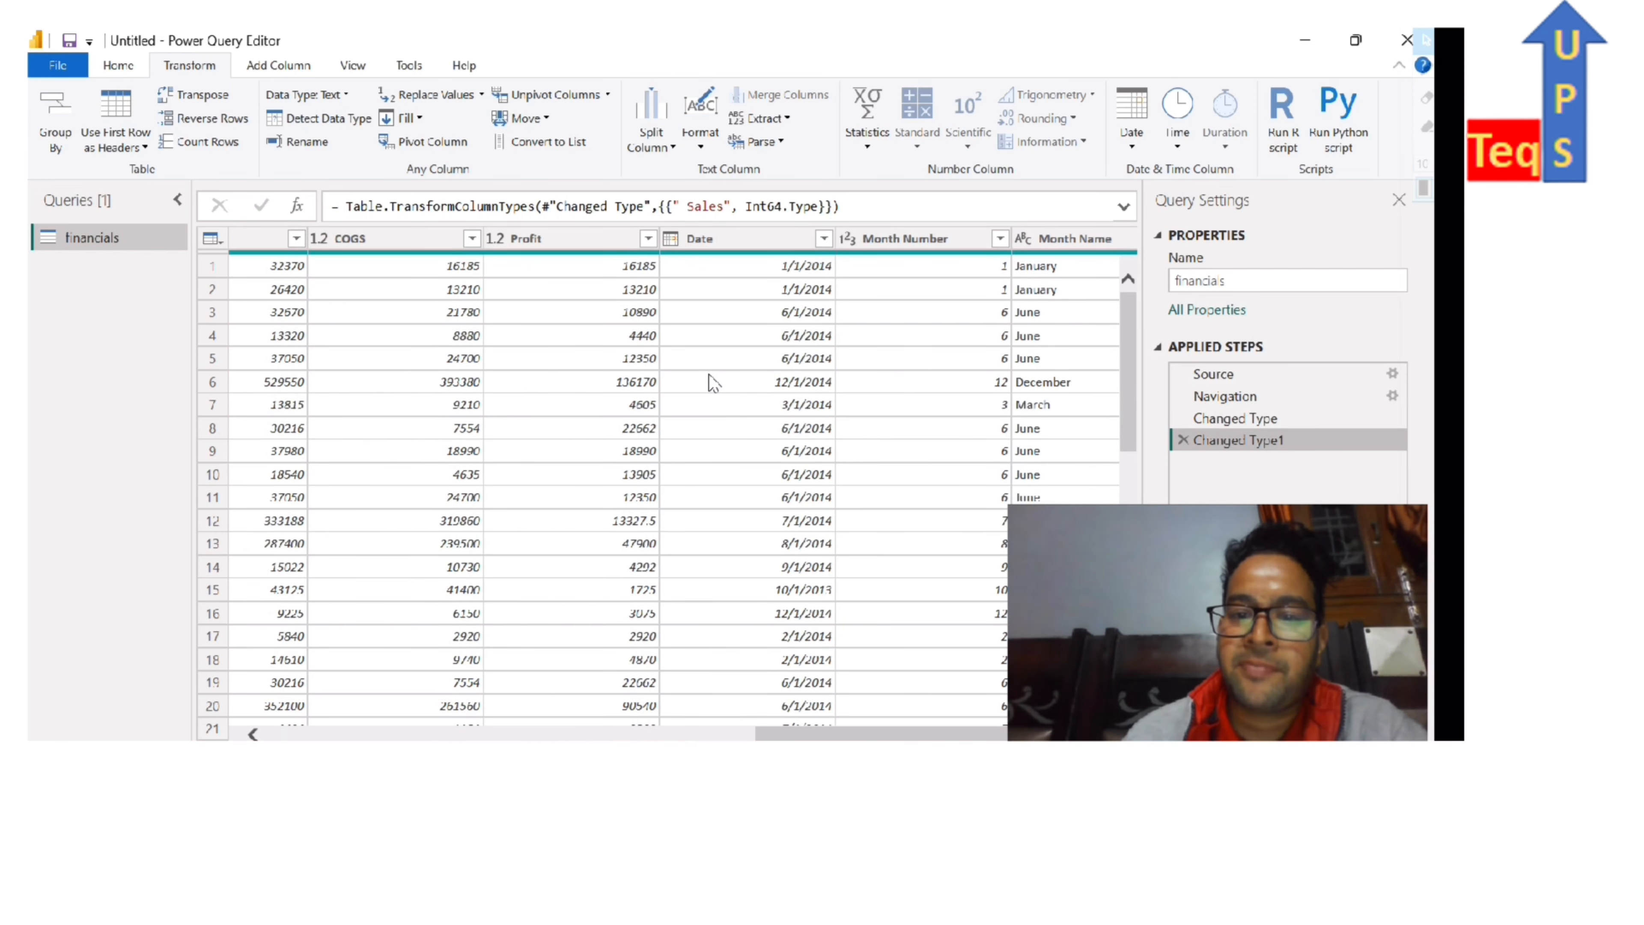
click(745, 240)
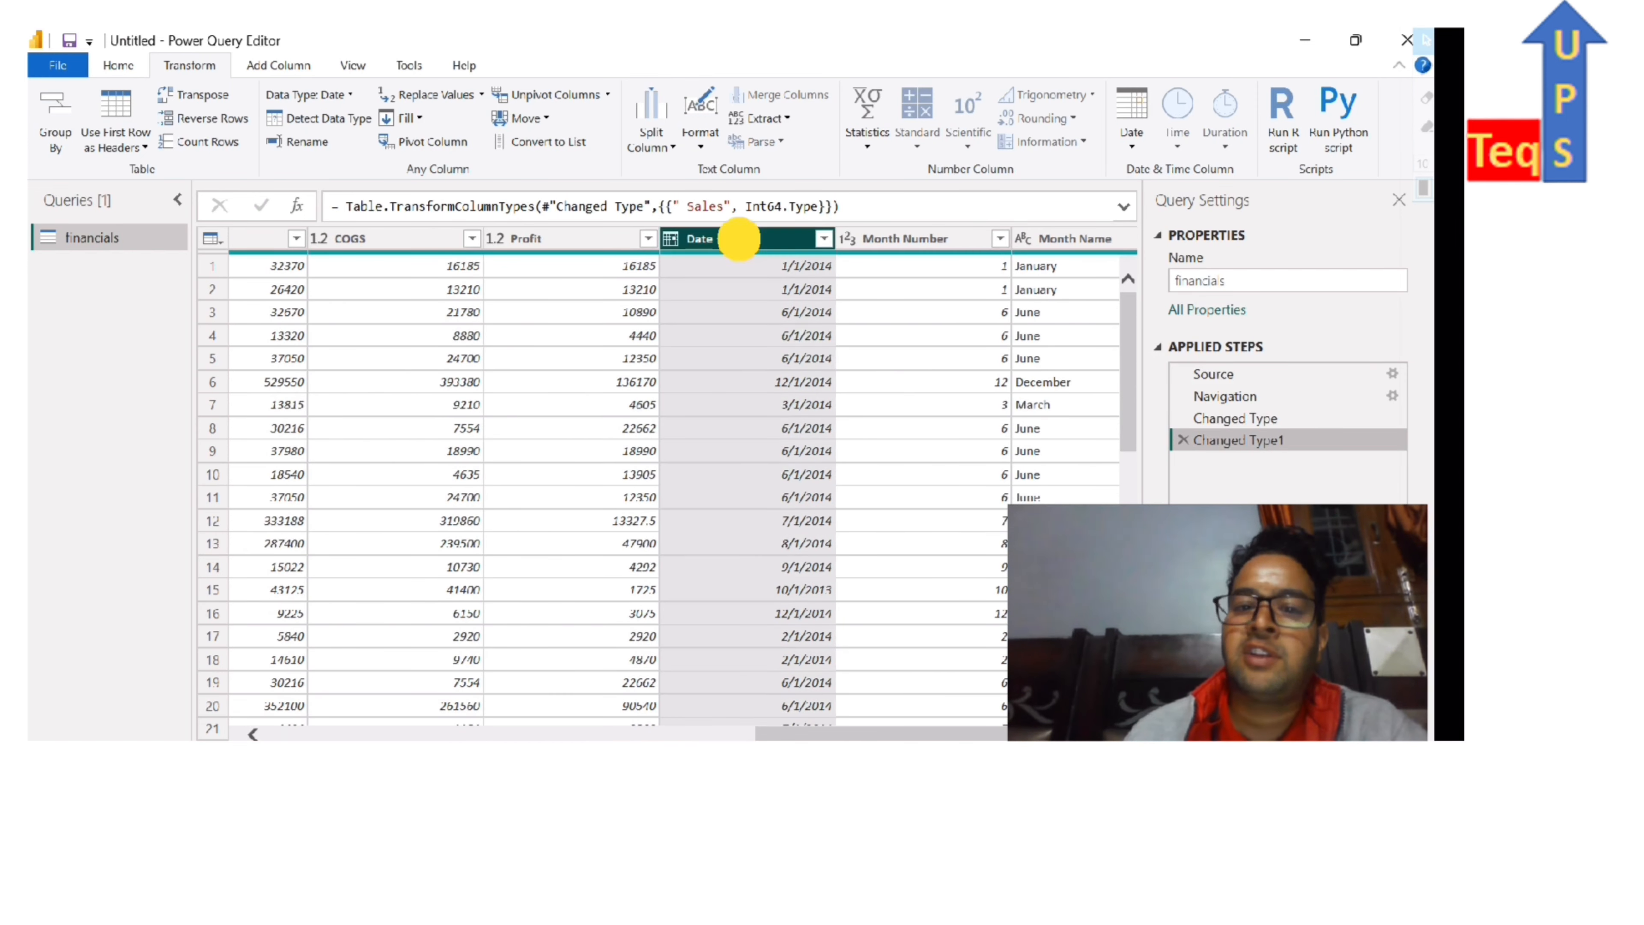
click(665, 148)
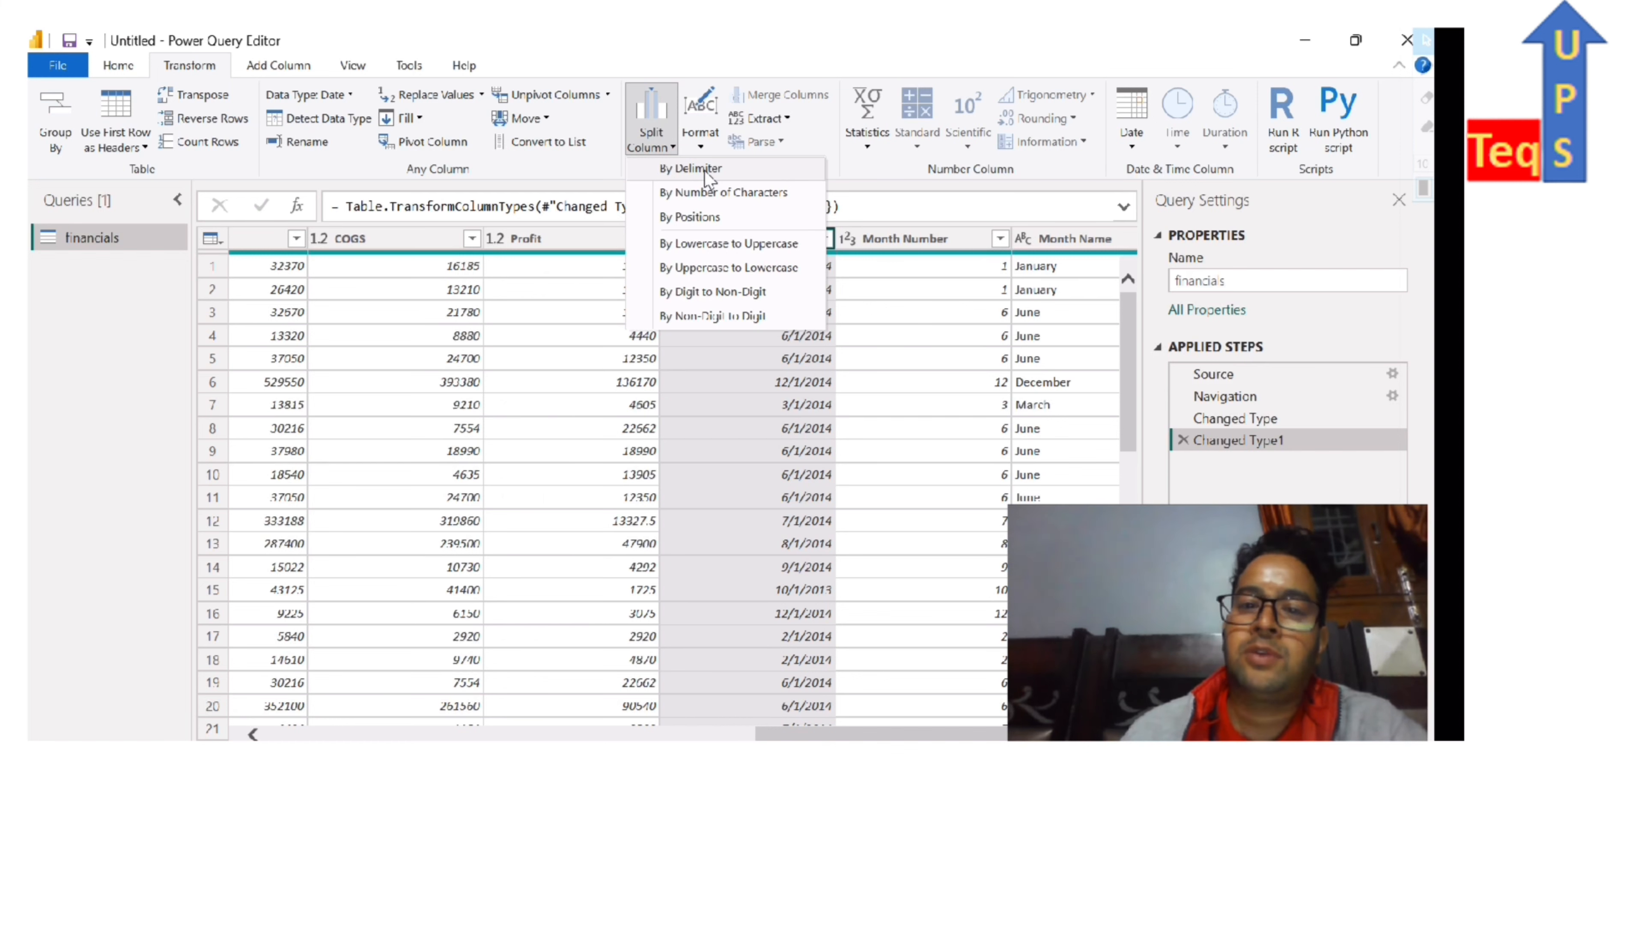
click(704, 169)
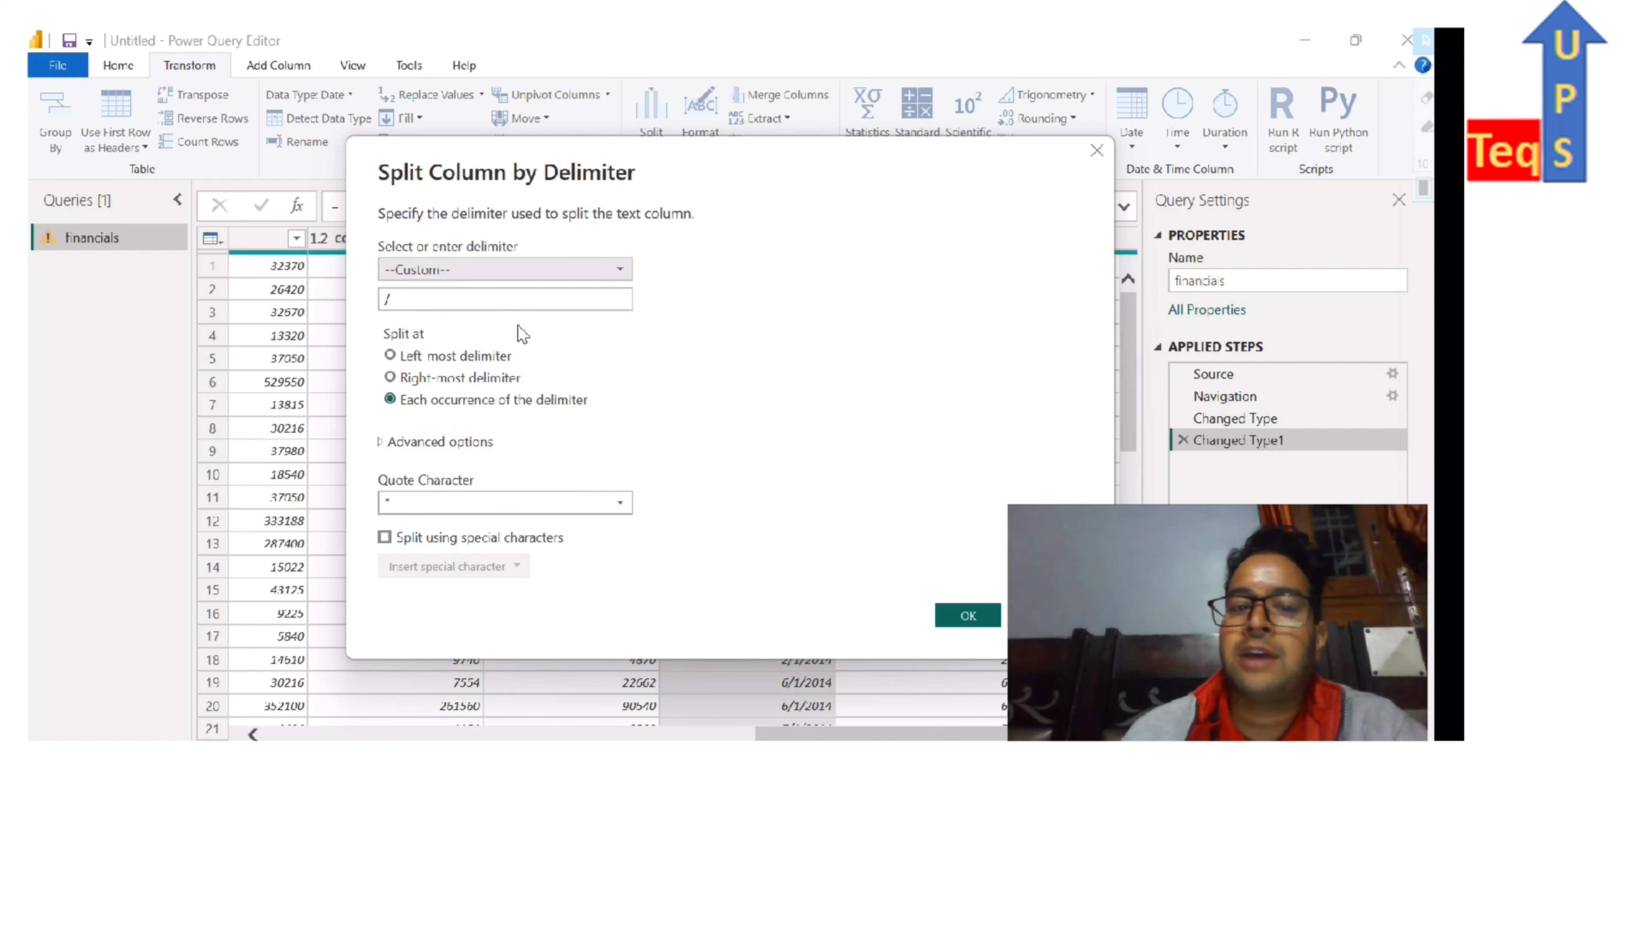
drag(708, 170, 767, 147)
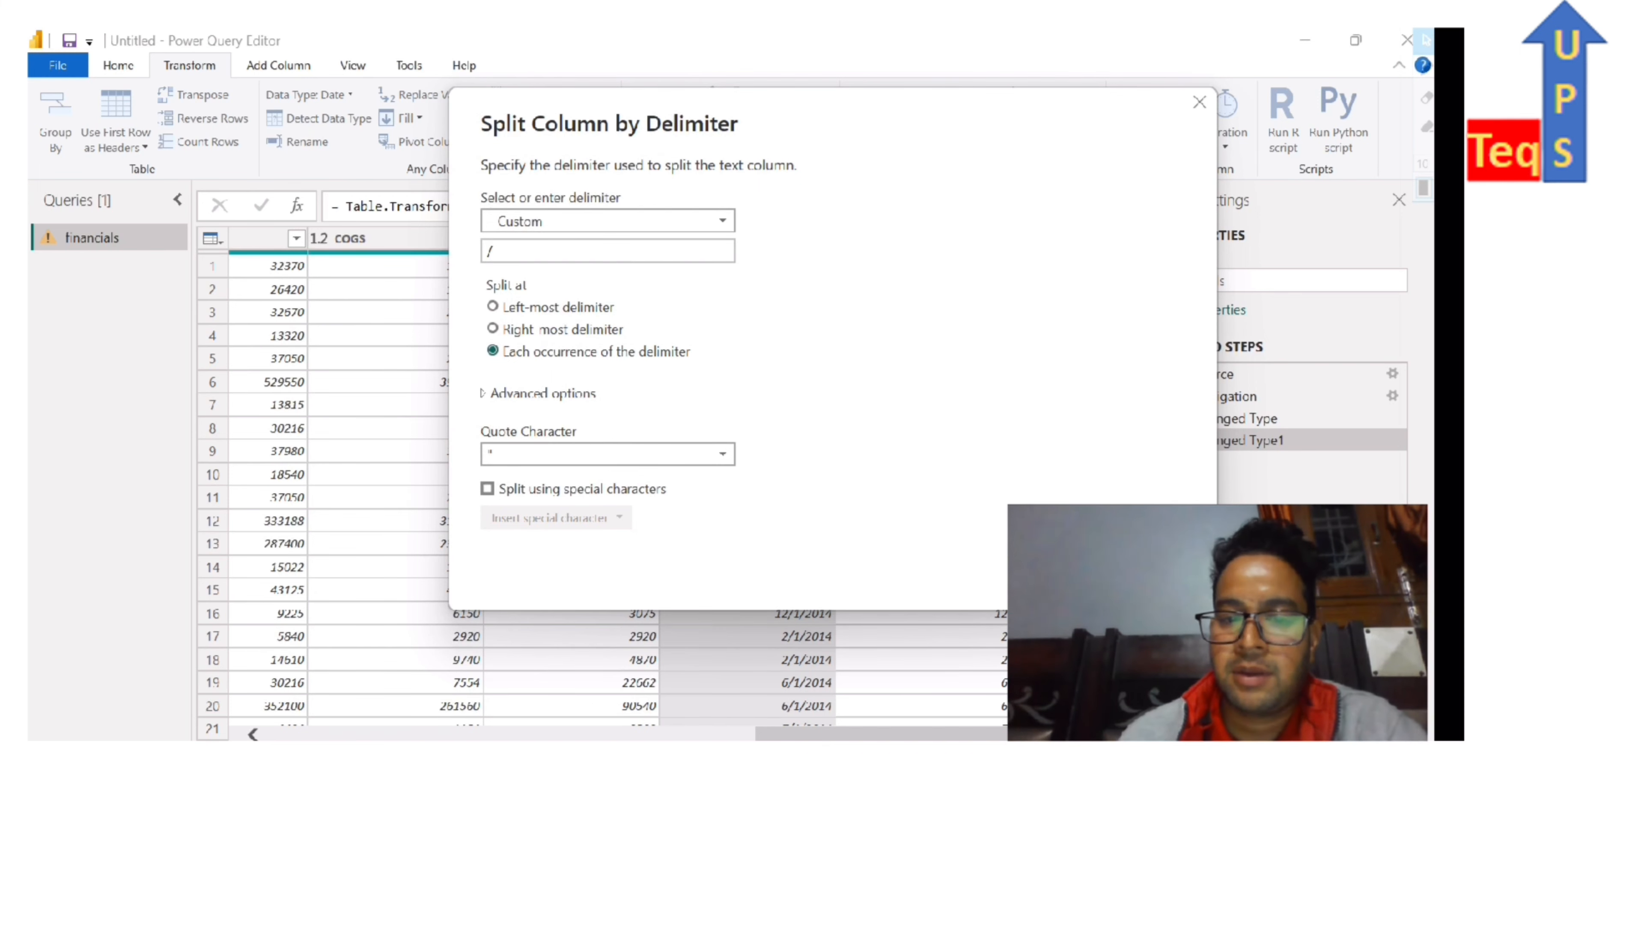
click(1077, 578)
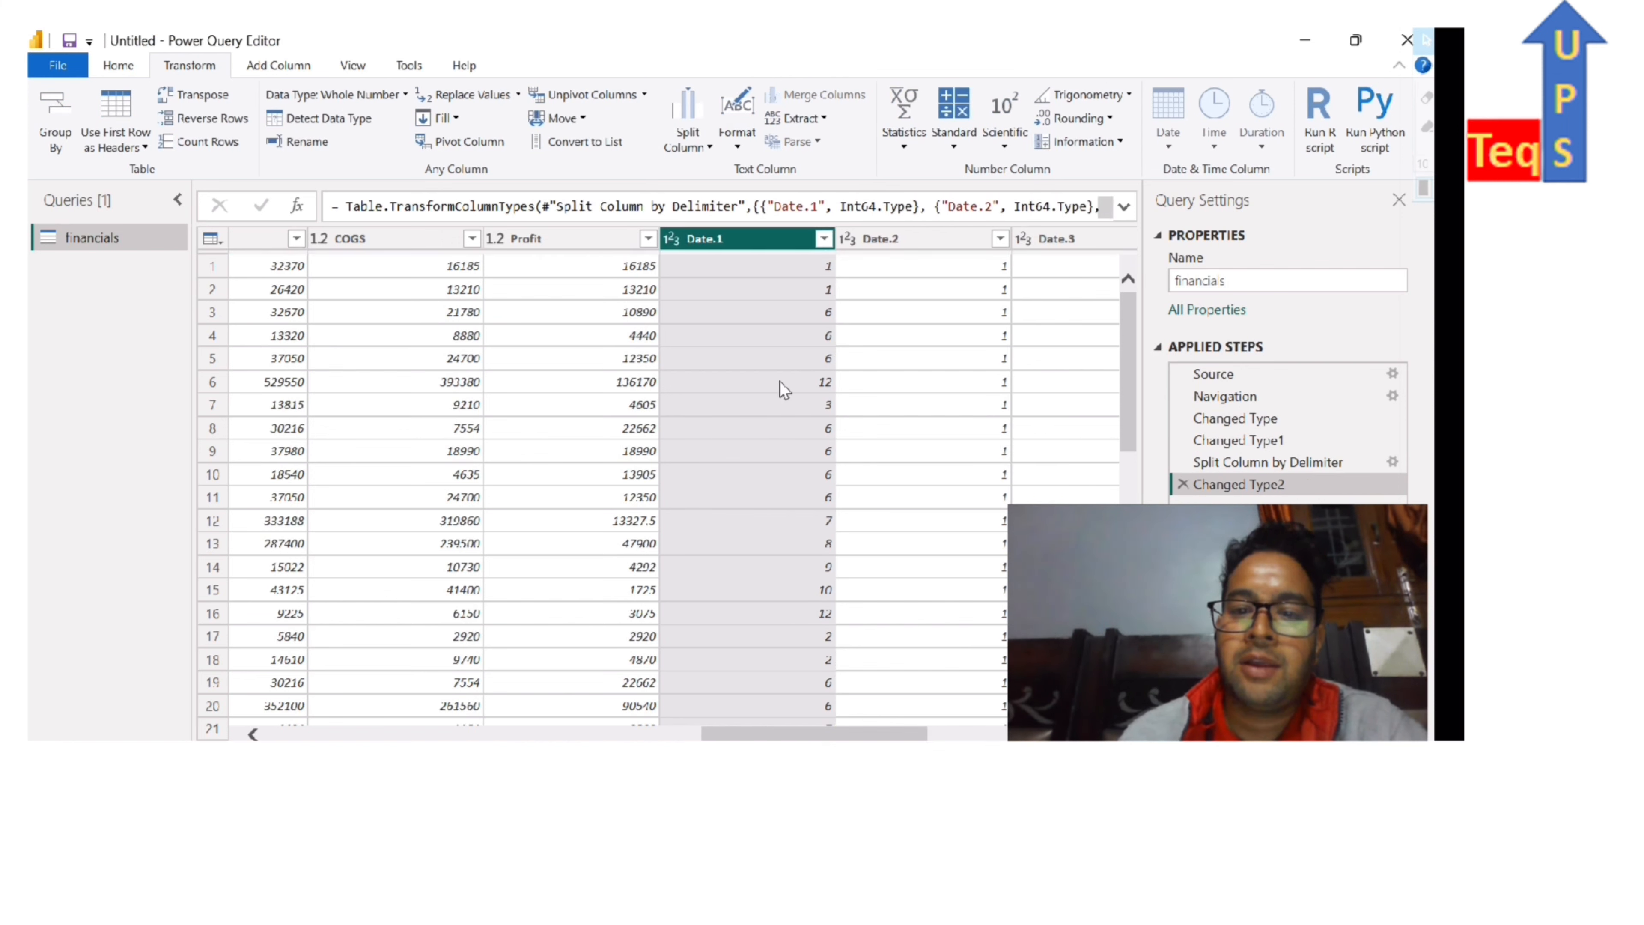
- Examine the Date.1, Date.2 and Date.3 columns alongside the month and year columns, and review the commands for adding columns
scroll(901, 366, right, 2)
scroll(906, 375, right, 2)
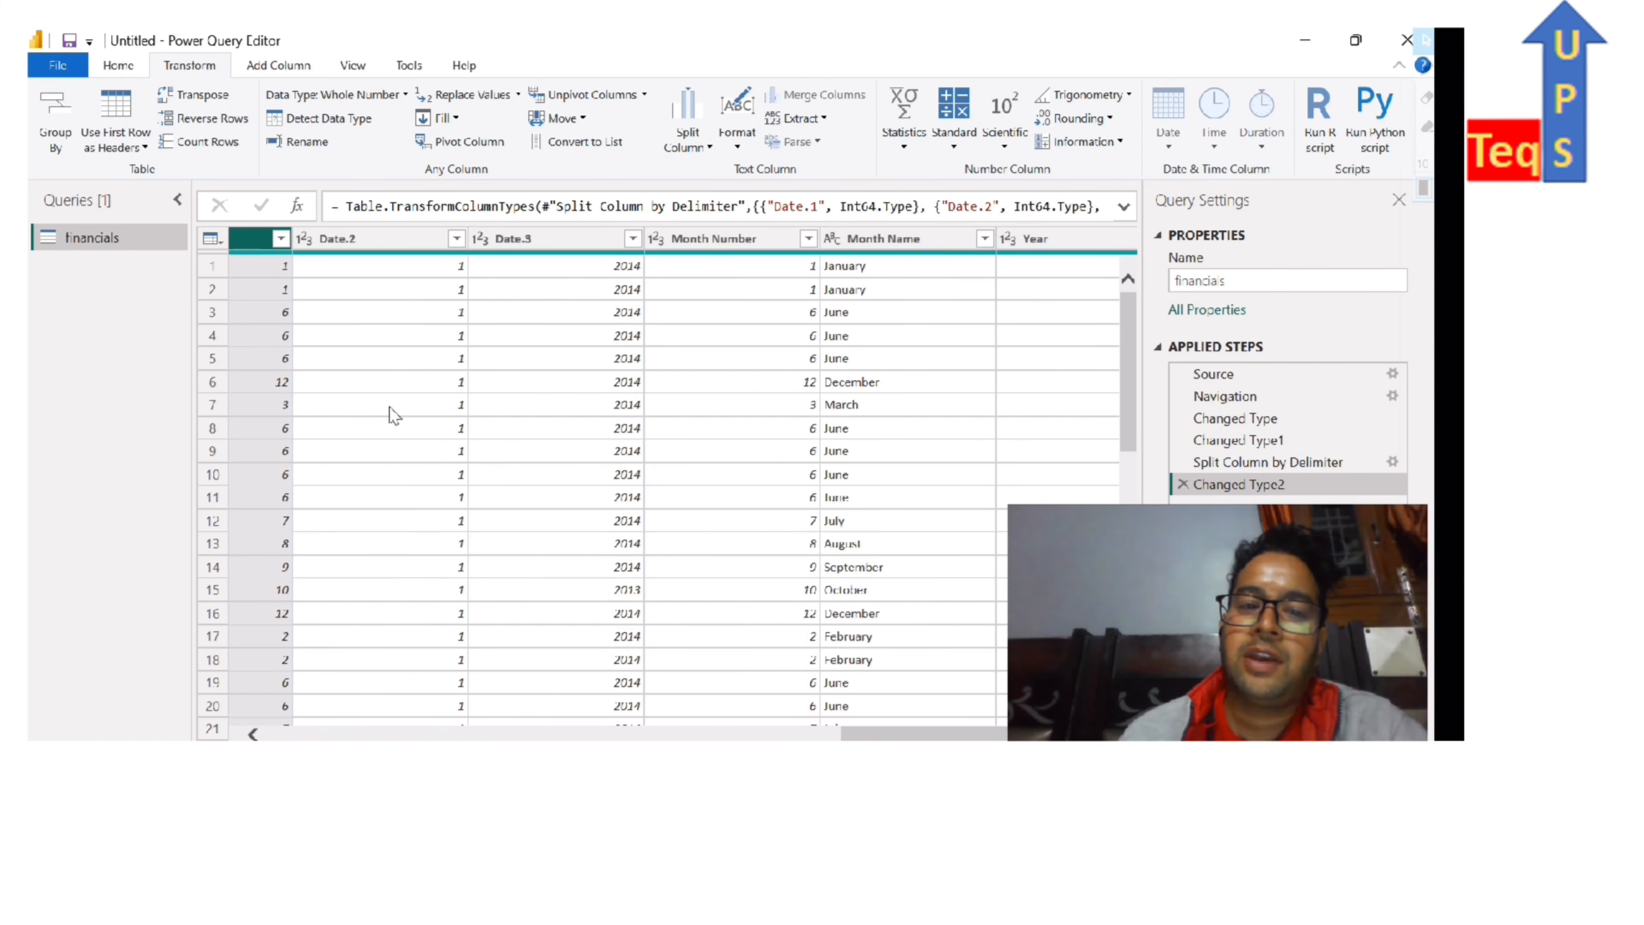
scroll(391, 412, left, 5)
scroll(392, 413, right, 3)
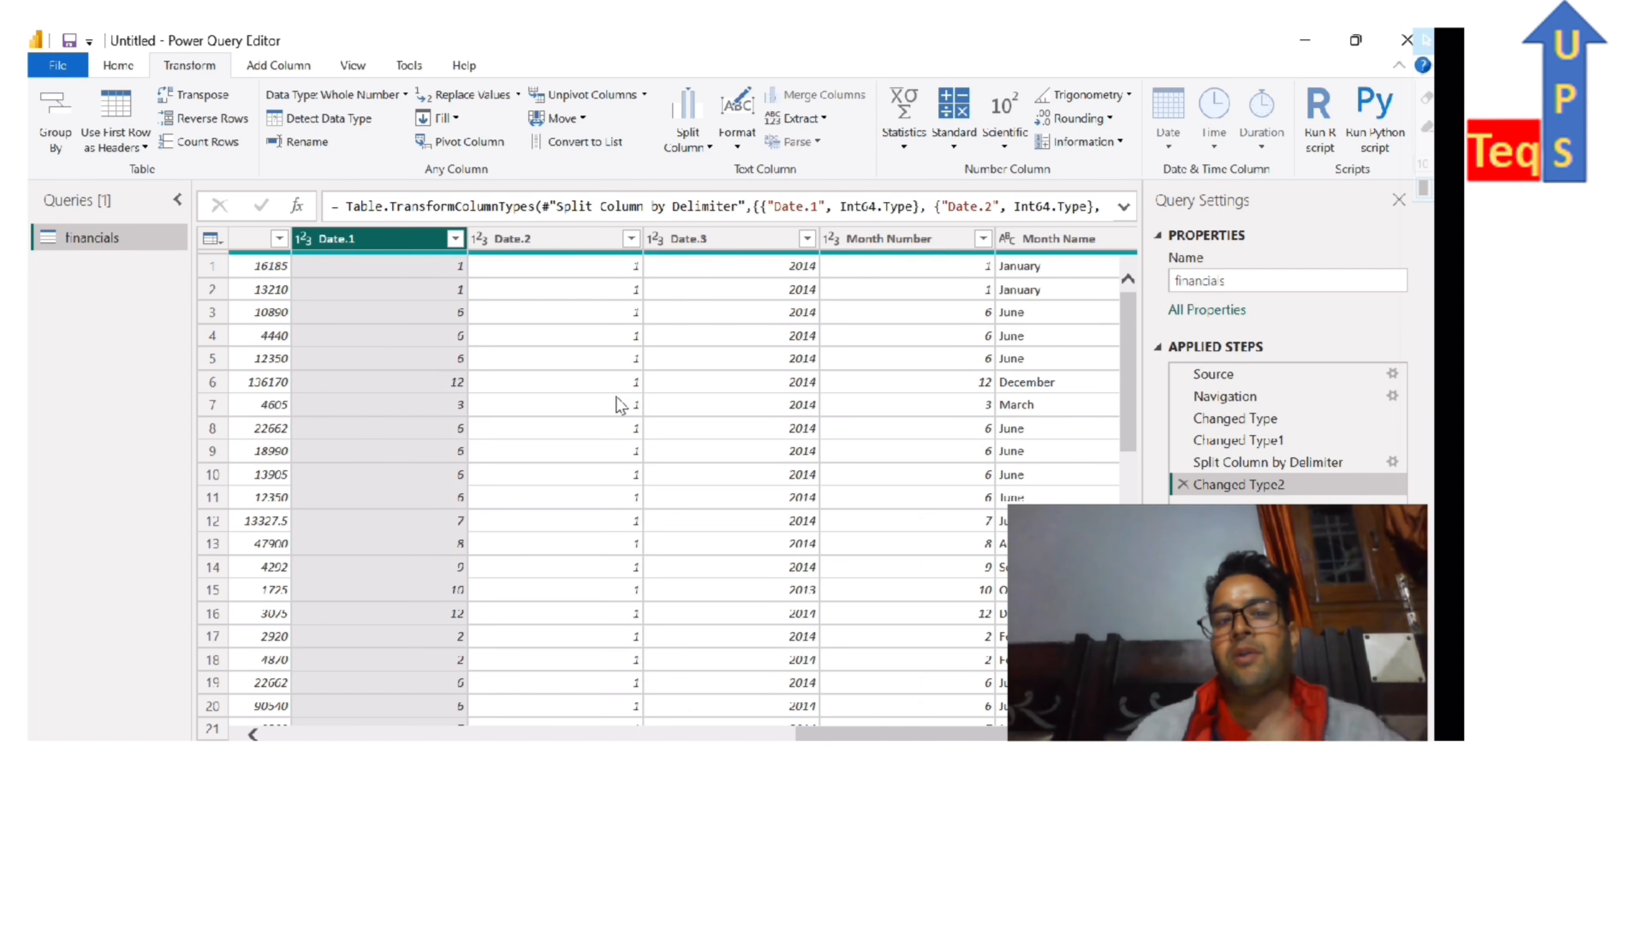
click(267, 65)
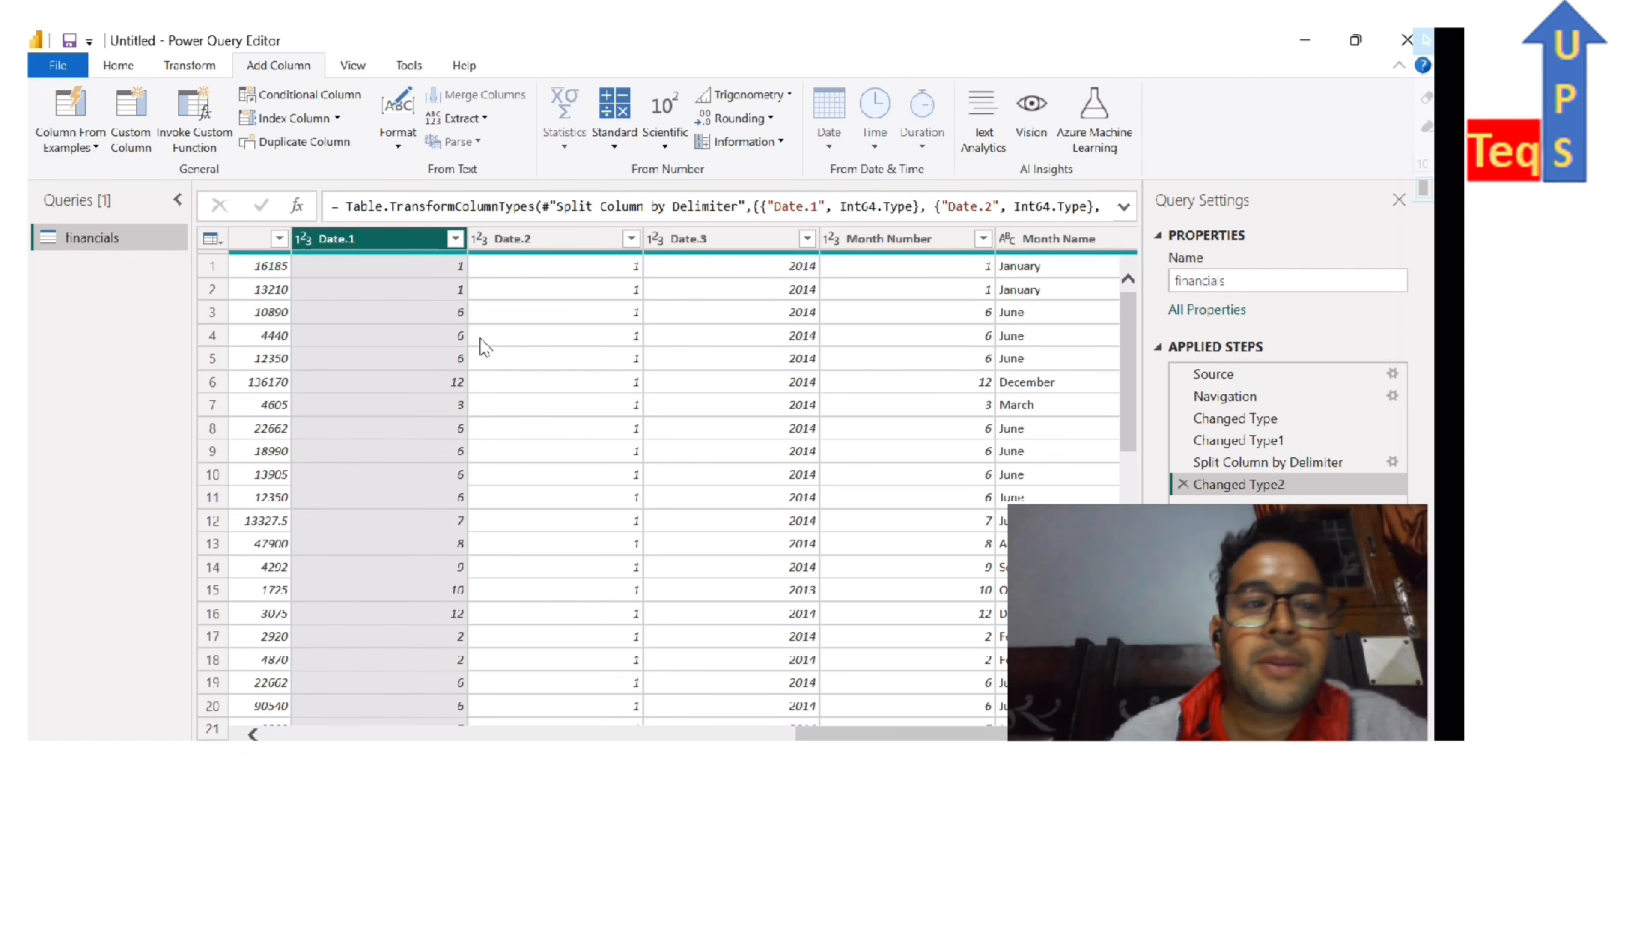
scroll(724, 474, right, 2)
scroll(723, 474, right, 2)
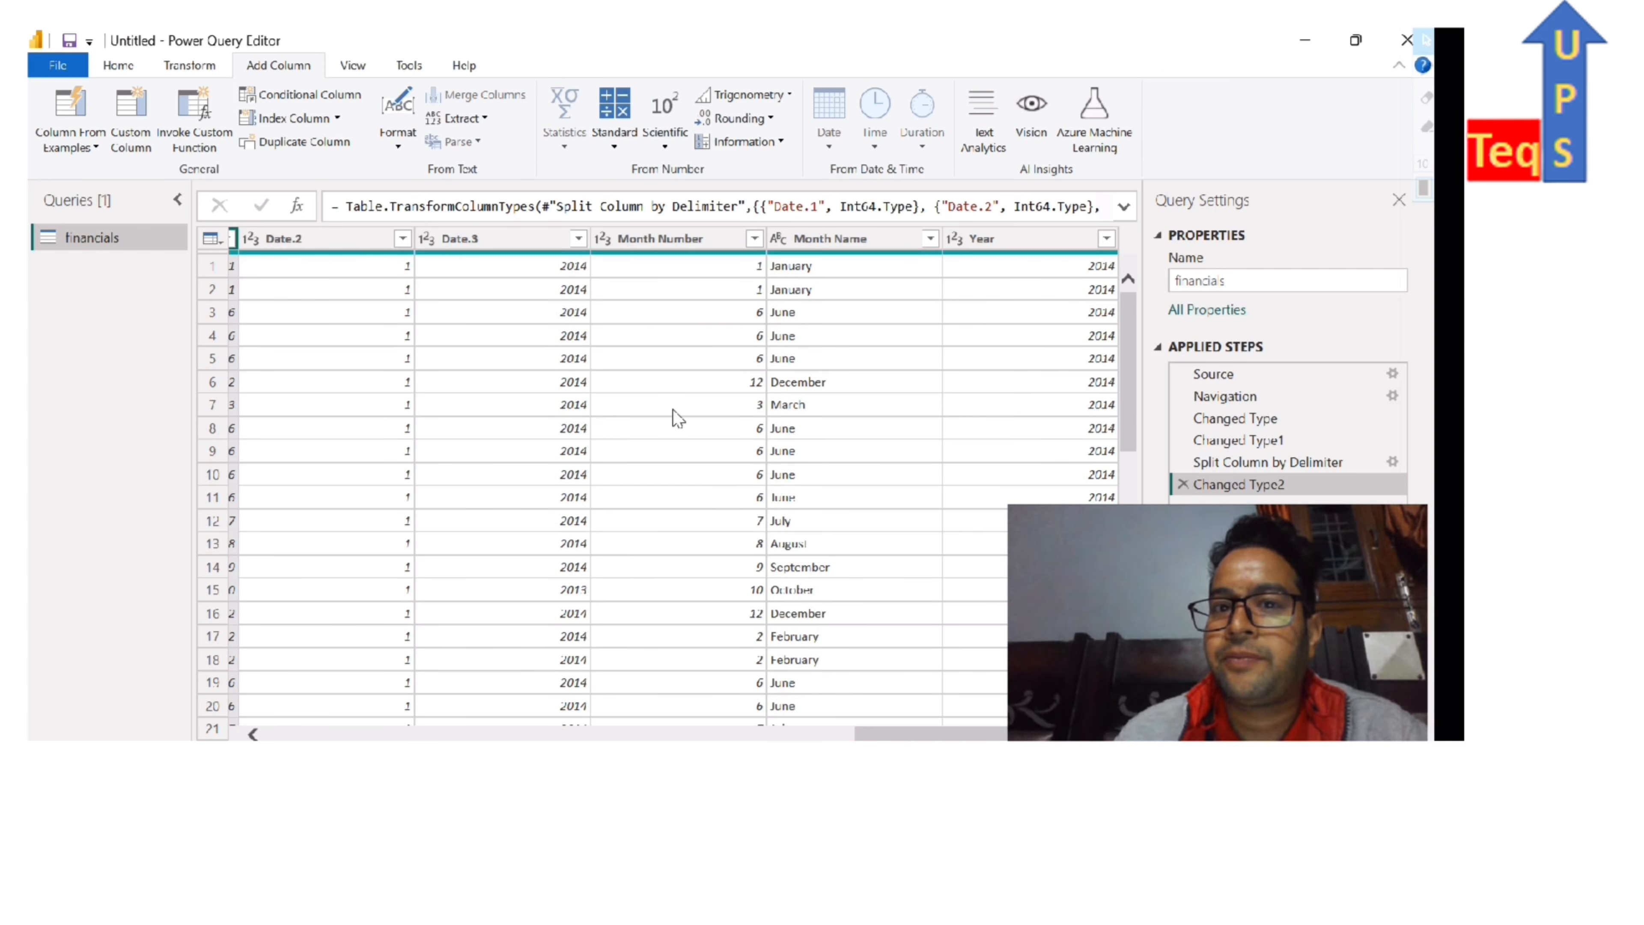
scroll(618, 493, down, 4)
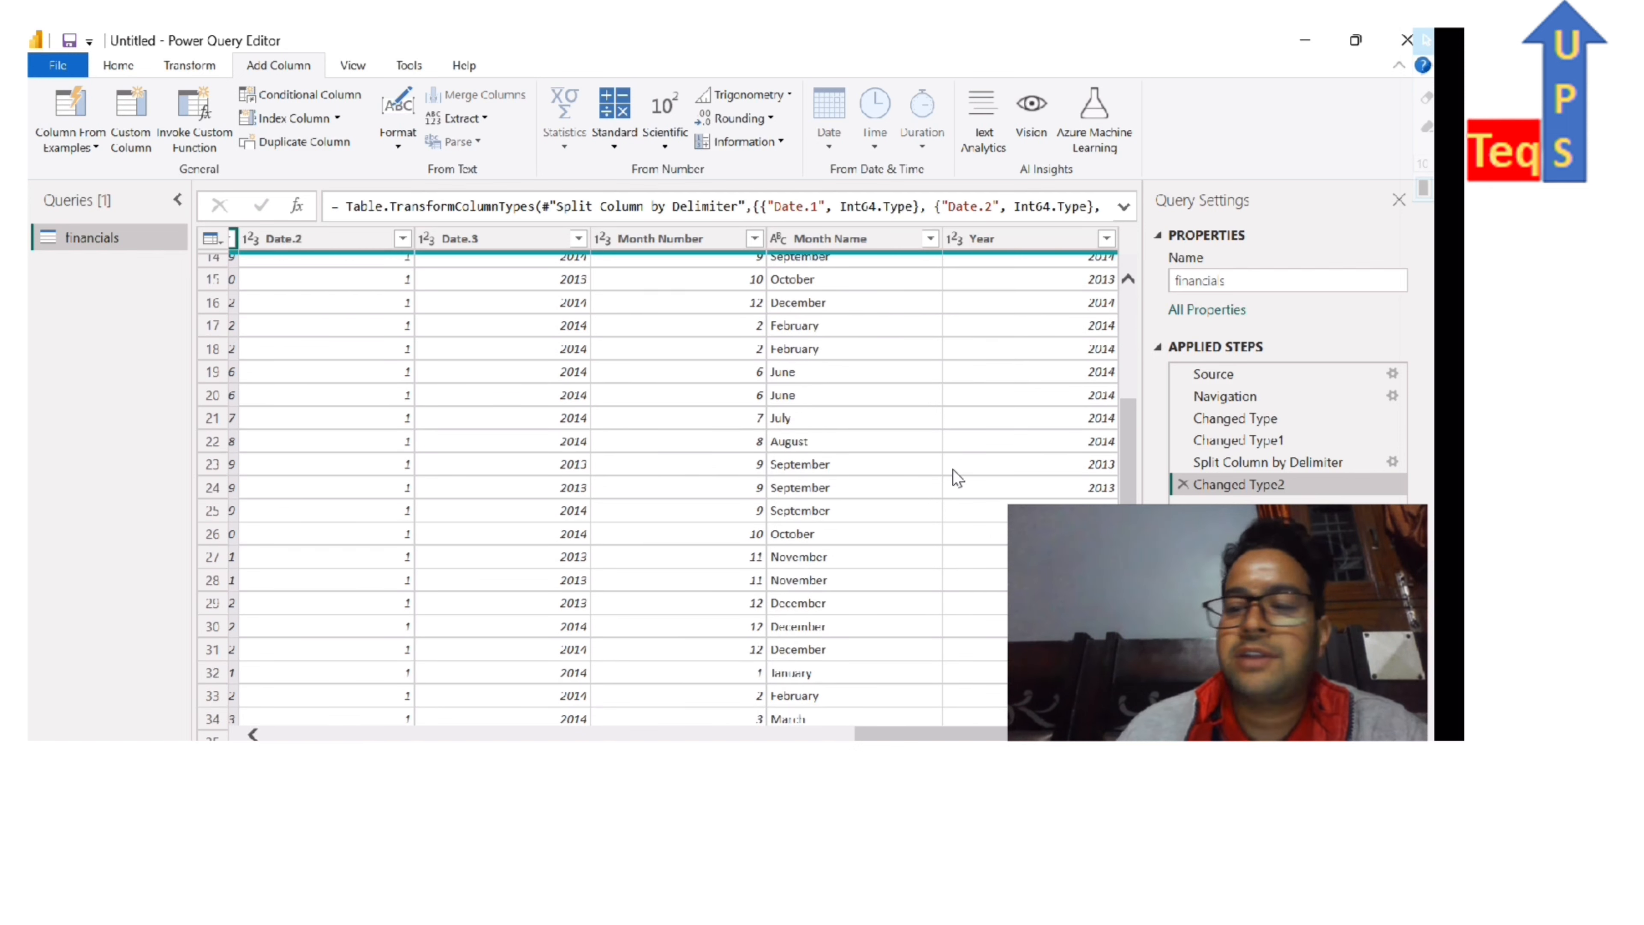
scroll(718, 494, up, 4)
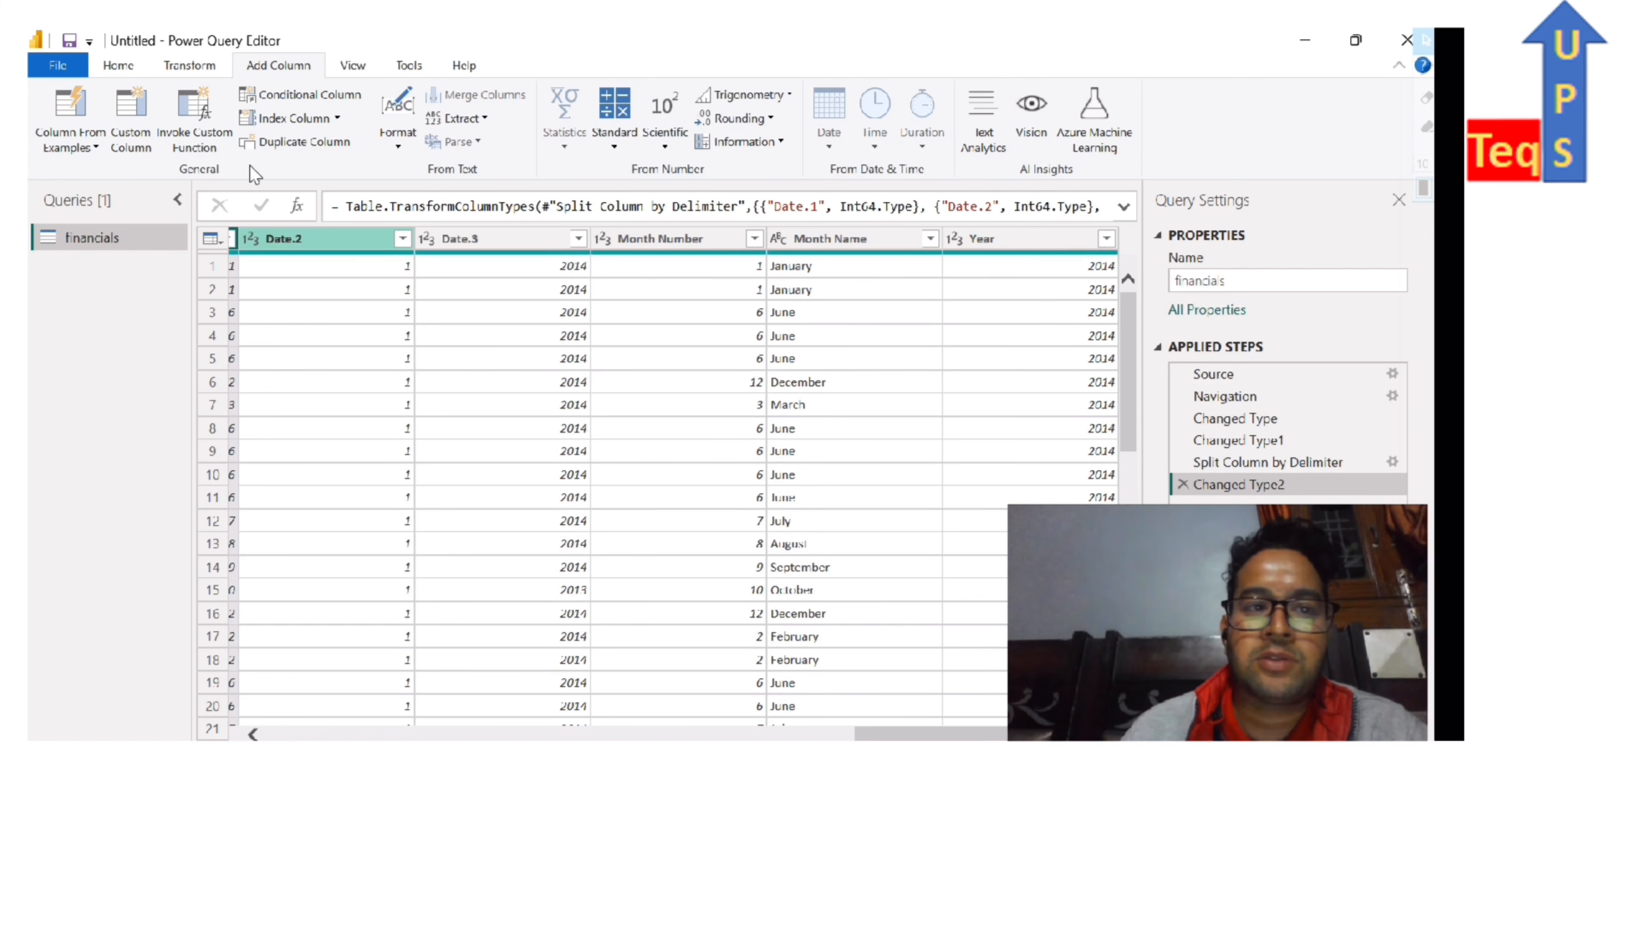
- Close the query editor and apply the financials query changes to the report
click(123, 70)
click(72, 147)
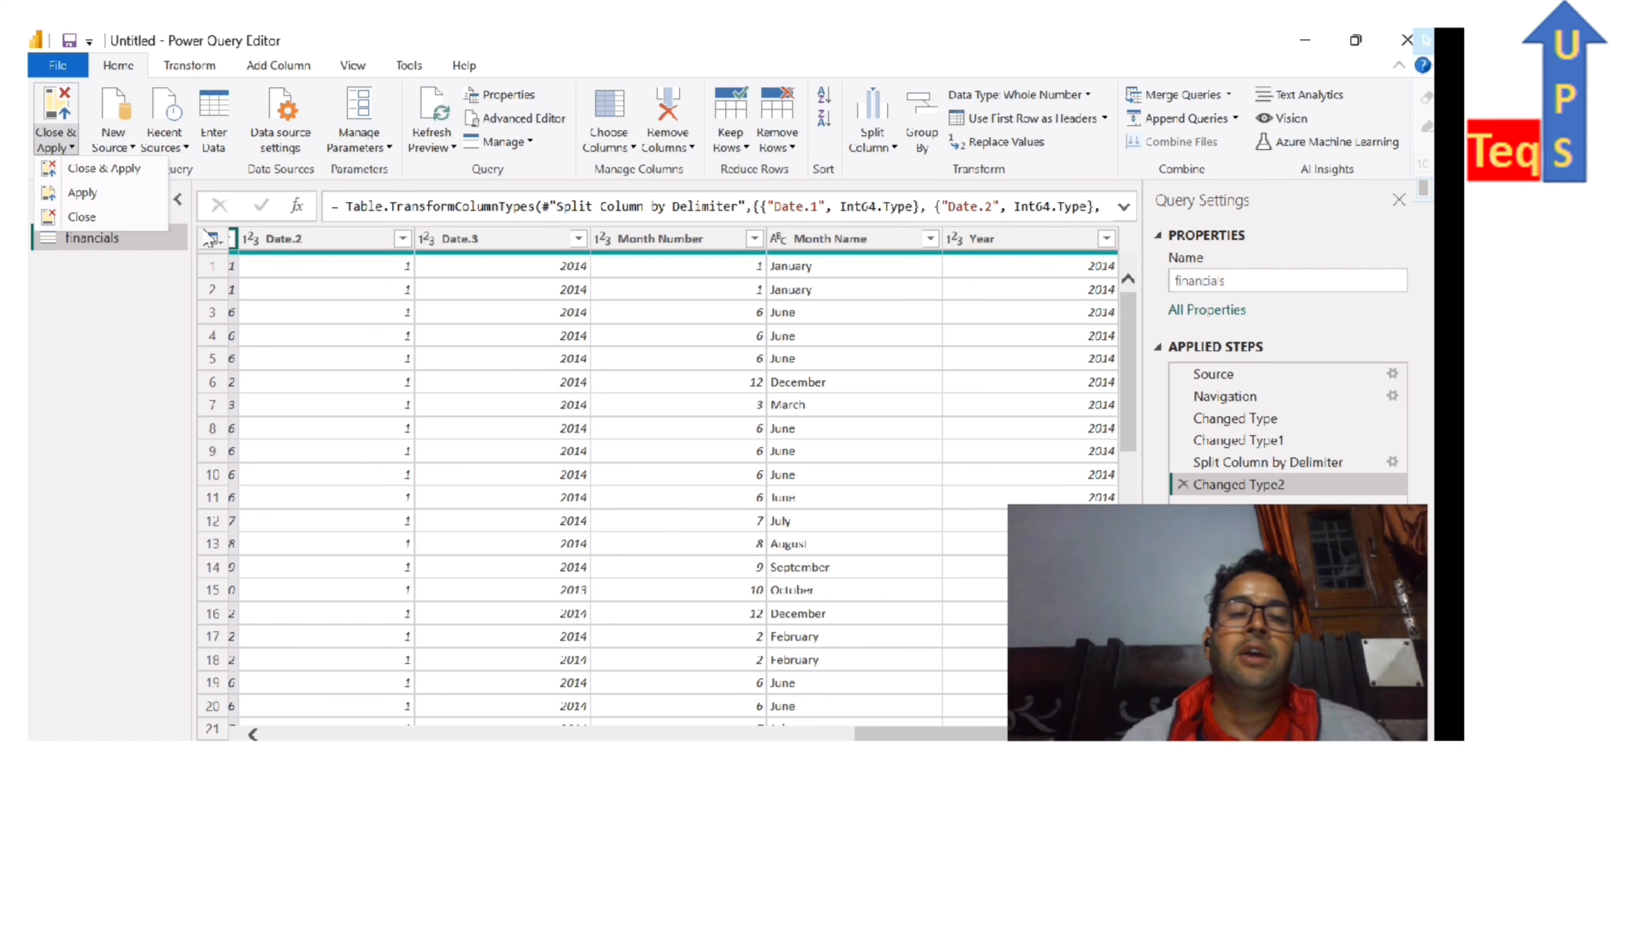
click(106, 173)
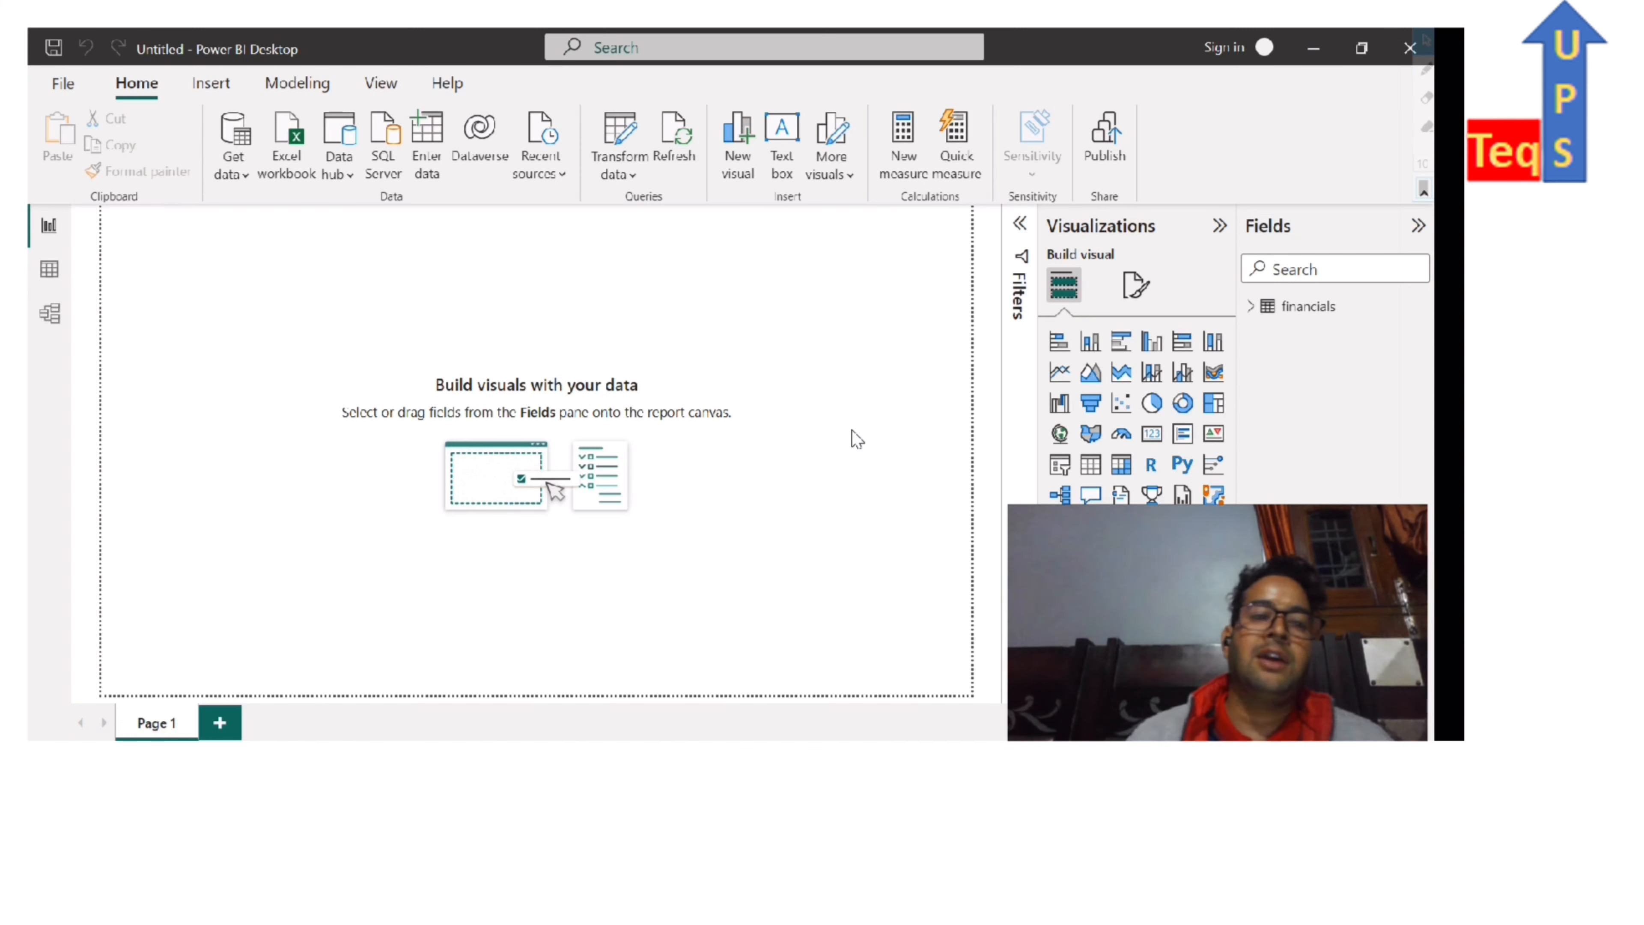
- Examine the loaded financials table in the data view, including its field list, rows and Sale Price column properties
click(49, 269)
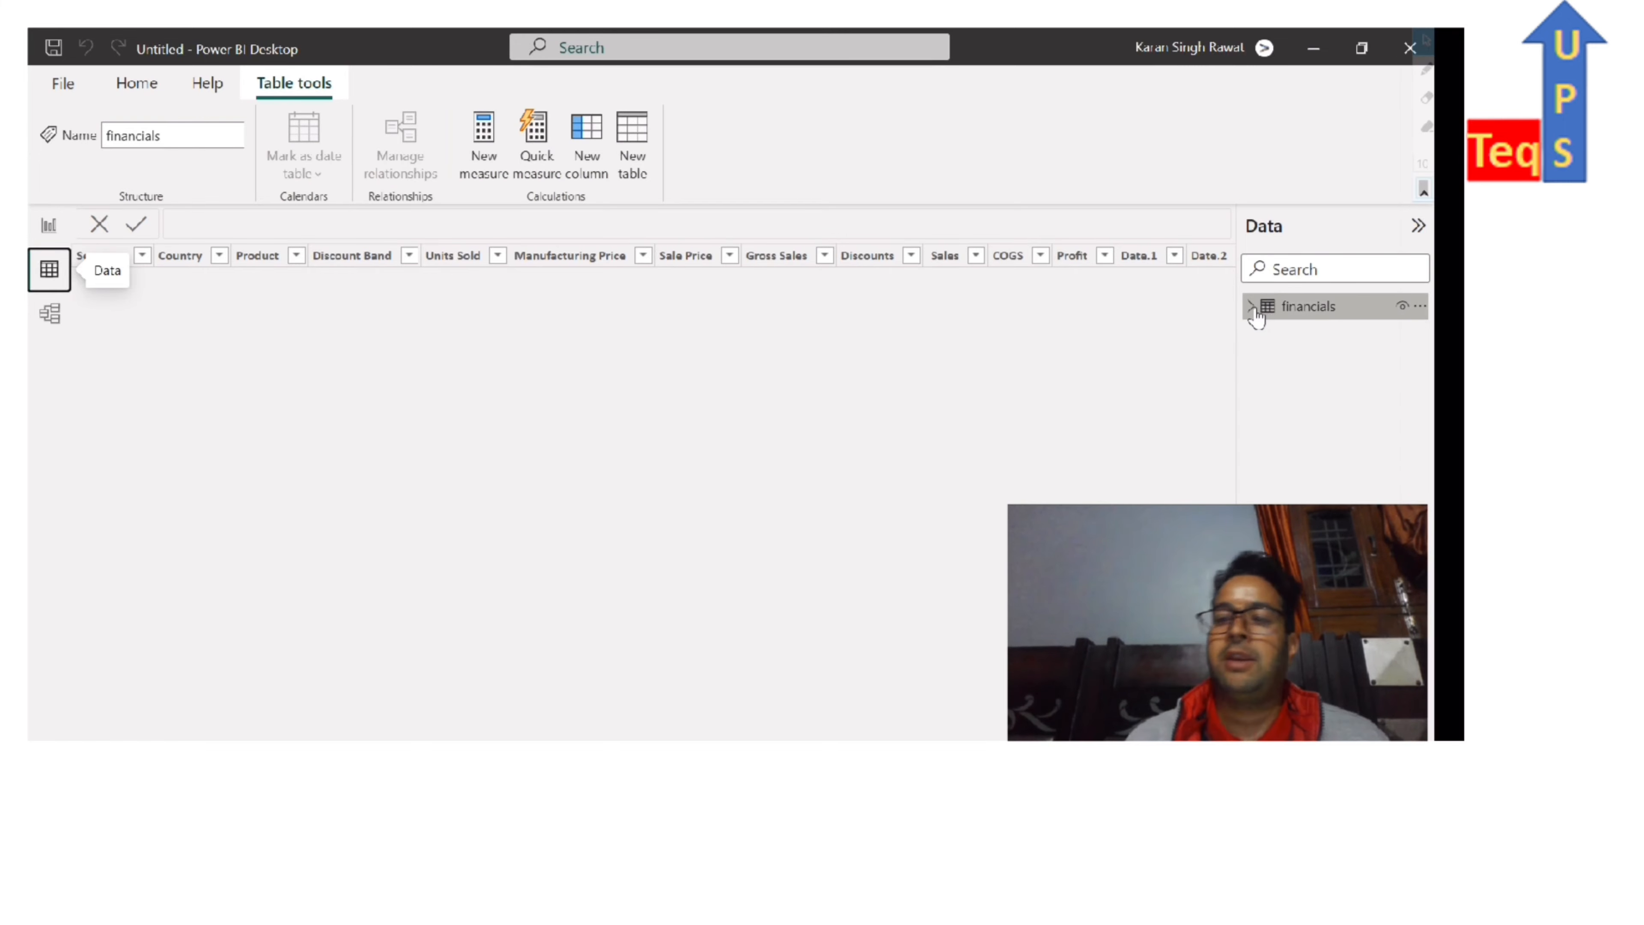
click(1253, 308)
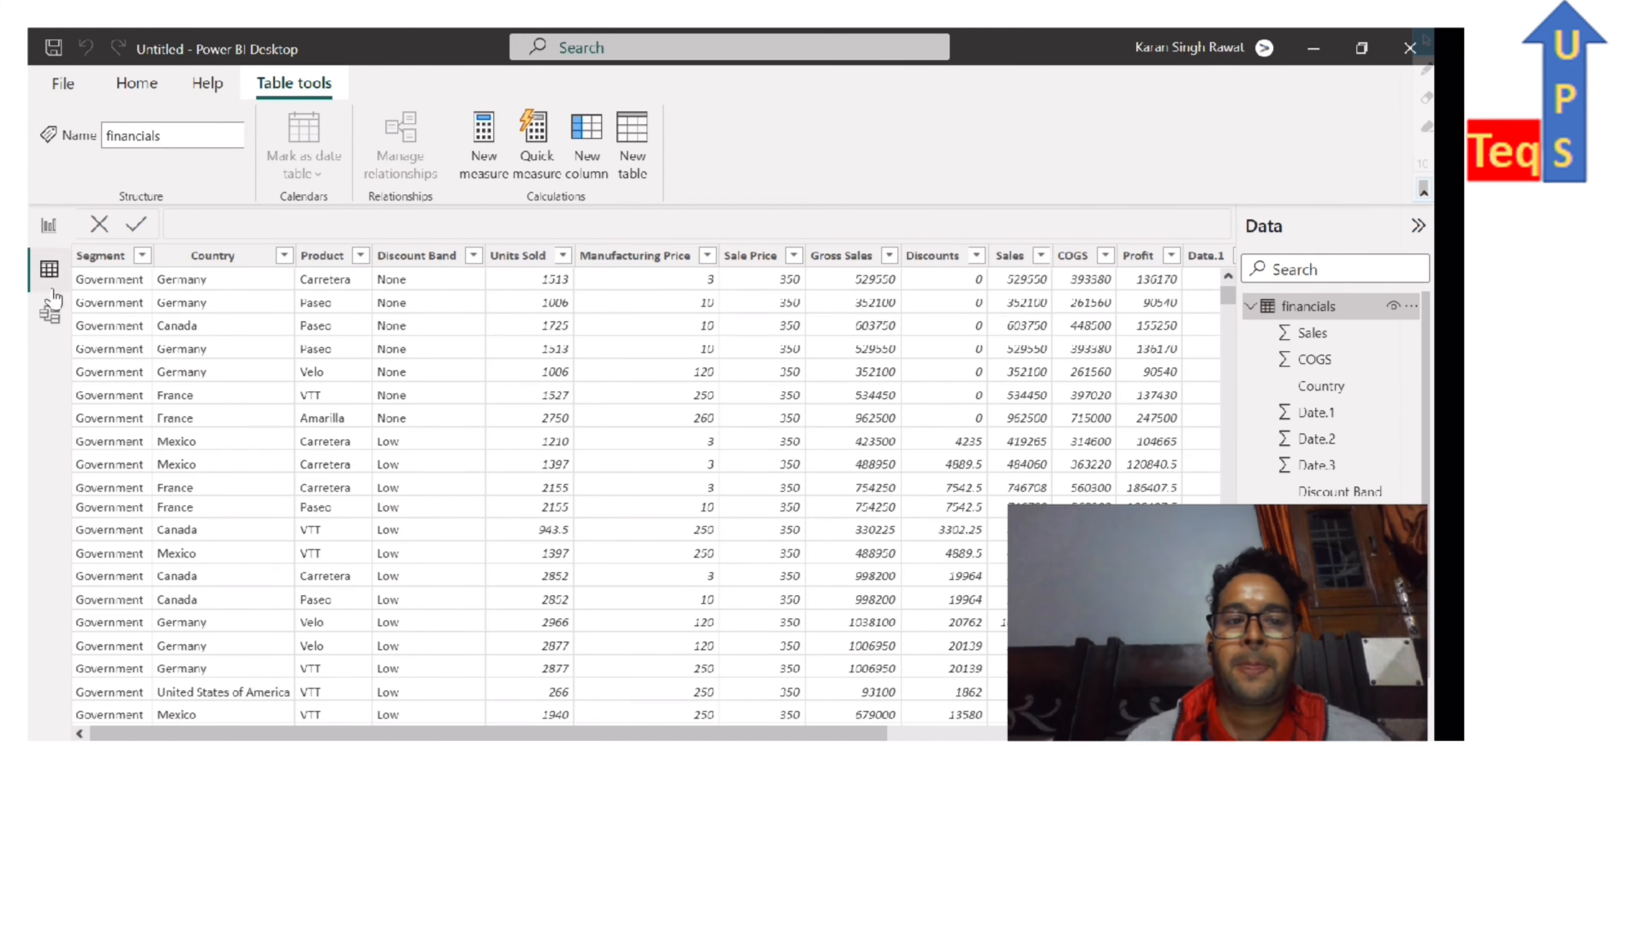
scroll(524, 492, down, 5)
scroll(540, 453, up, 5)
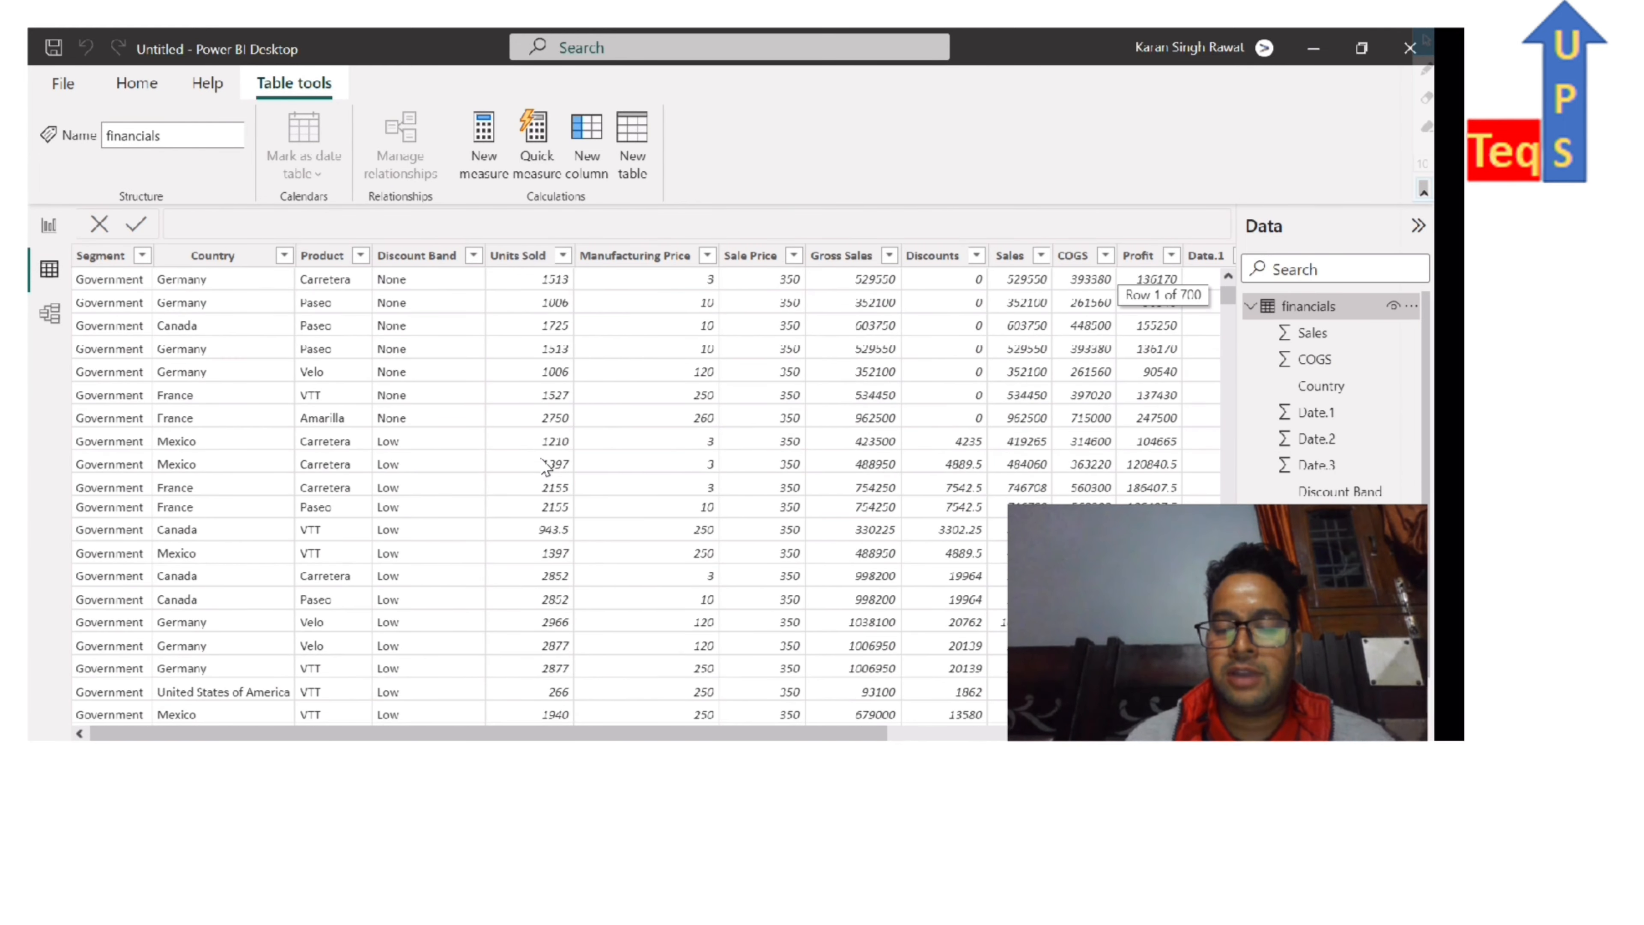
scroll(935, 420, right, 3)
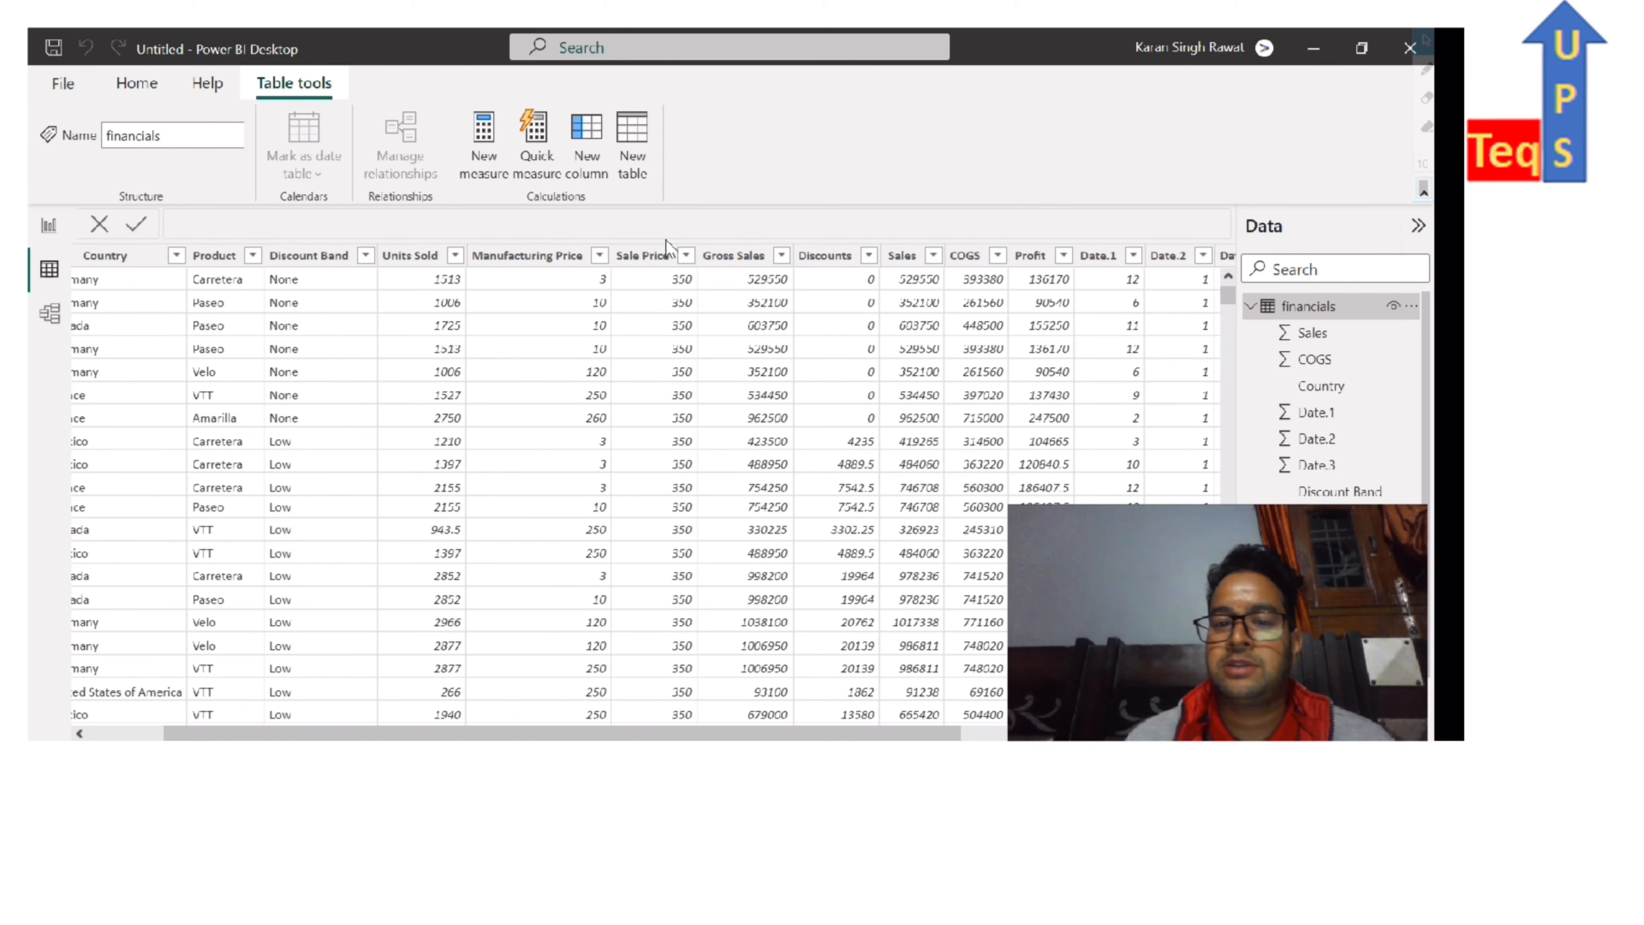
click(653, 255)
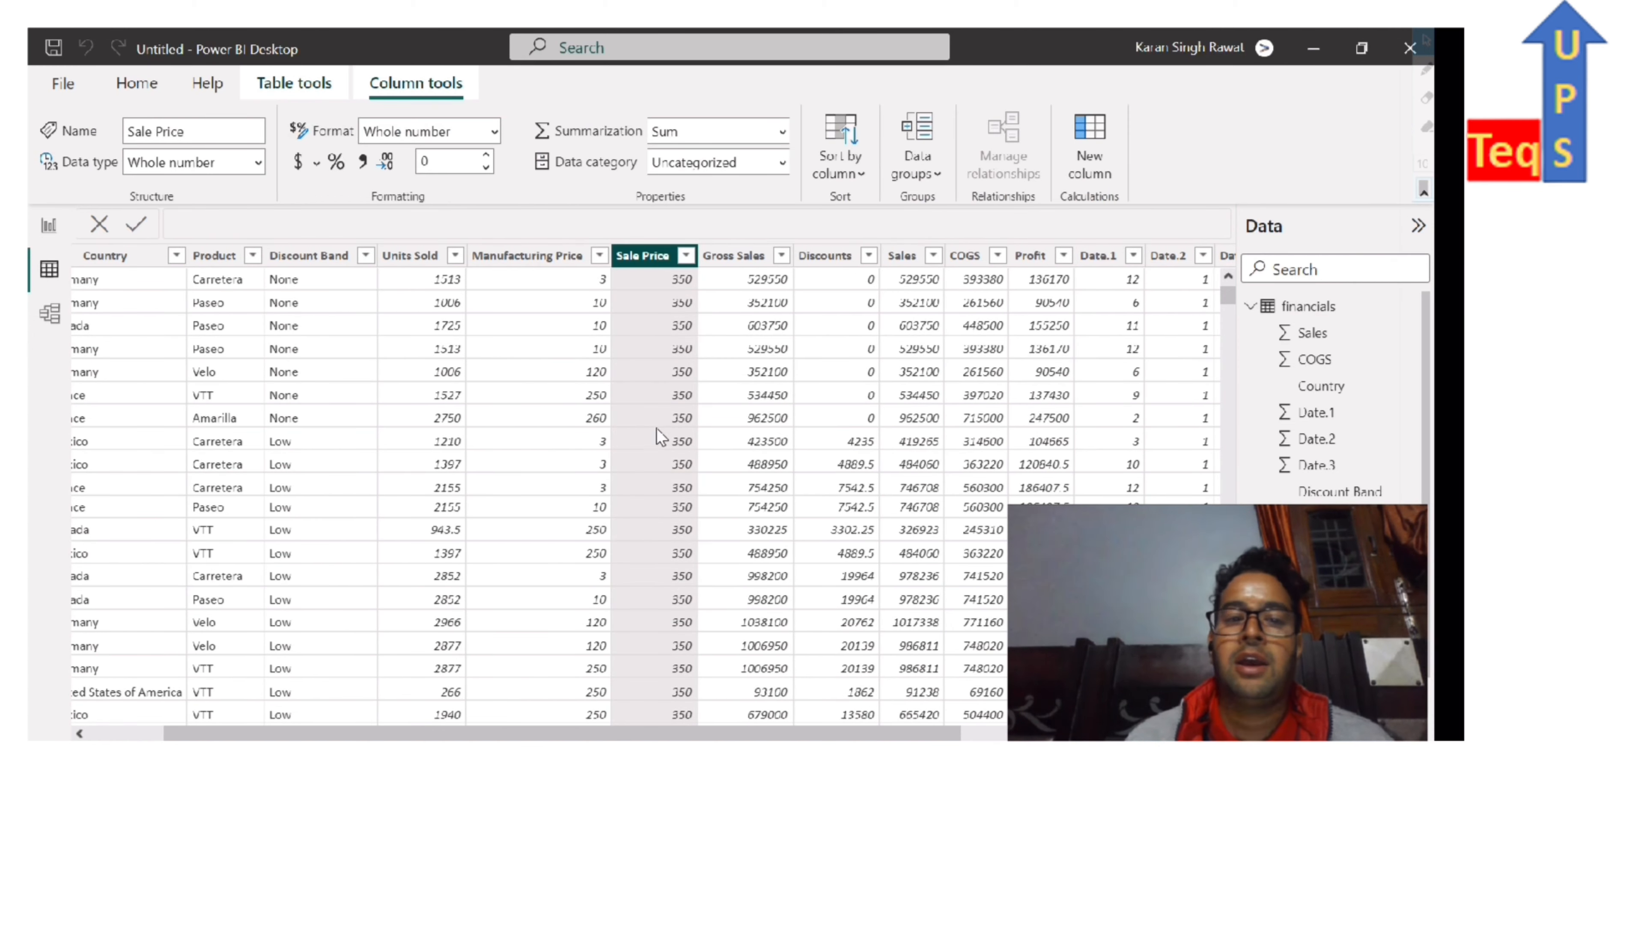
scroll(856, 387, right, 2)
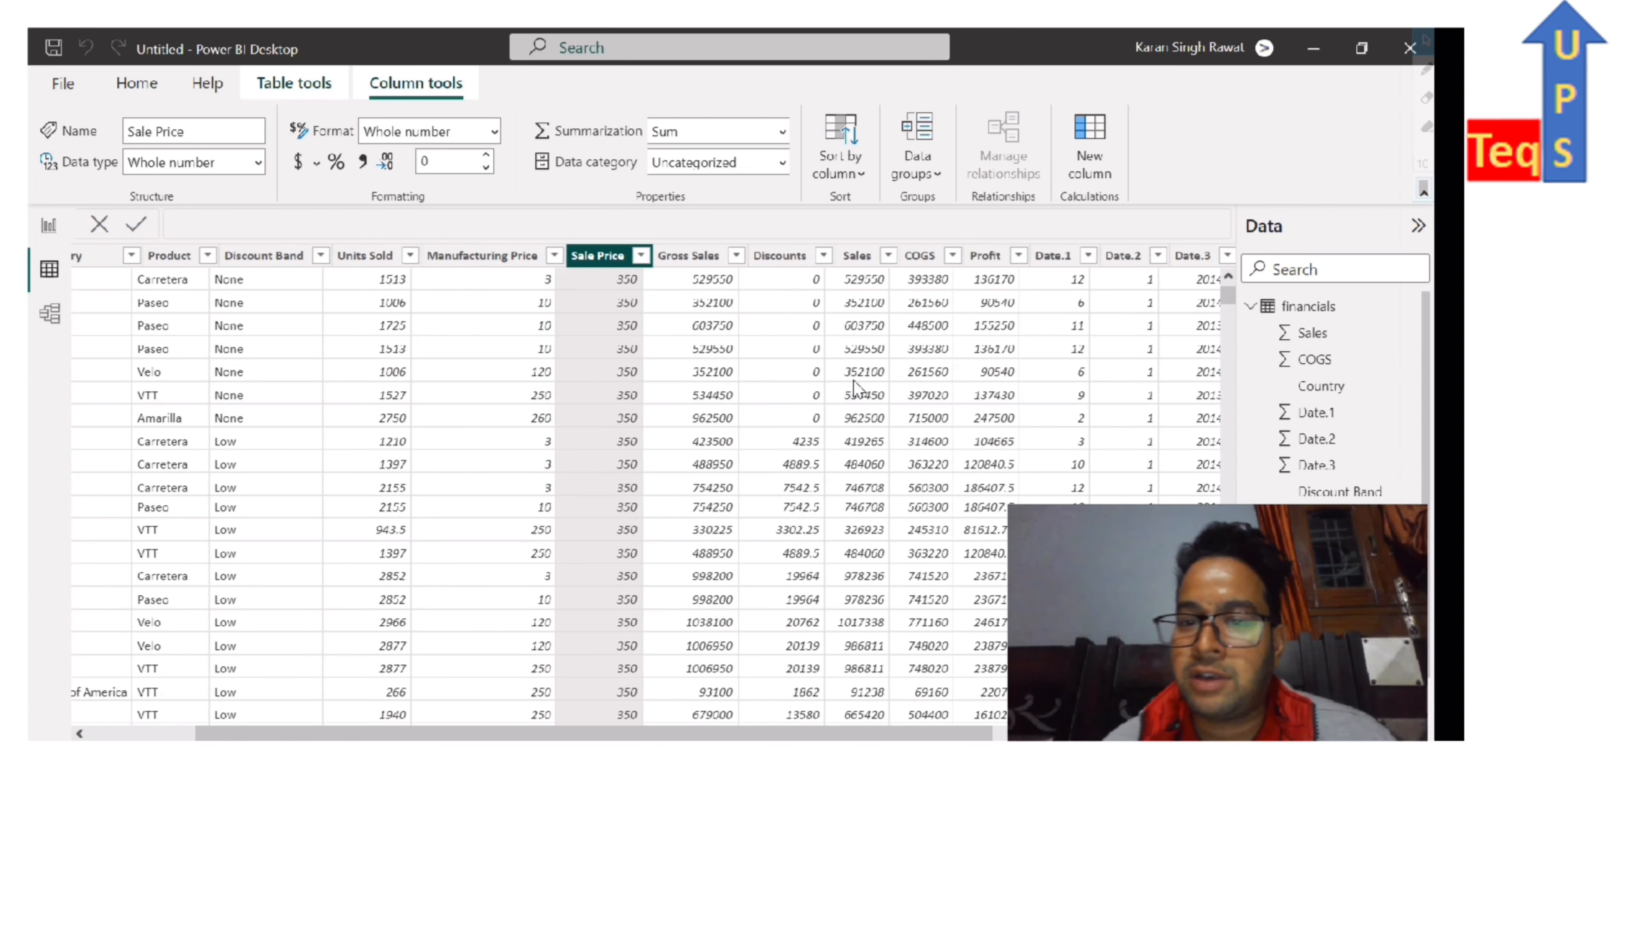
scroll(853, 382, right, 2)
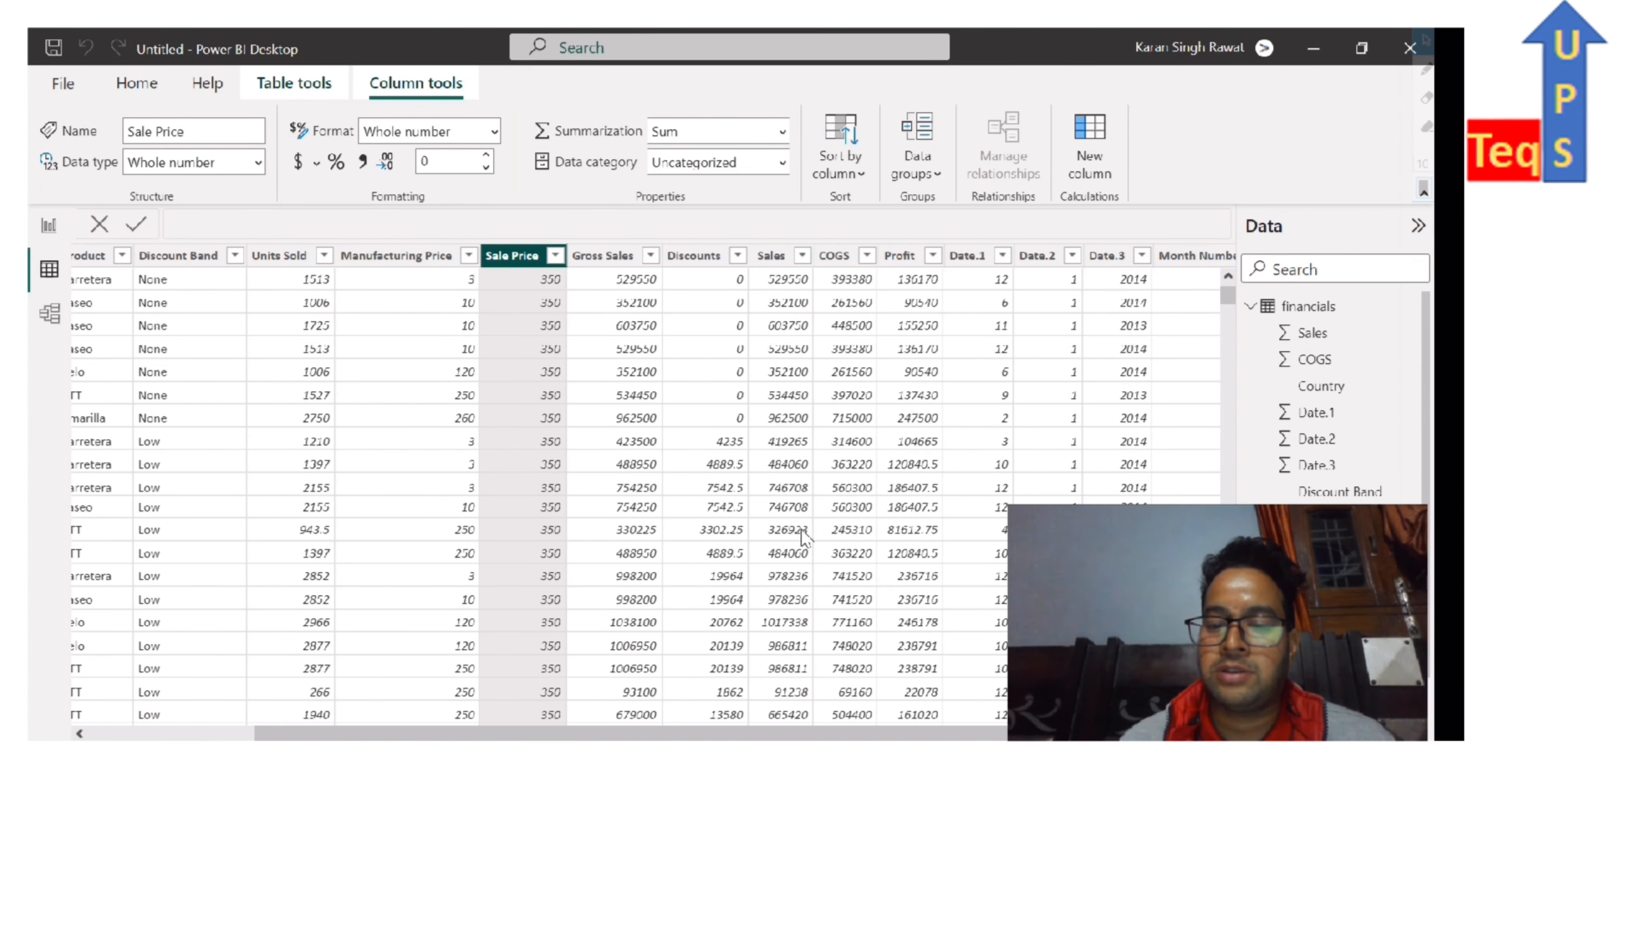
scroll(801, 530, down, 4)
scroll(806, 475, up, 4)
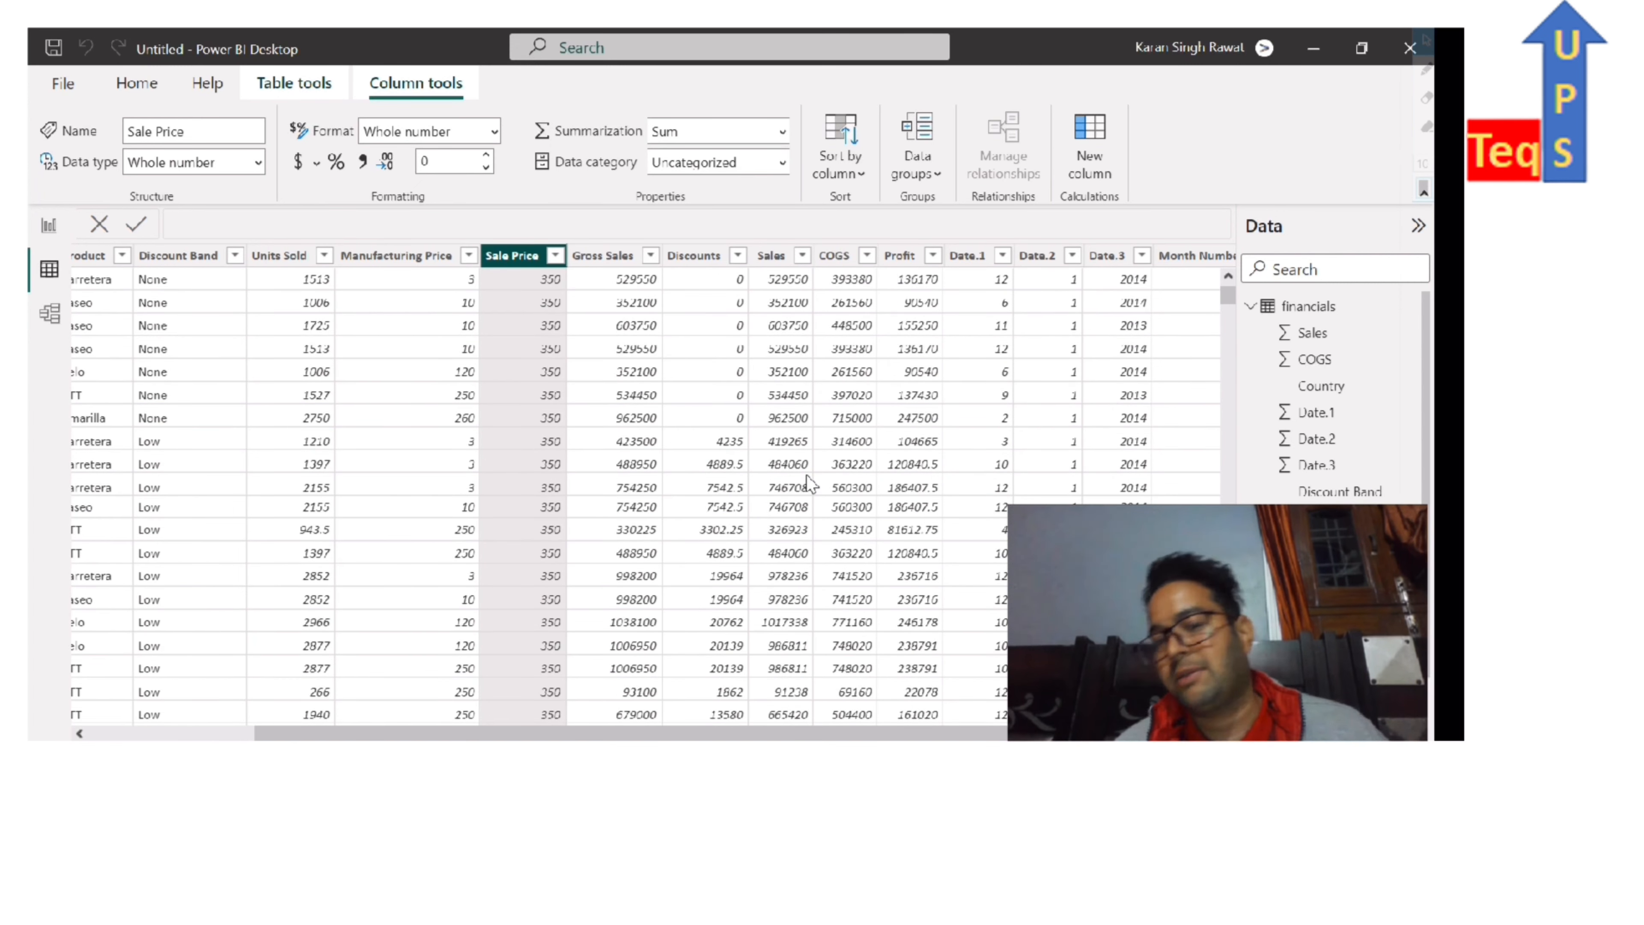
scroll(806, 475, down, 2)
scroll(807, 475, up, 2)
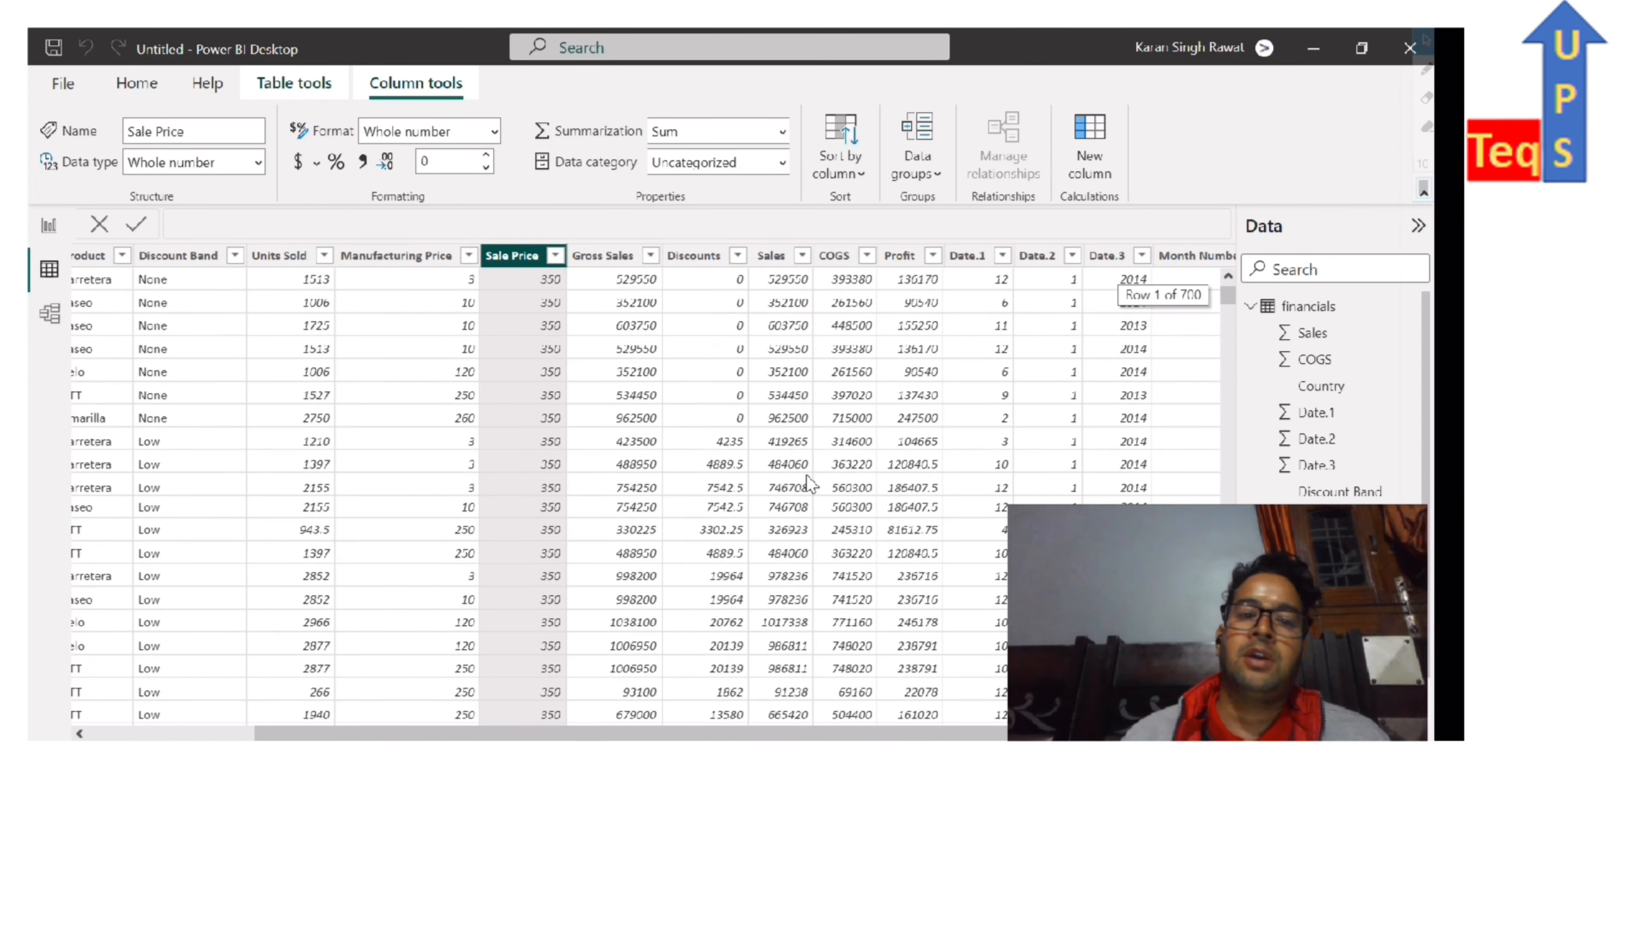
scroll(708, 433, left, 4)
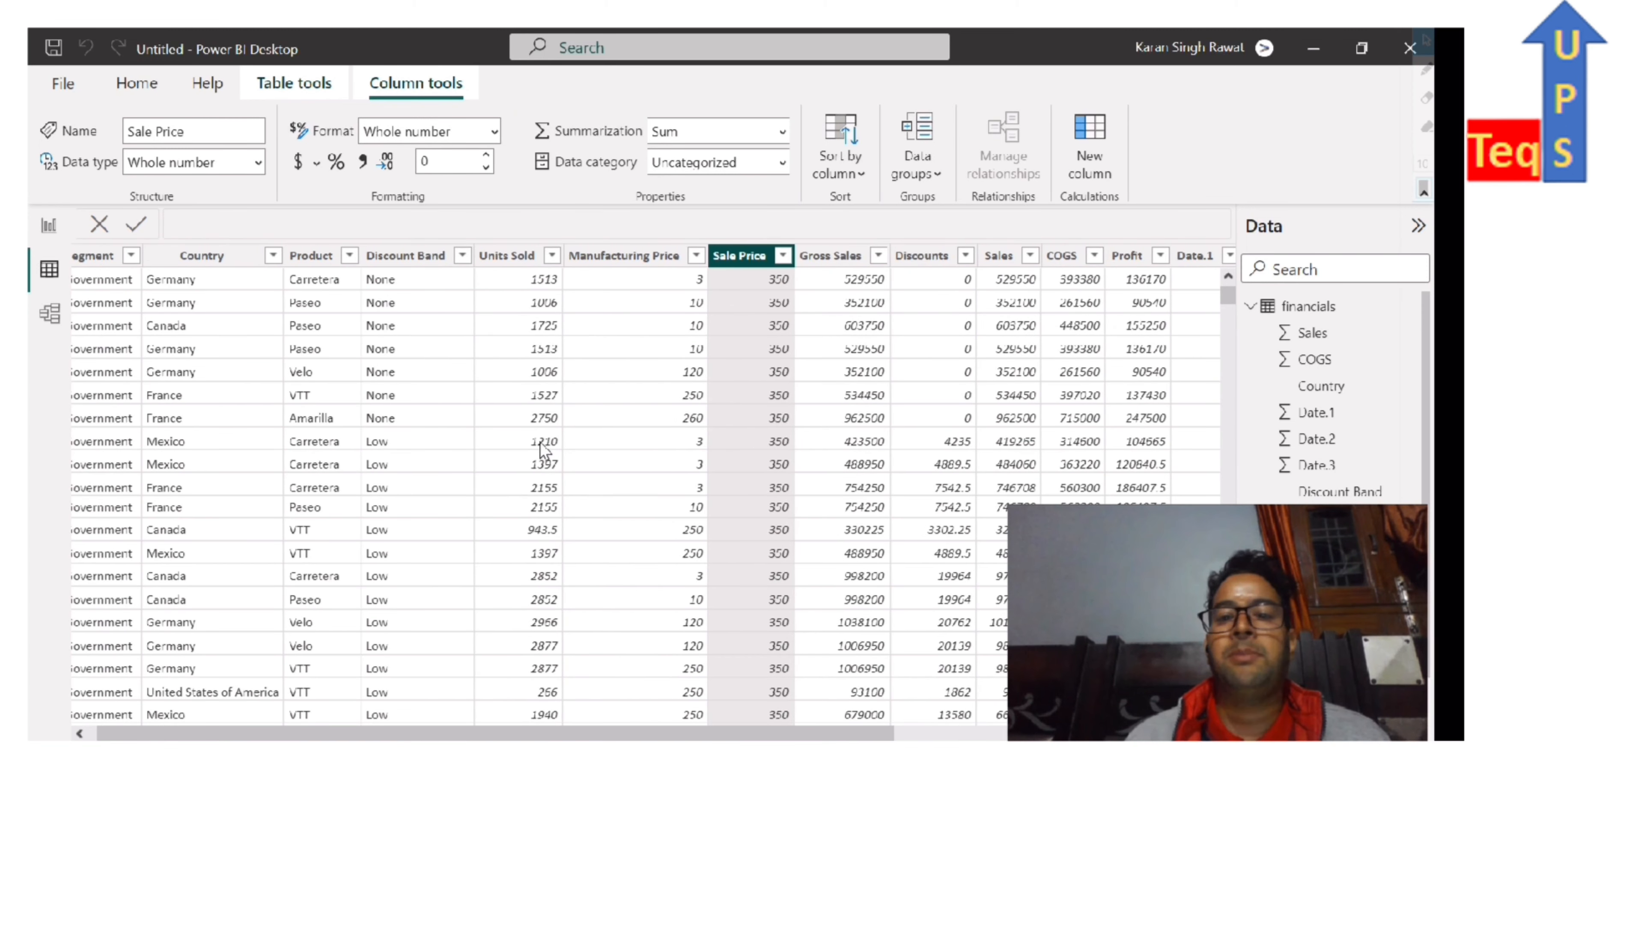
- Examine the financials table and its fields in the model view
click(50, 313)
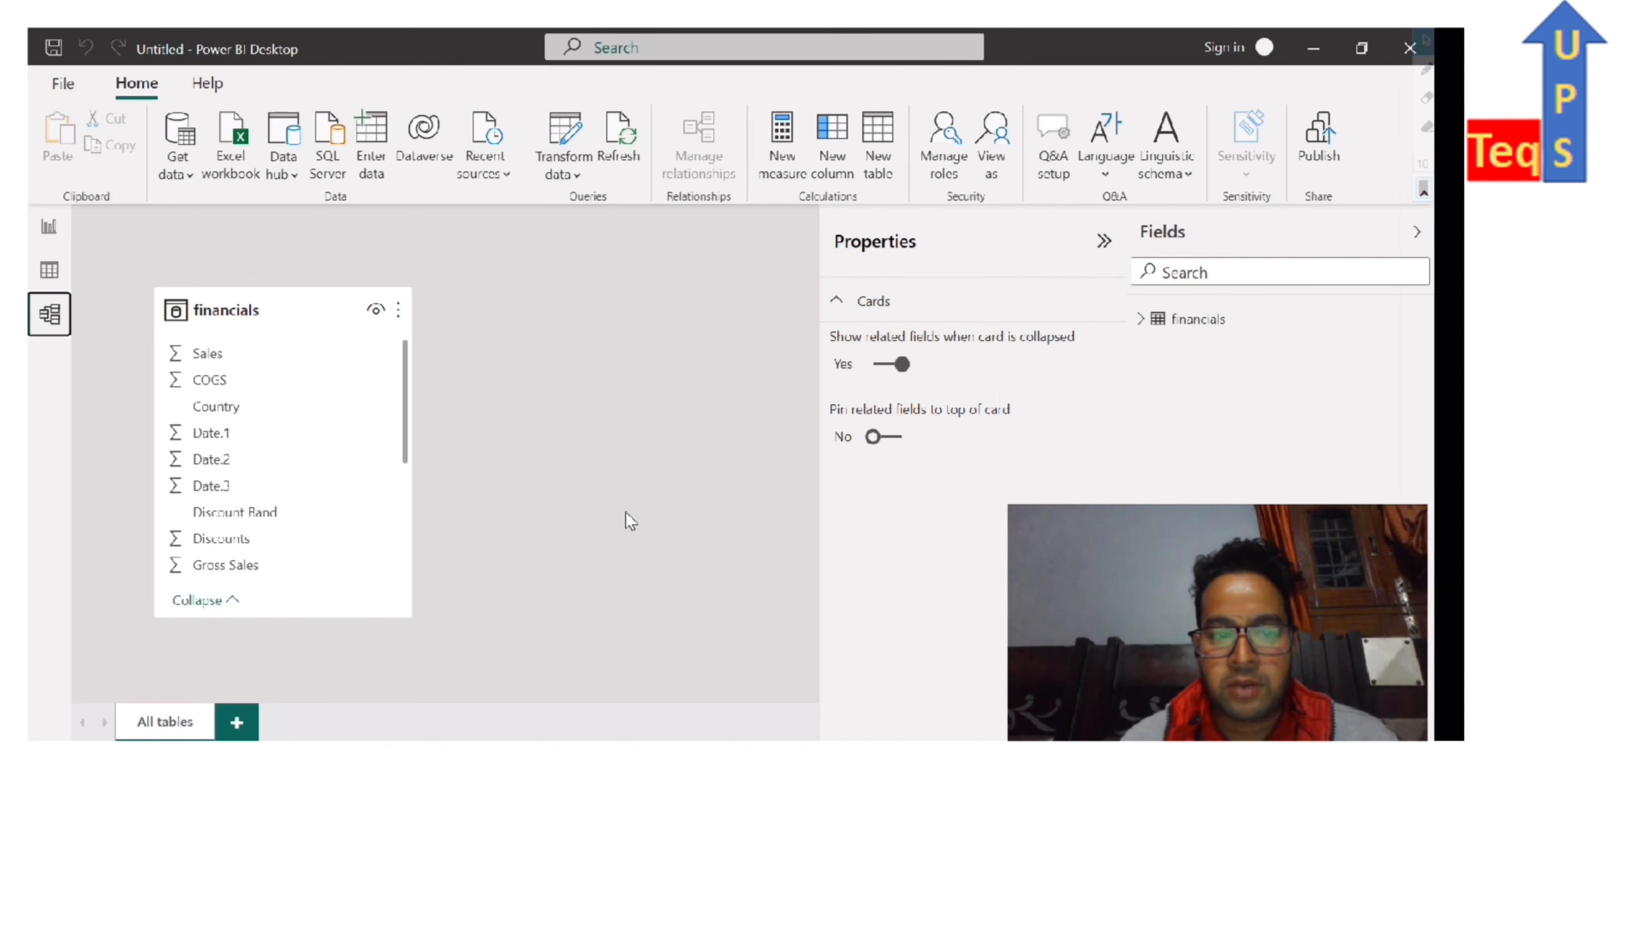
click(228, 312)
click(604, 322)
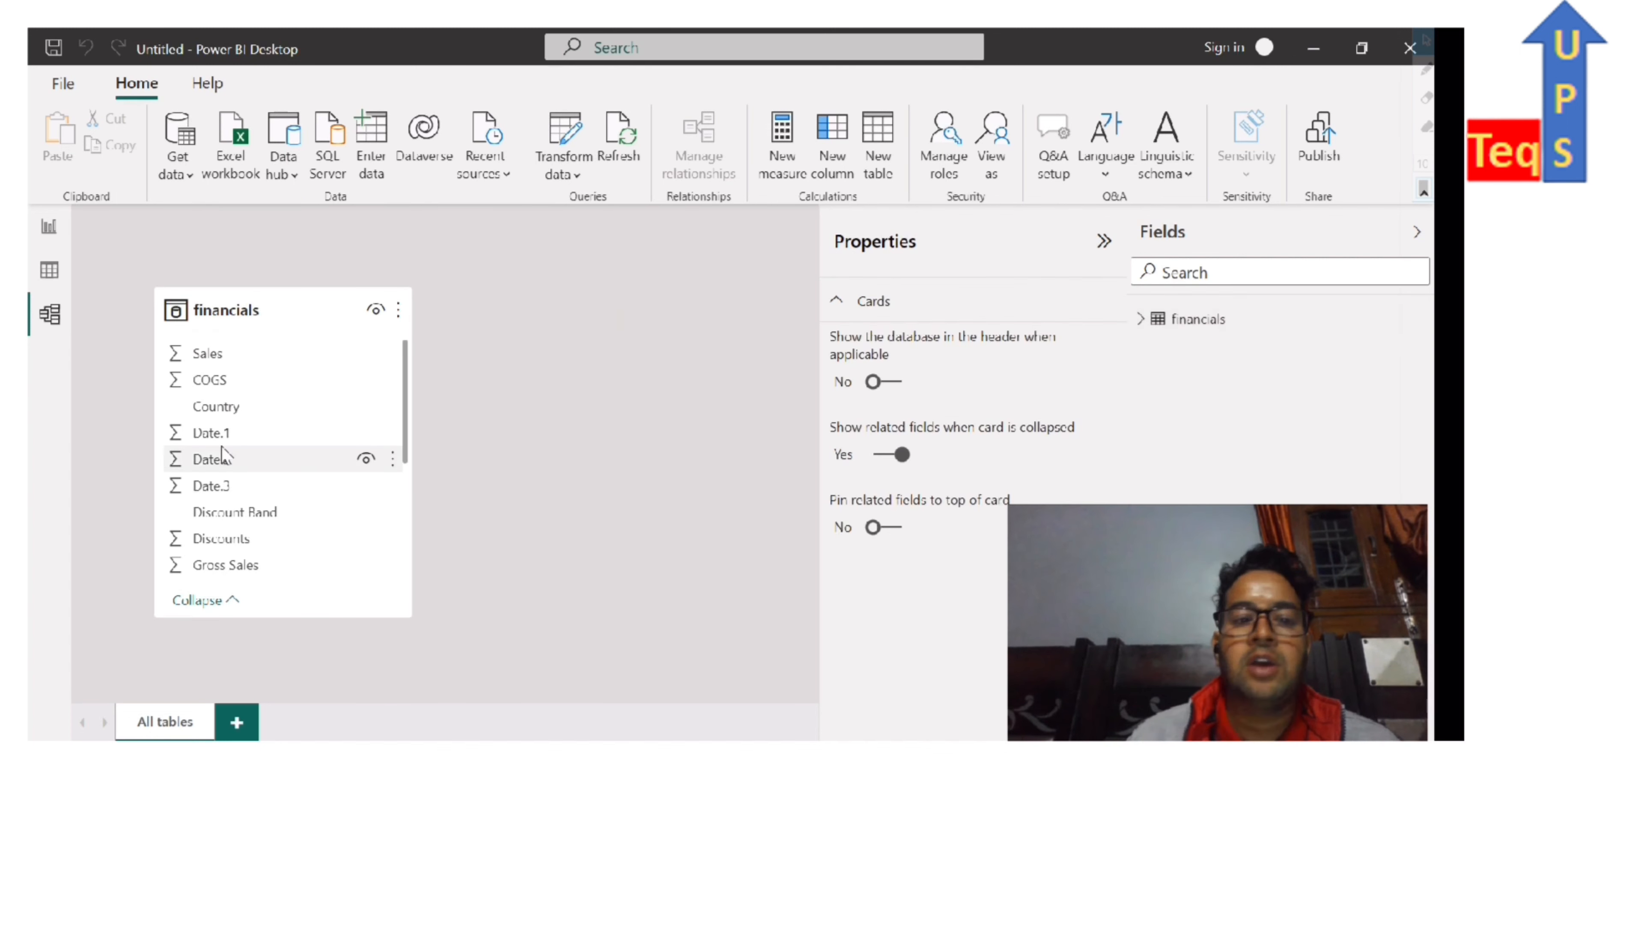
scroll(252, 393, down, 3)
scroll(252, 393, up, 3)
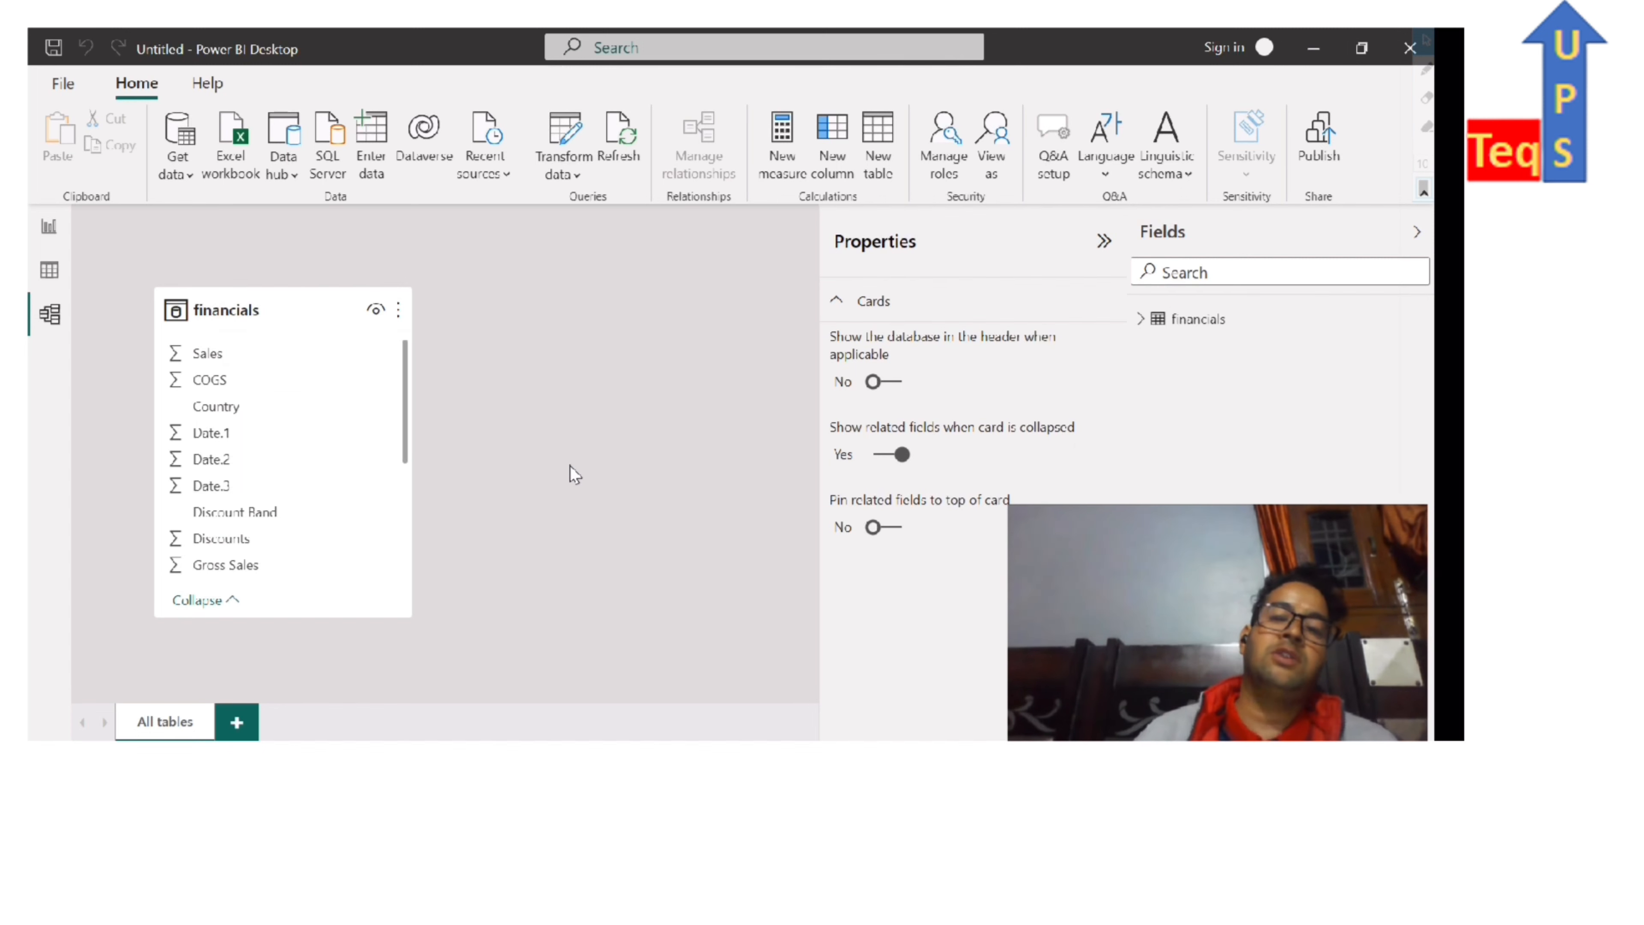
- Add a card visual showing the sum of Sale Price to the report page, and make the card wider and shorter
click(49, 225)
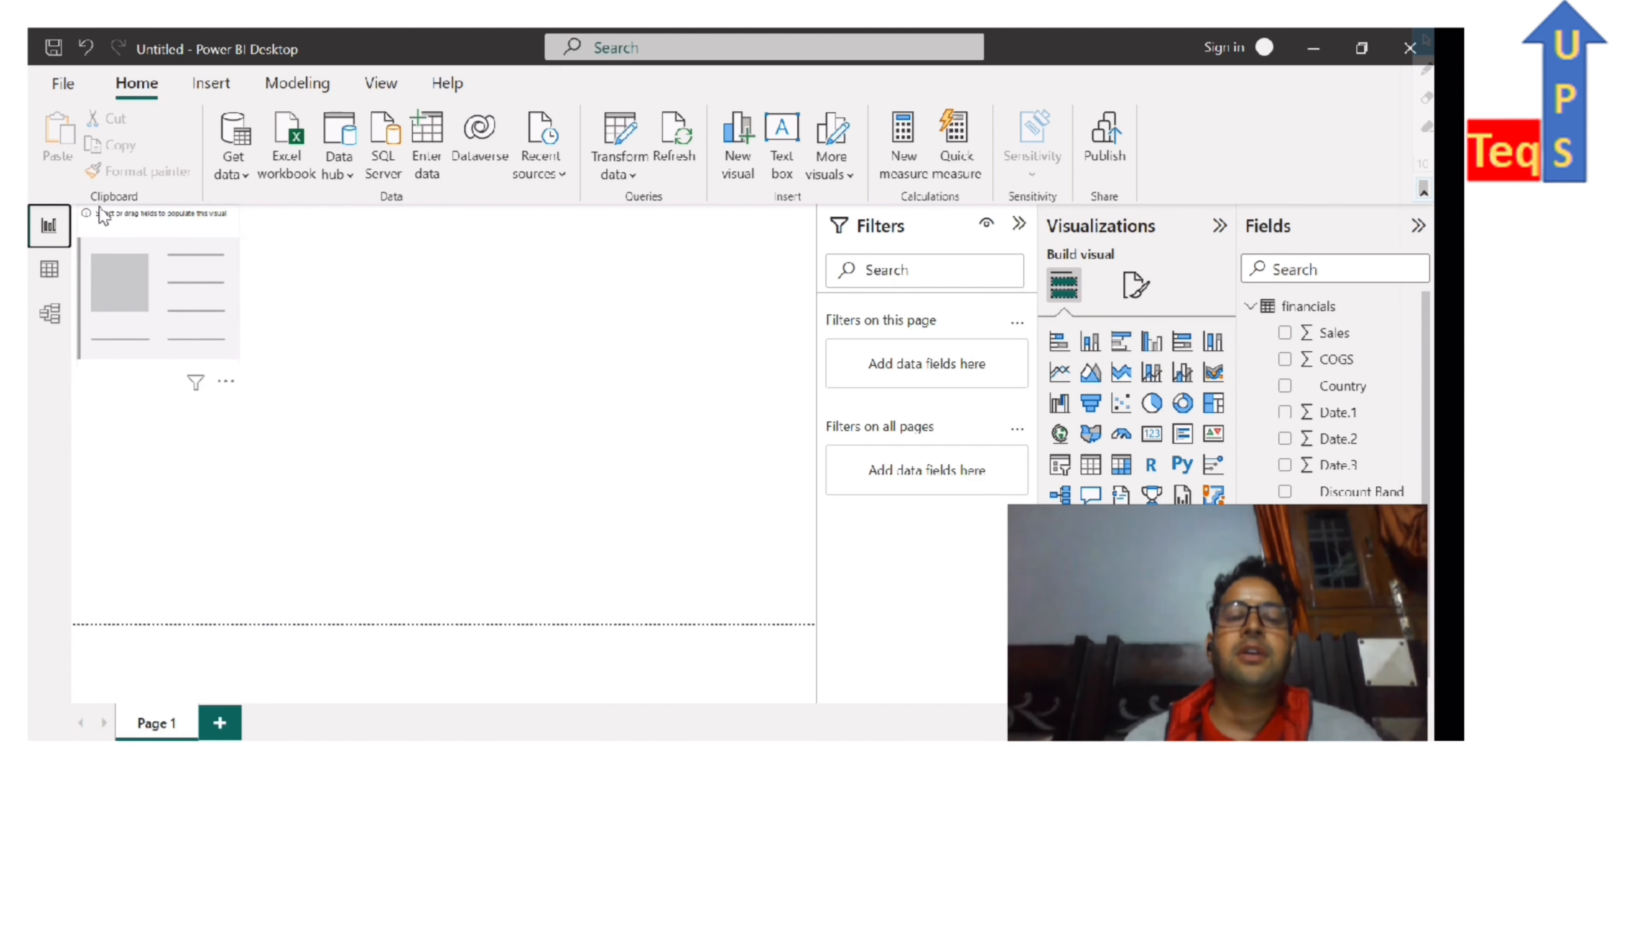
click(48, 227)
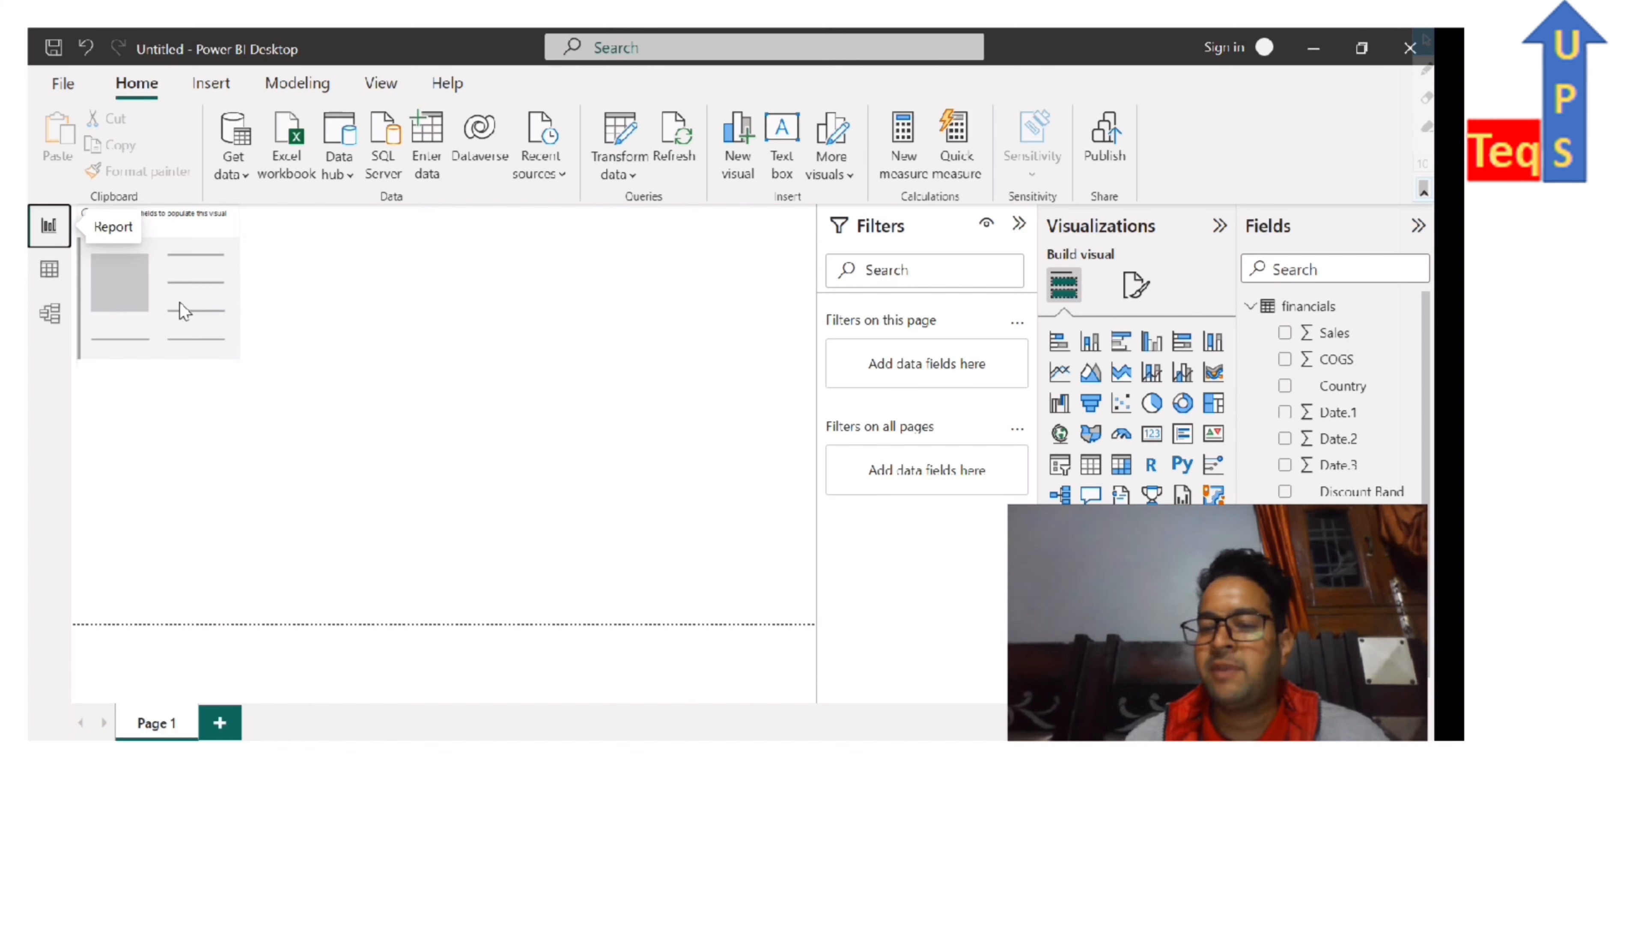
click(378, 334)
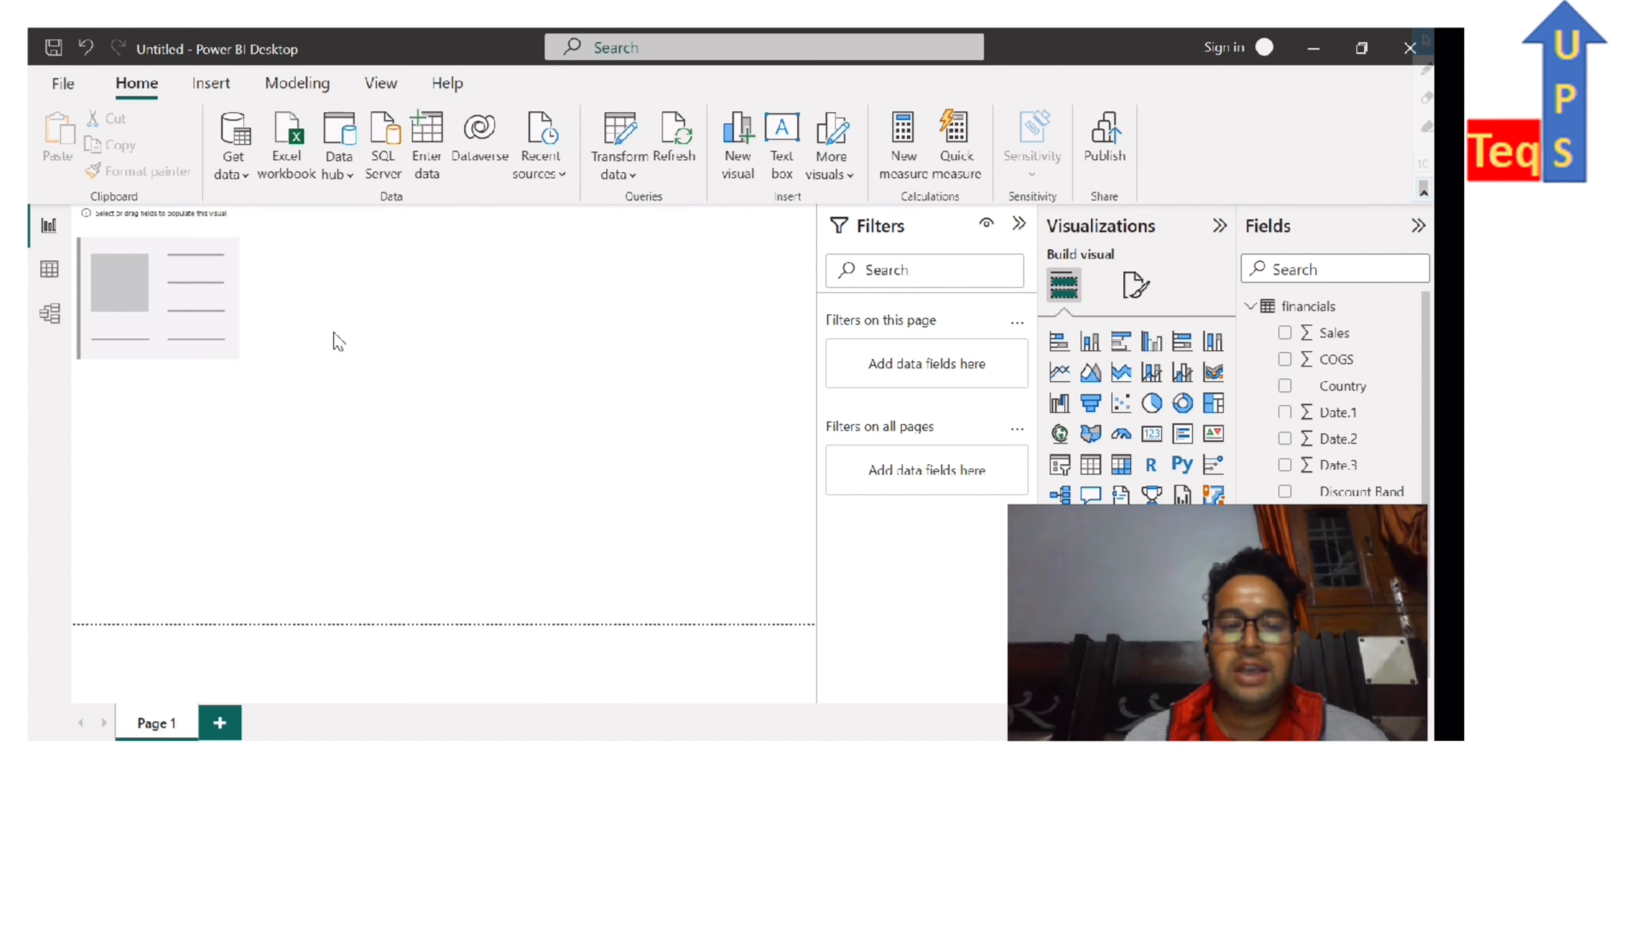
click(1153, 432)
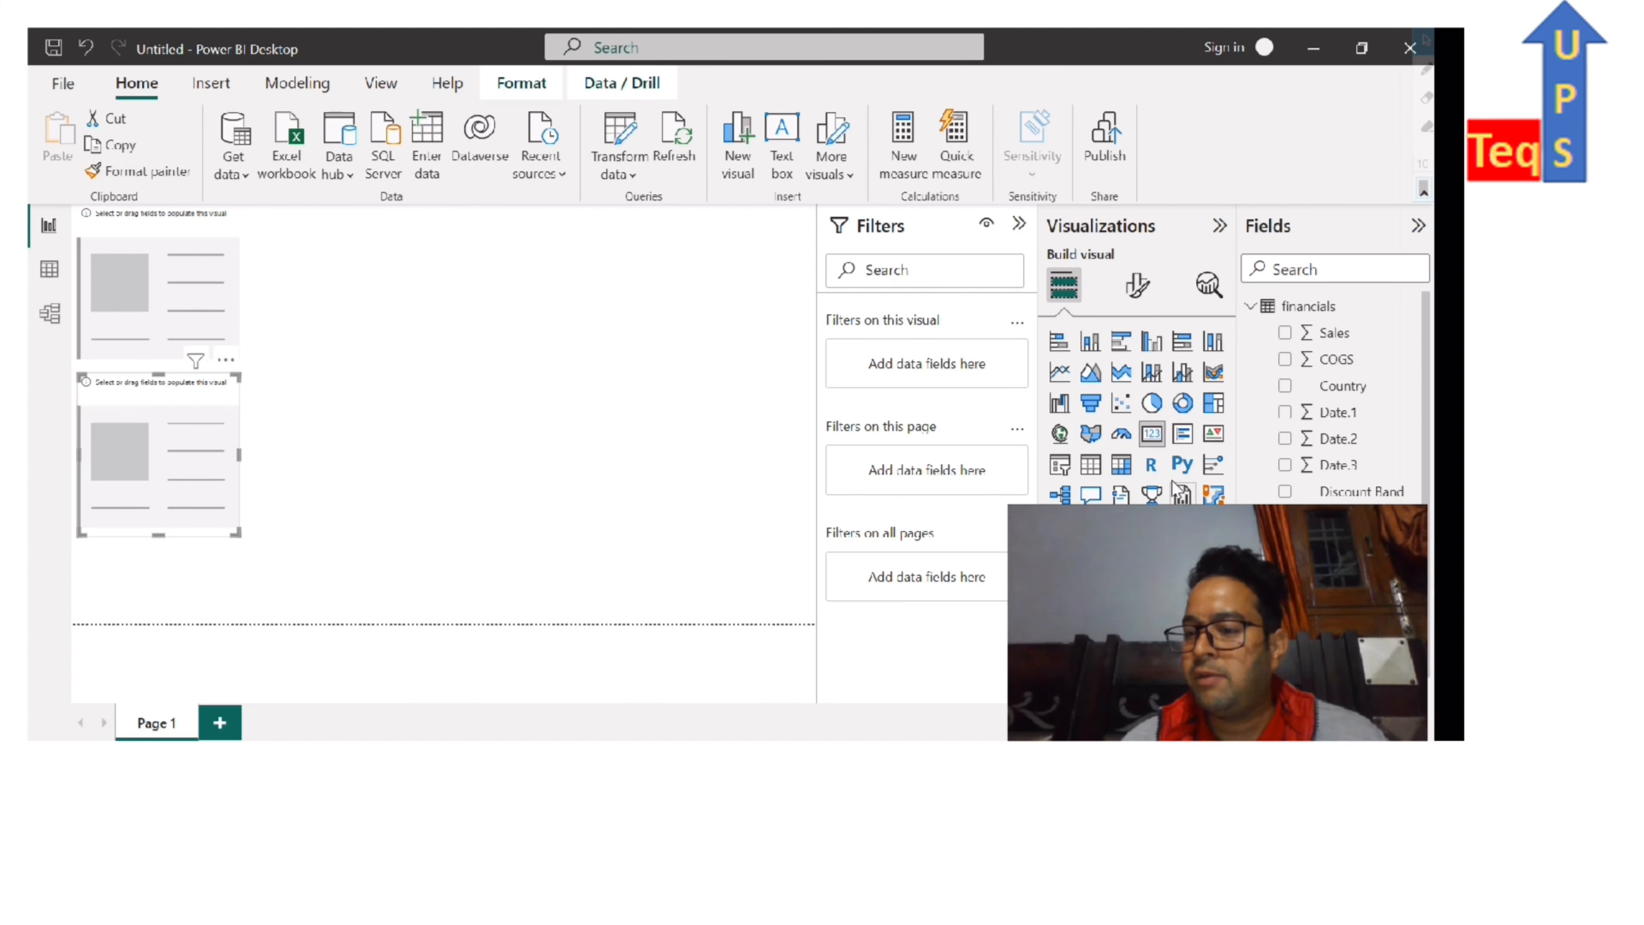
scroll(1339, 388, down, 2)
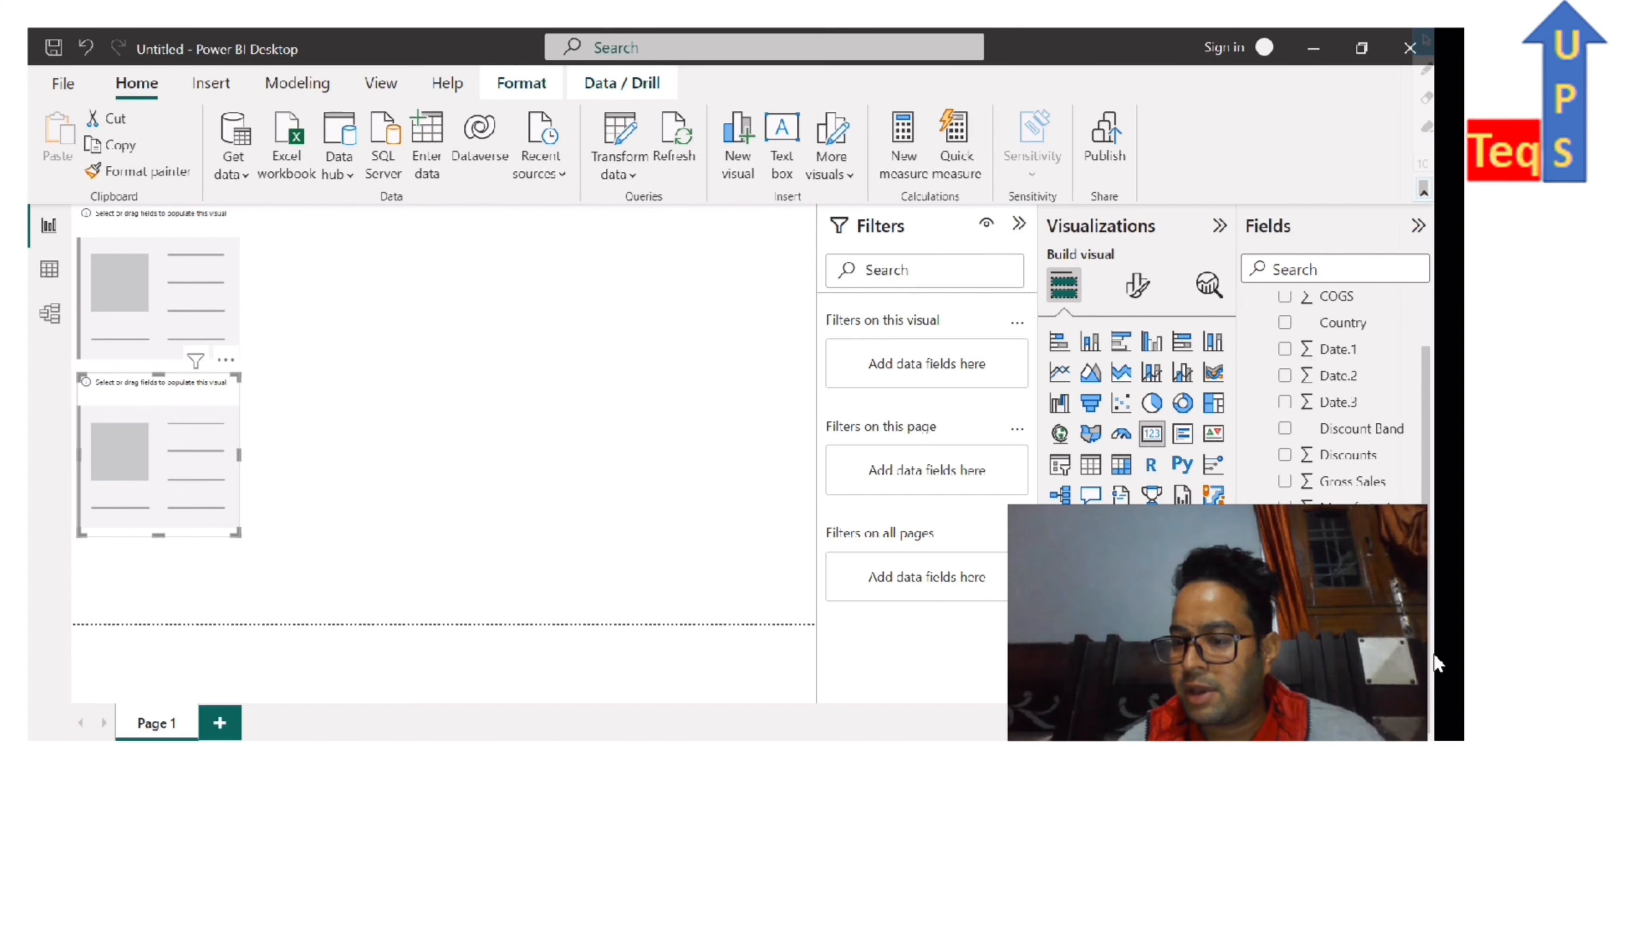
scroll(1375, 482, up, 2)
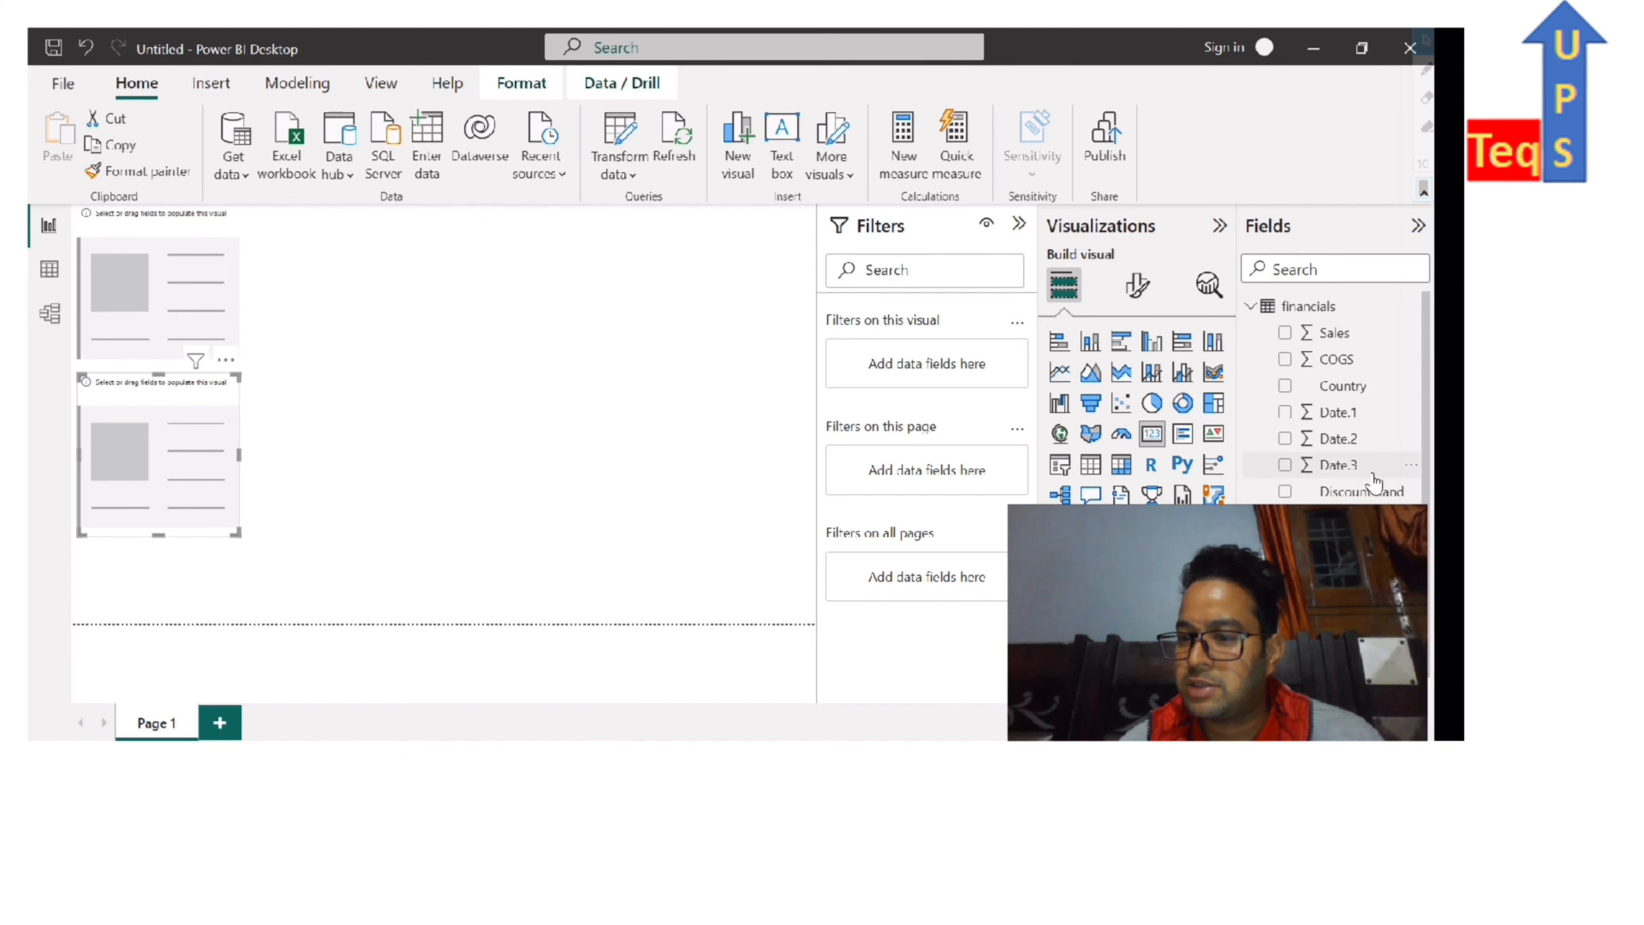
scroll(1365, 405, down, 2)
click(1285, 640)
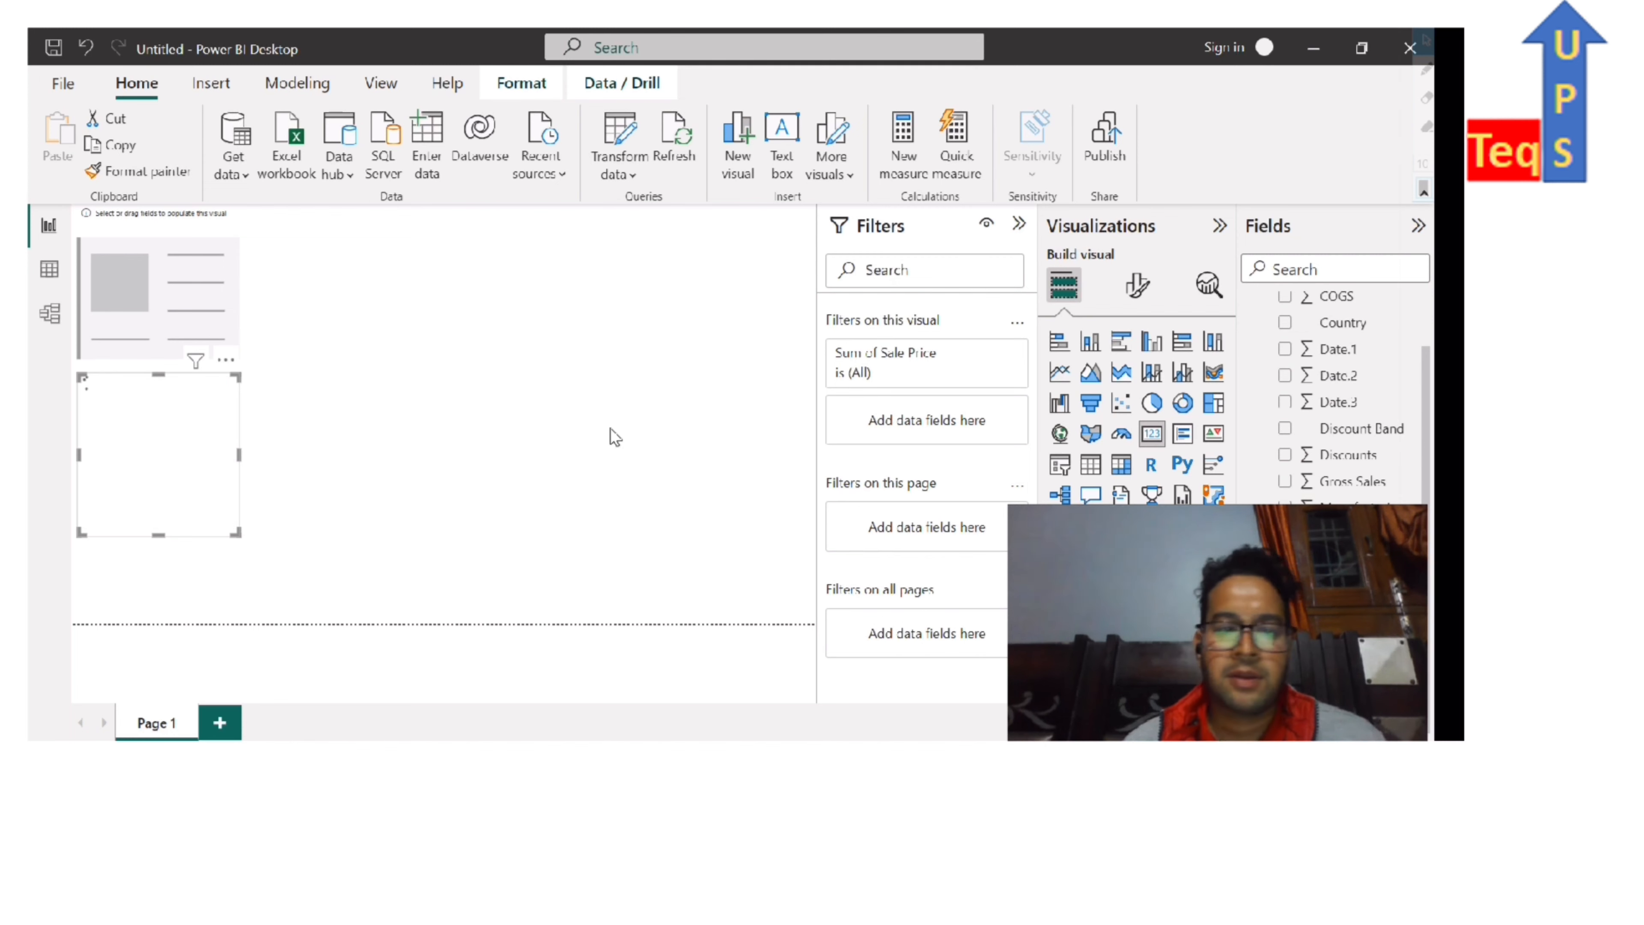
drag(236, 534, 440, 493)
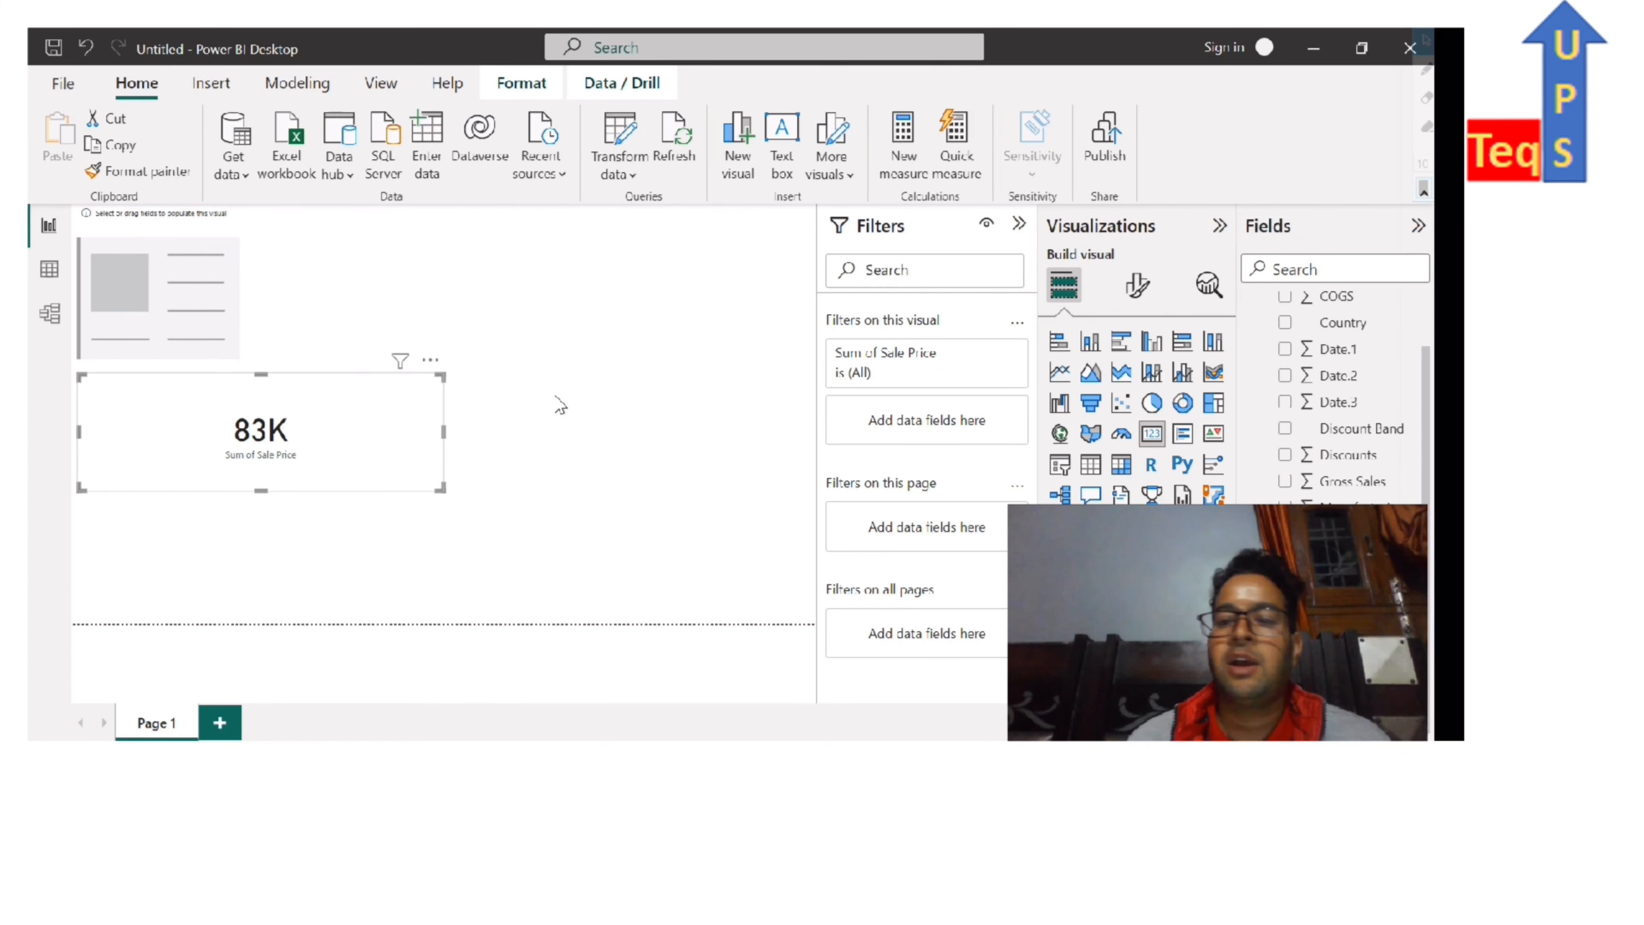